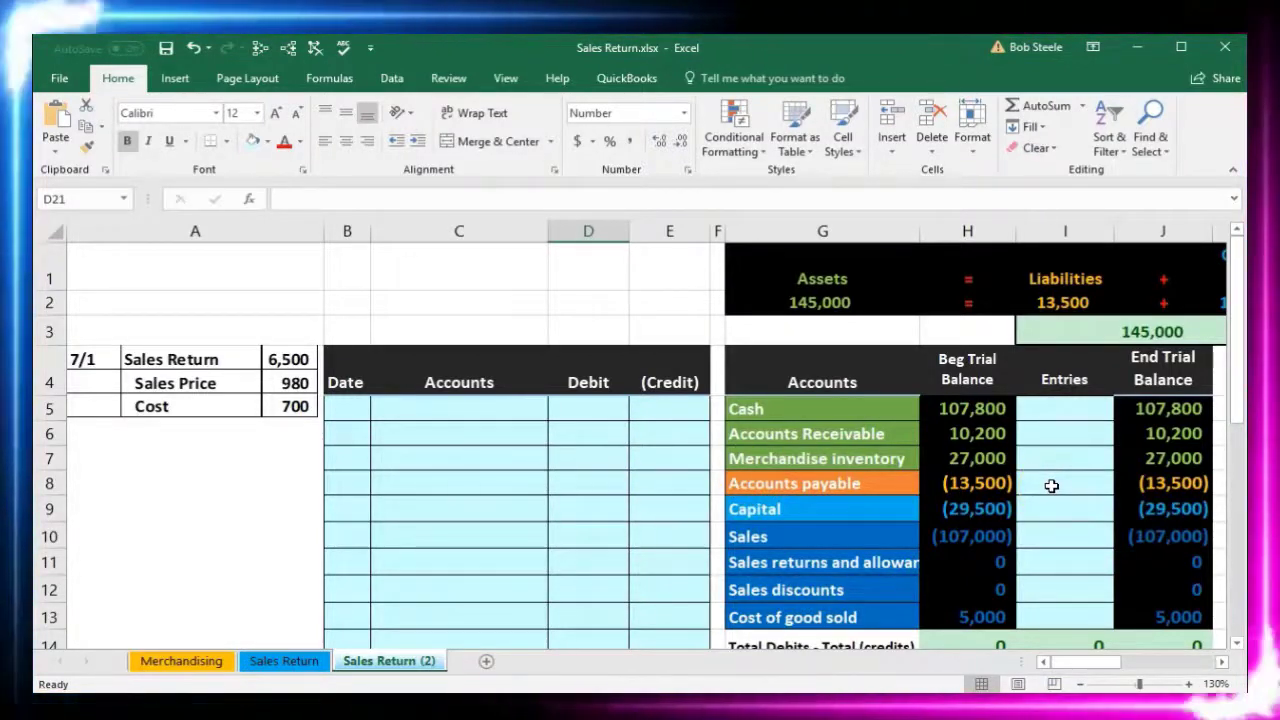
Step: Examine the trial balance's beginning, entries and ending columns, and its account groups from Cash to Cost of good sold
{"action": "left_click", "coordinate": [1064, 416]}
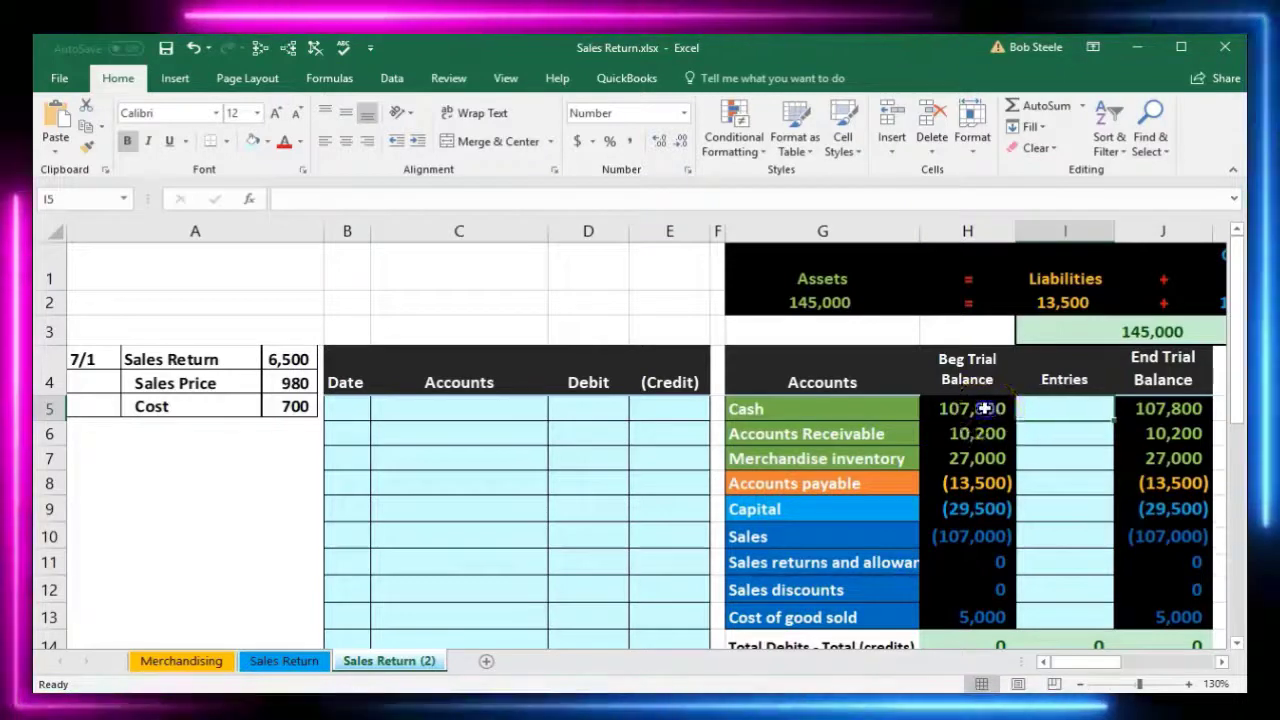
{"action": "left_click_drag", "start_coordinate": [985, 408], "coordinate": [975, 585]}
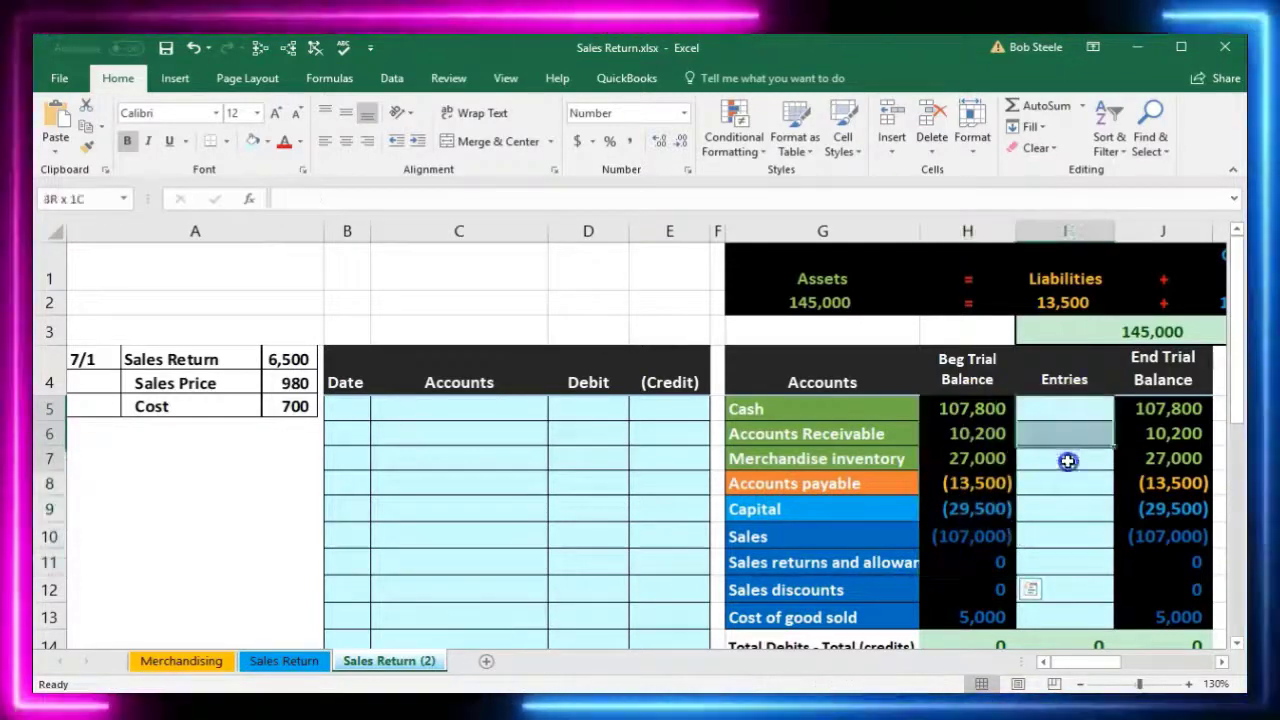
{"action": "left_click_drag", "start_coordinate": [1068, 461], "coordinate": [1066, 474]}
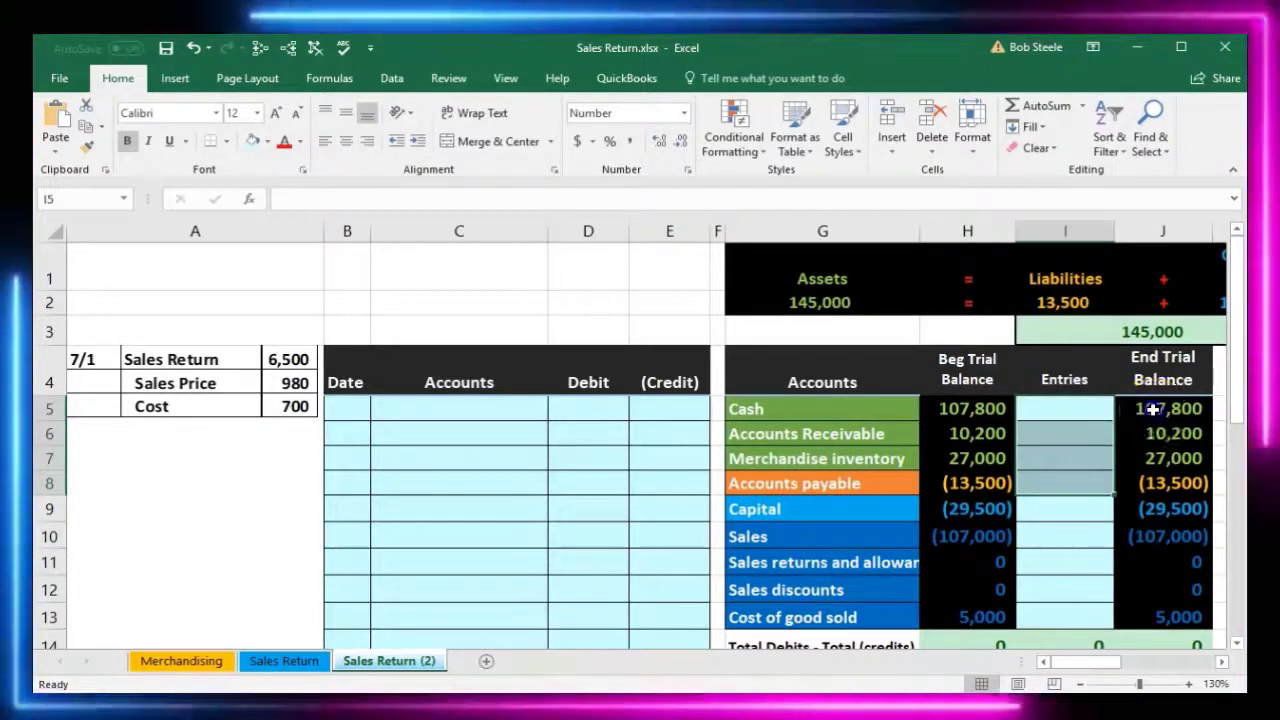
{"action": "left_click_drag", "start_coordinate": [1152, 408], "coordinate": [1152, 435]}
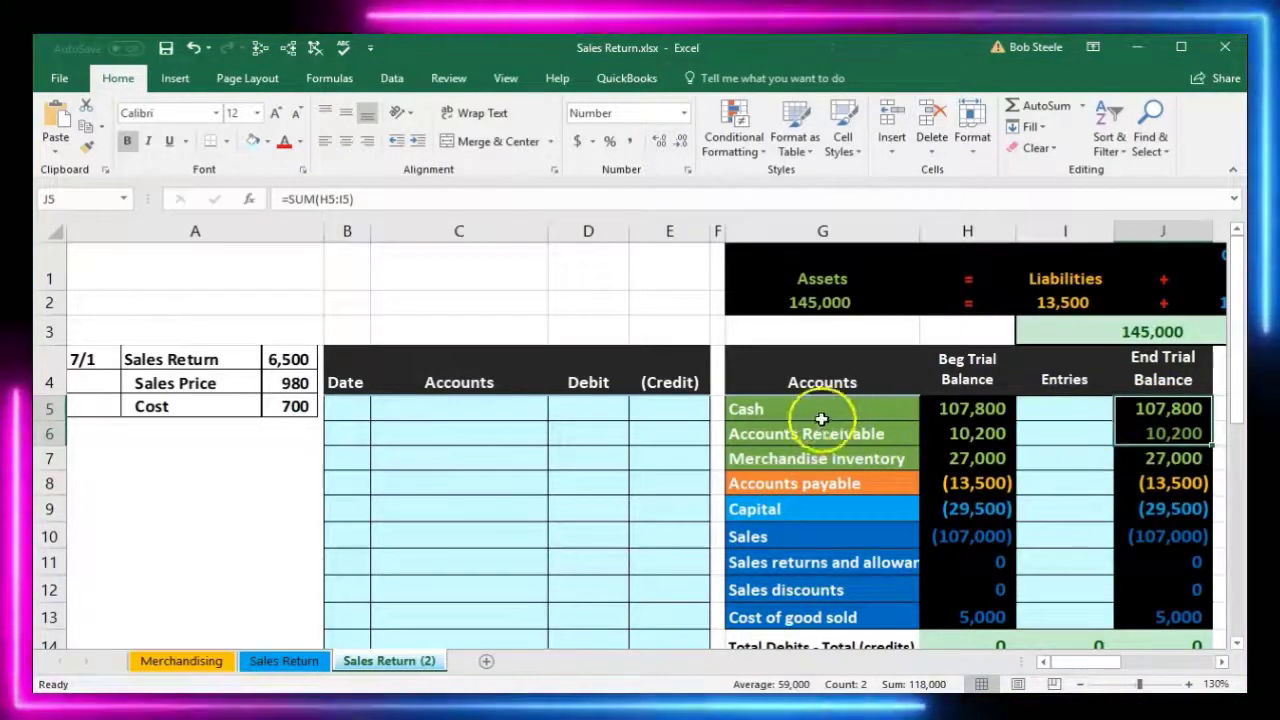
{"action": "left_click_drag", "start_coordinate": [811, 409], "coordinate": [955, 448]}
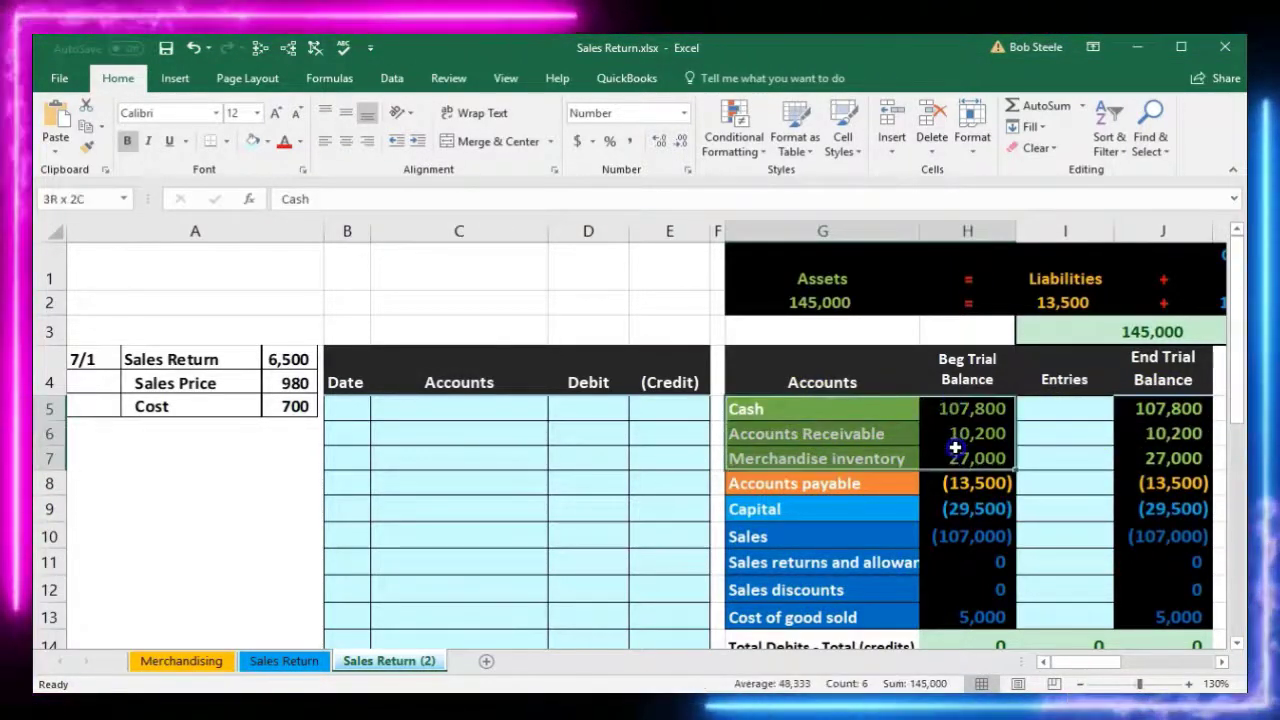
{"action": "left_click_drag", "start_coordinate": [883, 483], "coordinate": [950, 510]}
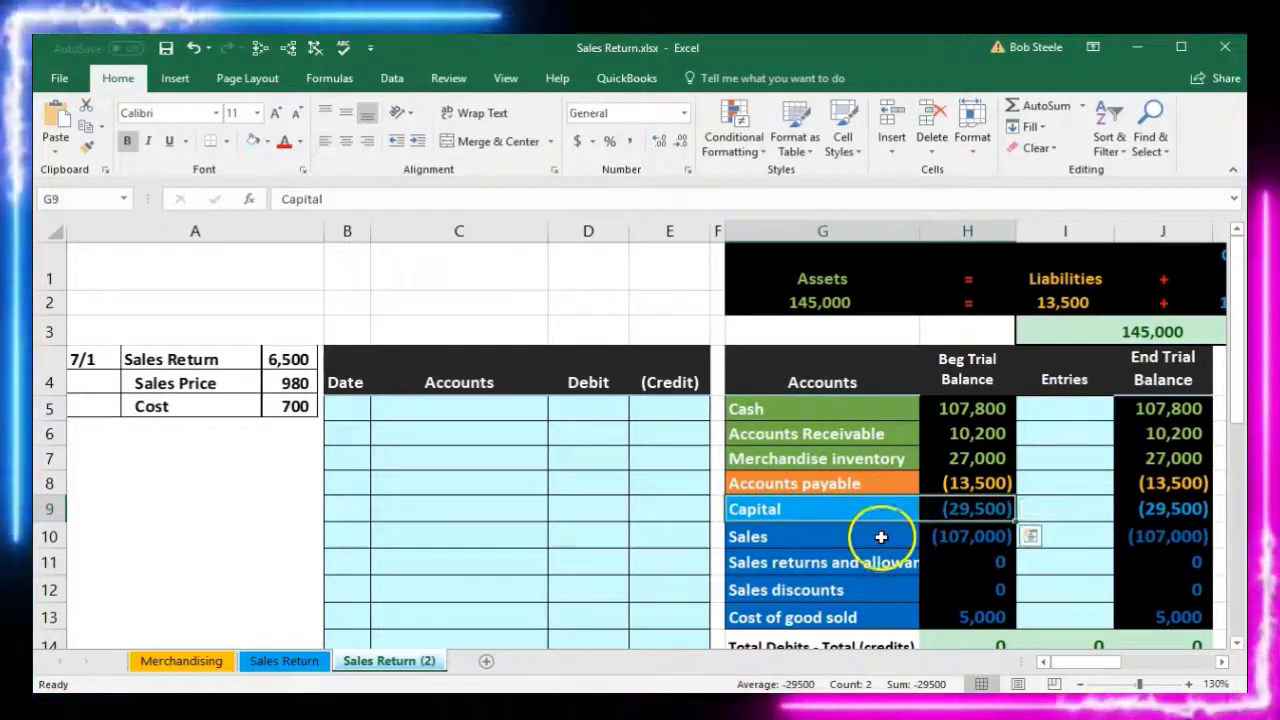
{"action": "left_click_drag", "start_coordinate": [886, 536], "coordinate": [951, 605]}
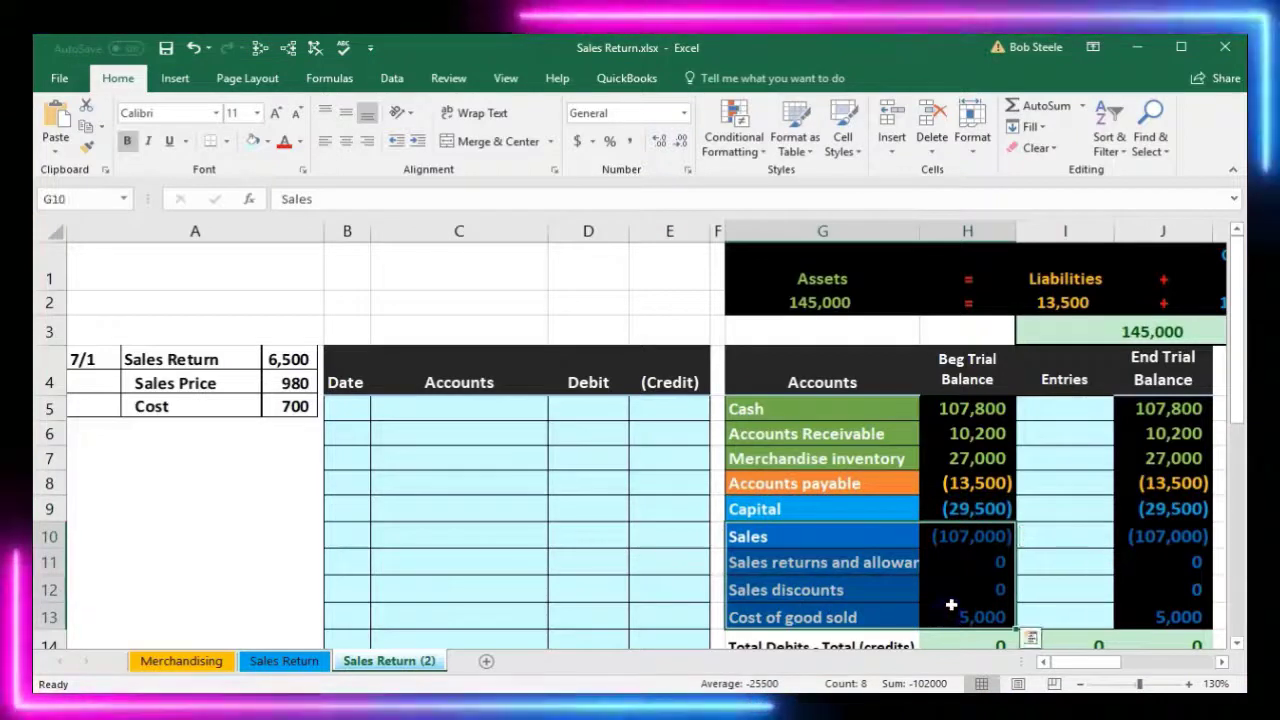
Step: Review the journal's Debit and (Credit) headings alongside the Beg Trial Balance amounts
{"action": "left_click", "coordinate": [587, 388]}
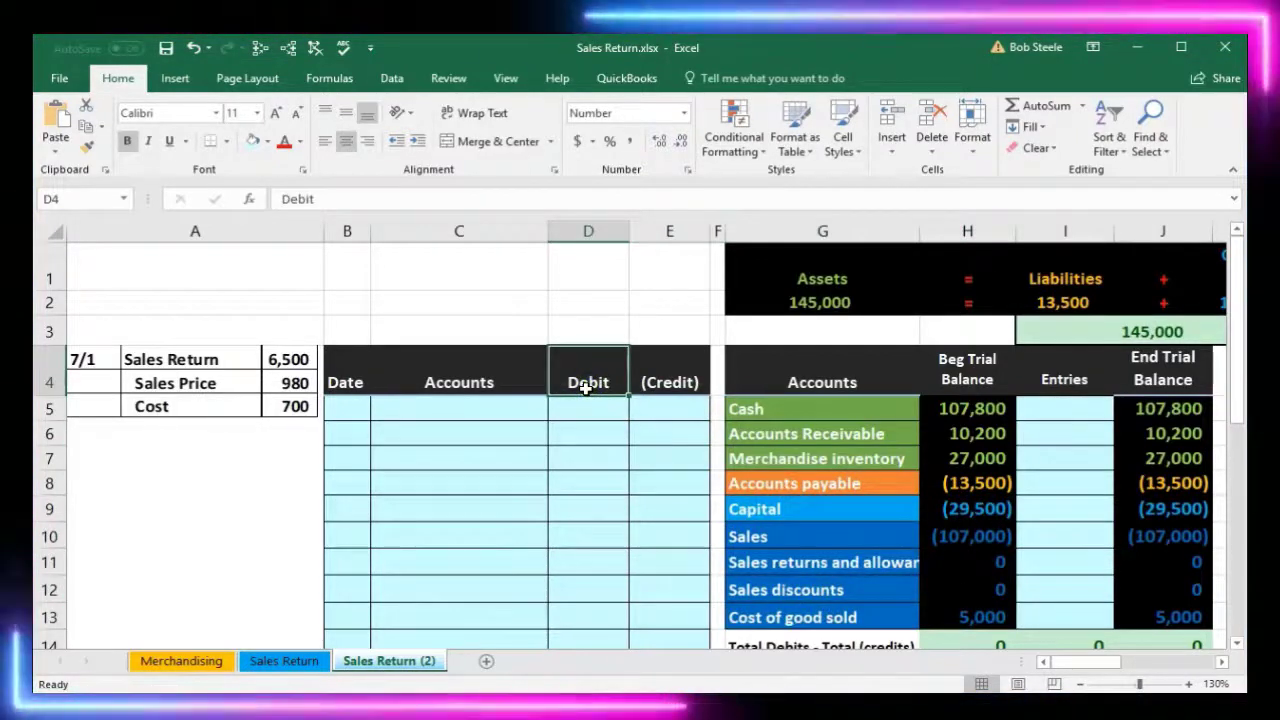
{"action": "left_click", "coordinate": [660, 397]}
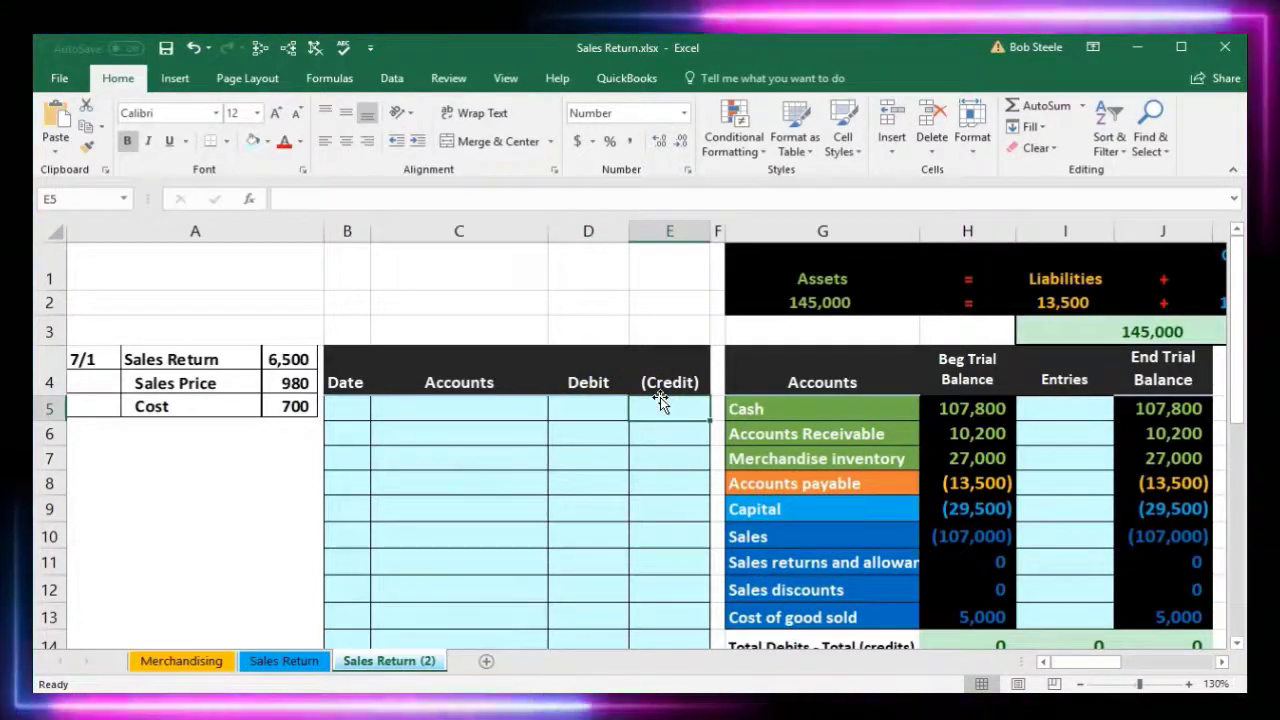
{"action": "left_click", "coordinate": [660, 386]}
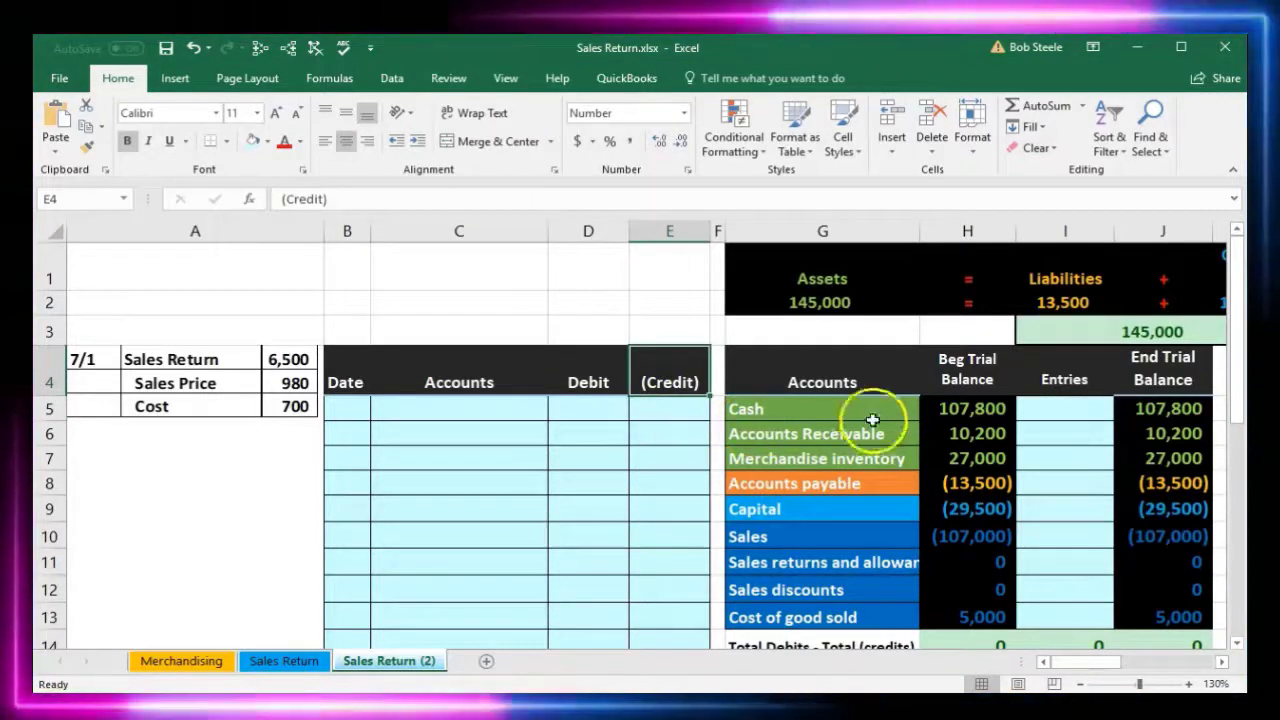
{"action": "left_click", "coordinate": [957, 381]}
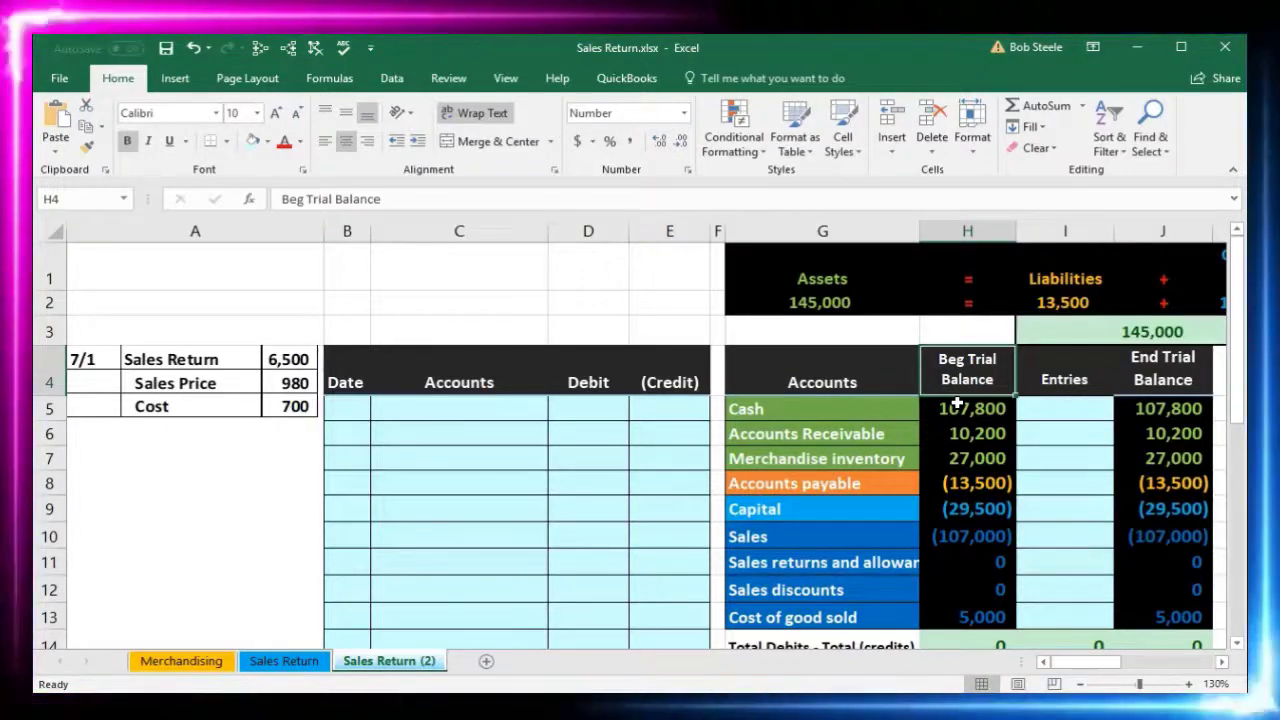
{"action": "left_click_drag", "start_coordinate": [958, 410], "coordinate": [961, 532]}
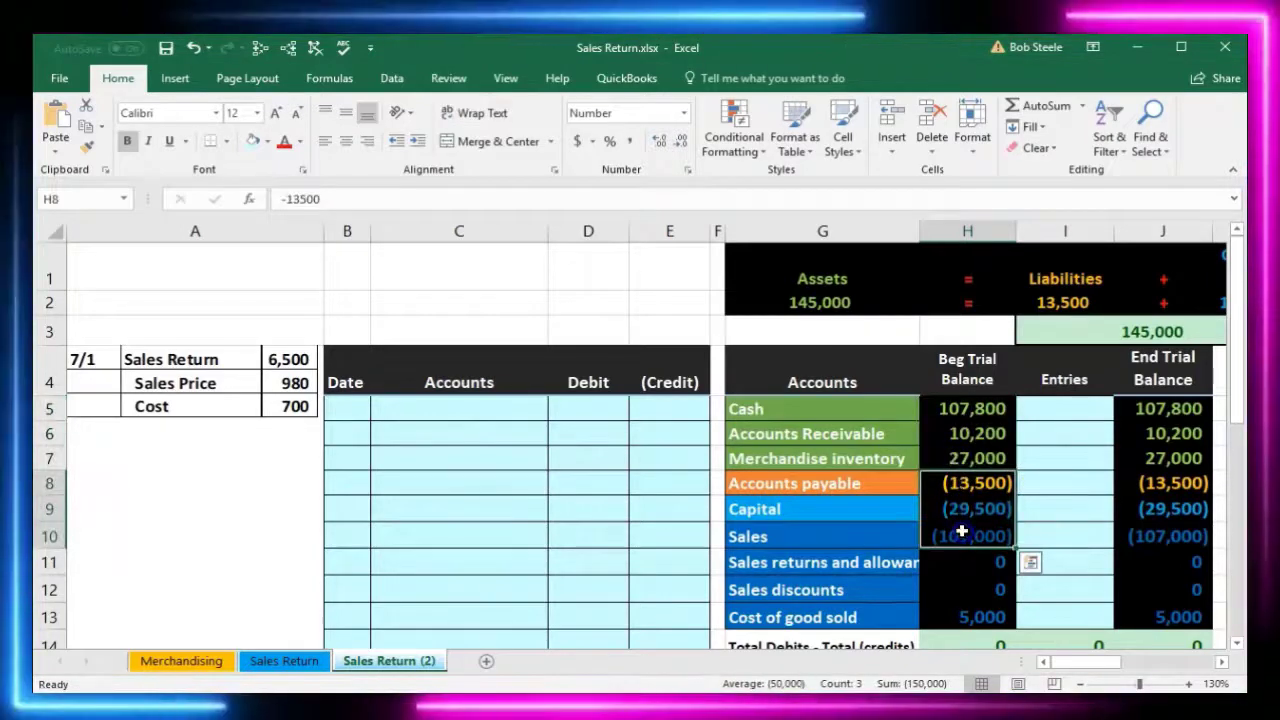
Step: Inspect the Beg Trial Balance formulas for Total Debits - Total (credits) and Net Income, along with the Cost of good sold amount
{"action": "scroll", "coordinate": [963, 513], "scroll_direction": "down", "scroll_amount": 1}
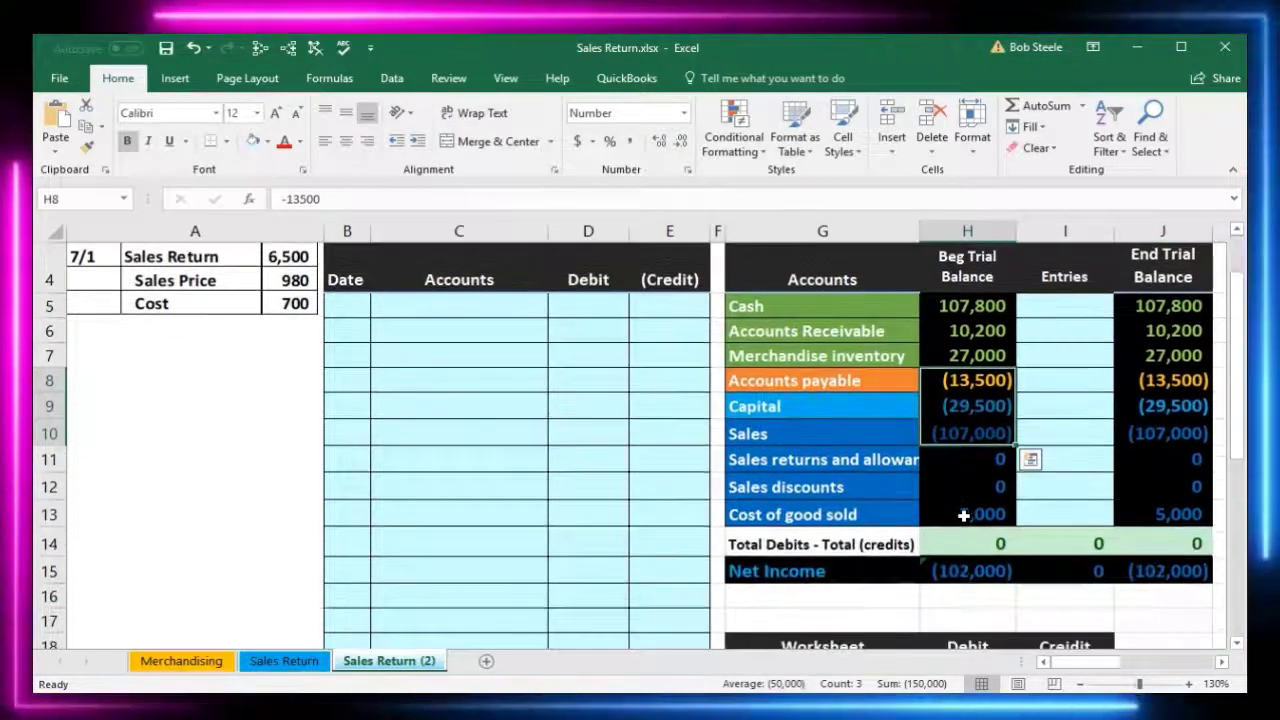
{"action": "left_click", "coordinate": [966, 541]}
{"action": "key", "text": "alt+equal"}
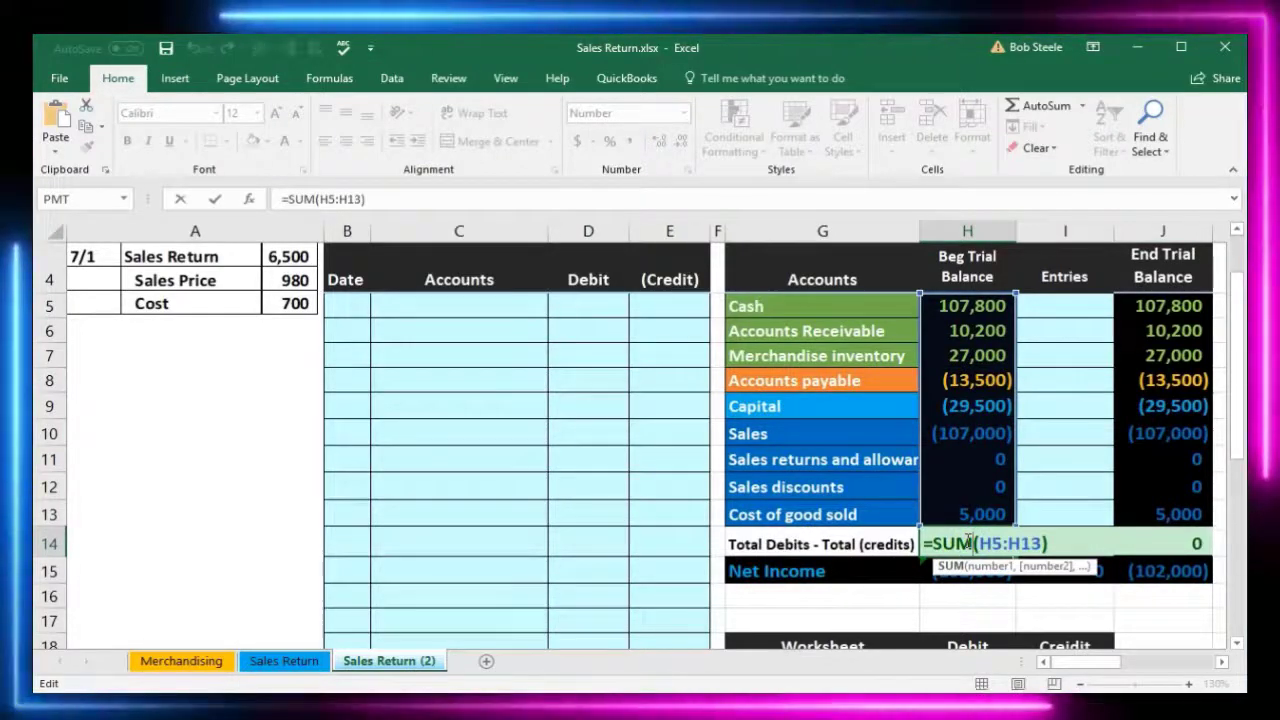
{"action": "key", "text": "Return"}
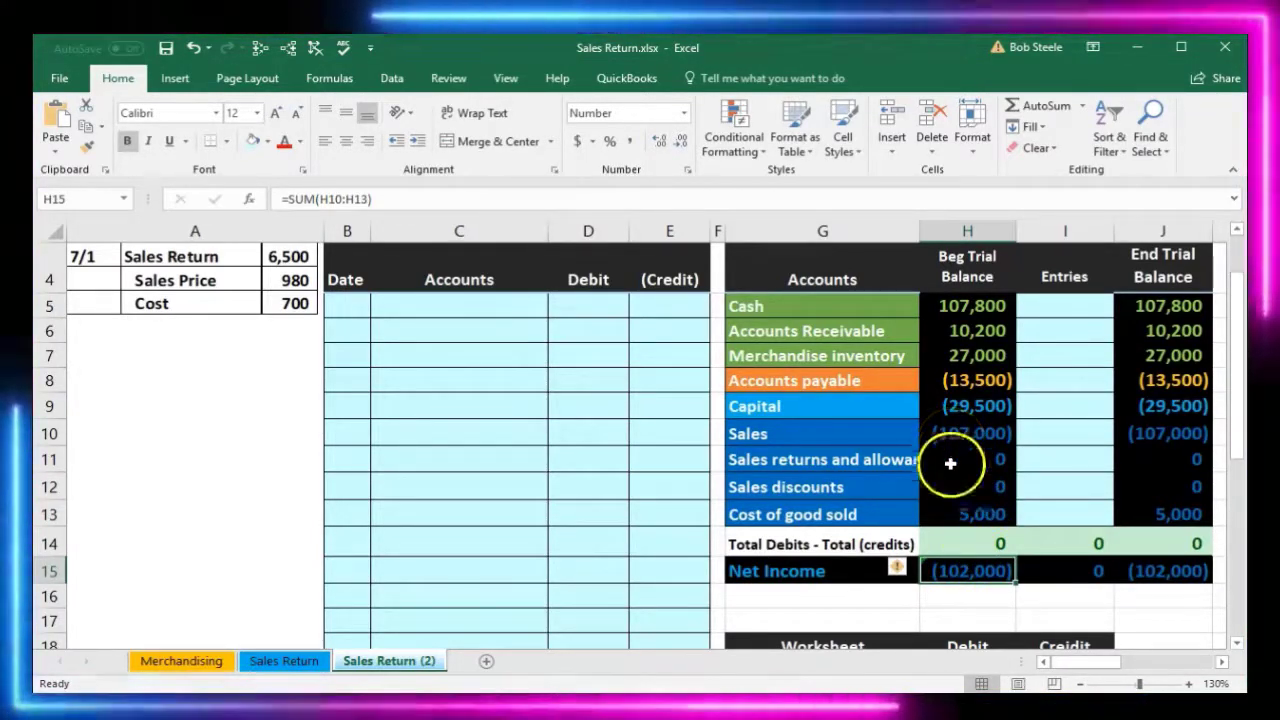
{"action": "left_click", "coordinate": [950, 512]}
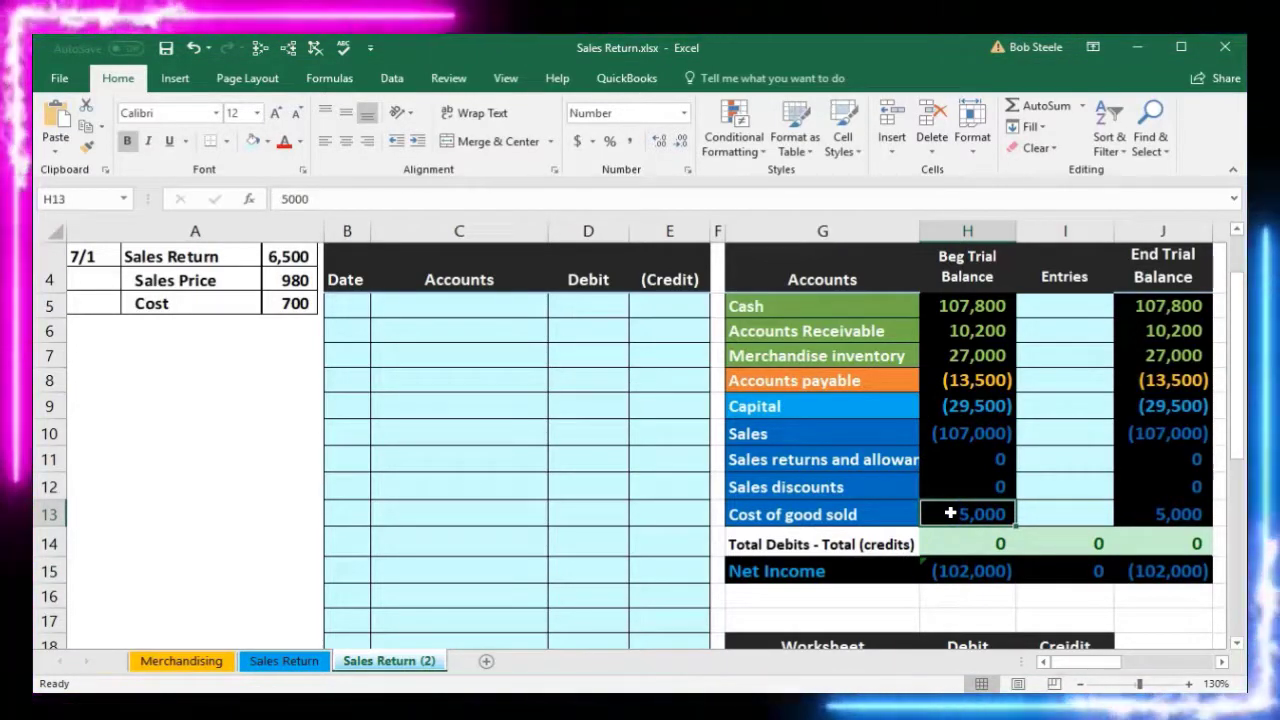
{"action": "left_click", "coordinate": [955, 567]}
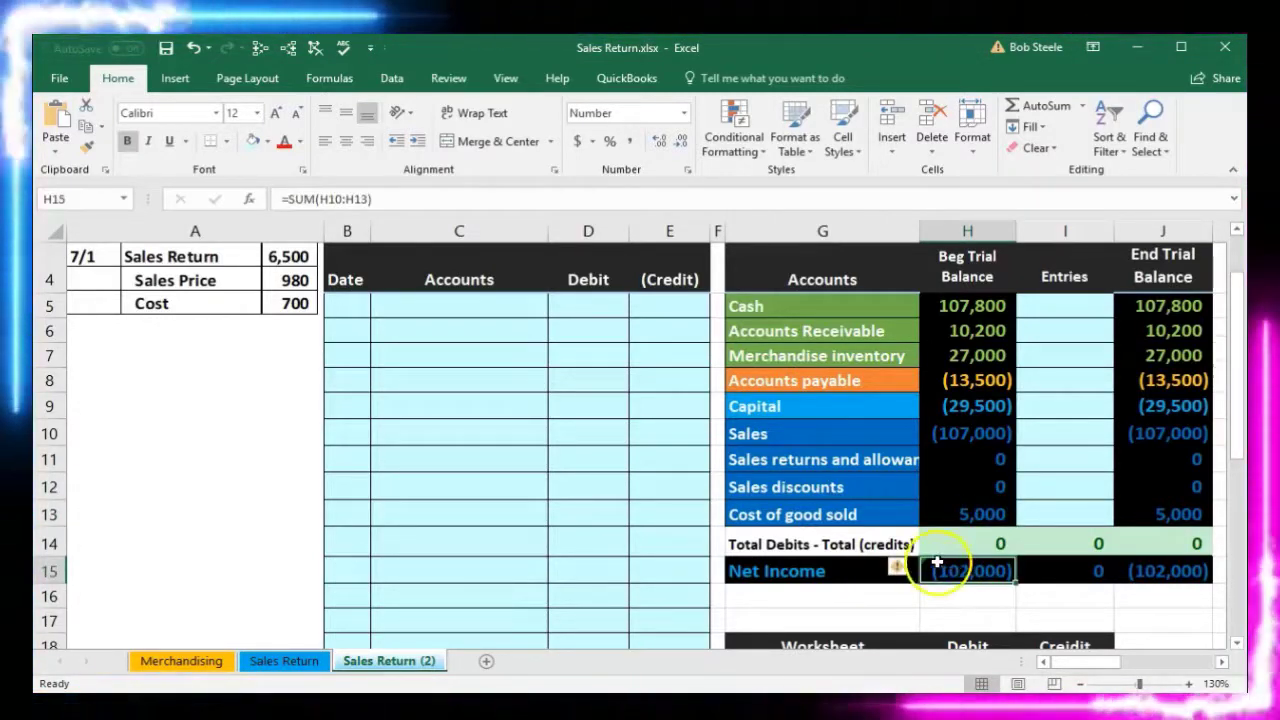
Step: Clear the amount beside Sales Return in the 7/1 transaction table
{"action": "left_click", "coordinate": [223, 366]}
{"action": "left_click", "coordinate": [206, 338]}
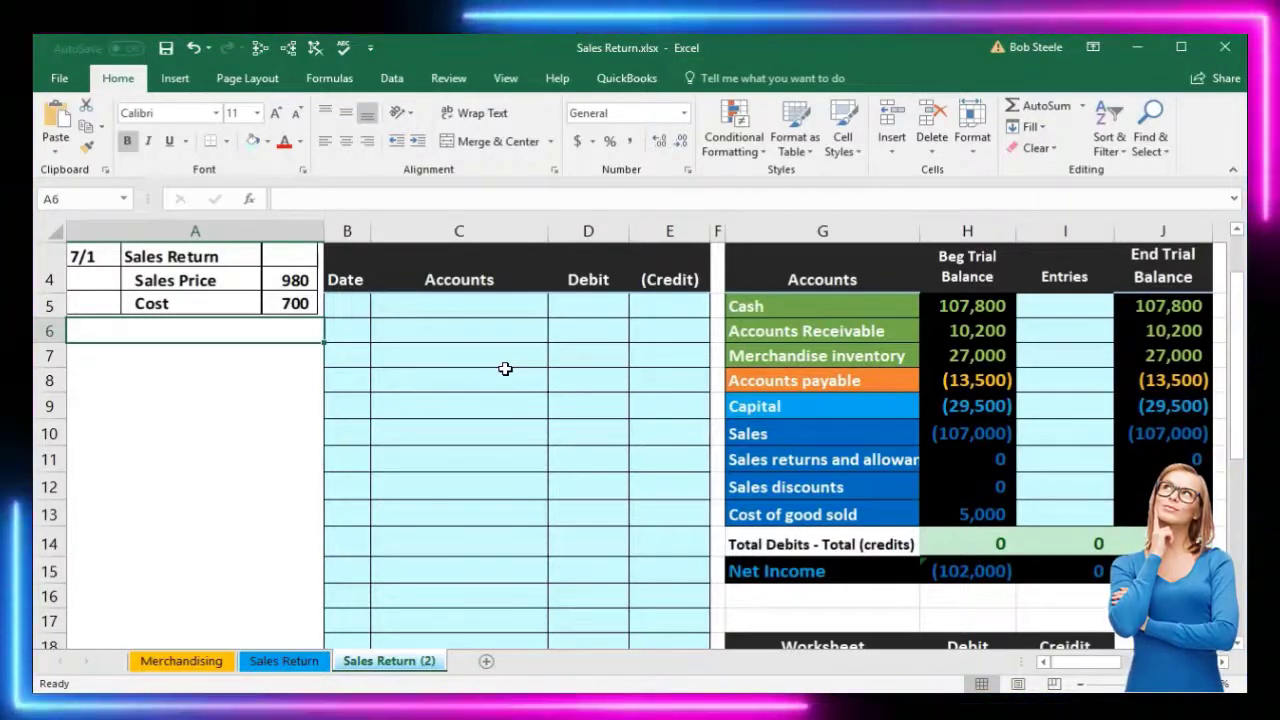
Step: Look over the empty Worksheet table and check the Cash and Accounts Receivable lines in the trial balance
{"action": "scroll", "coordinate": [531, 400], "scroll_direction": "down", "scroll_amount": 2}
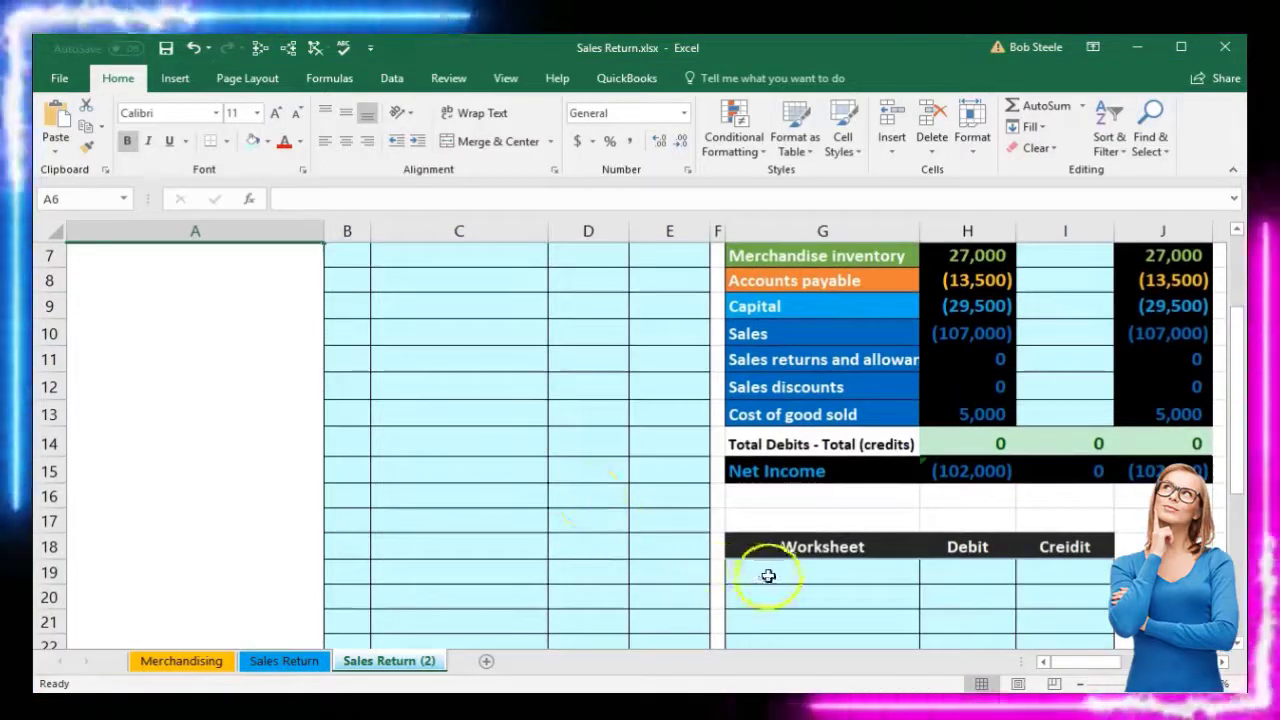
{"action": "left_click", "coordinate": [768, 576]}
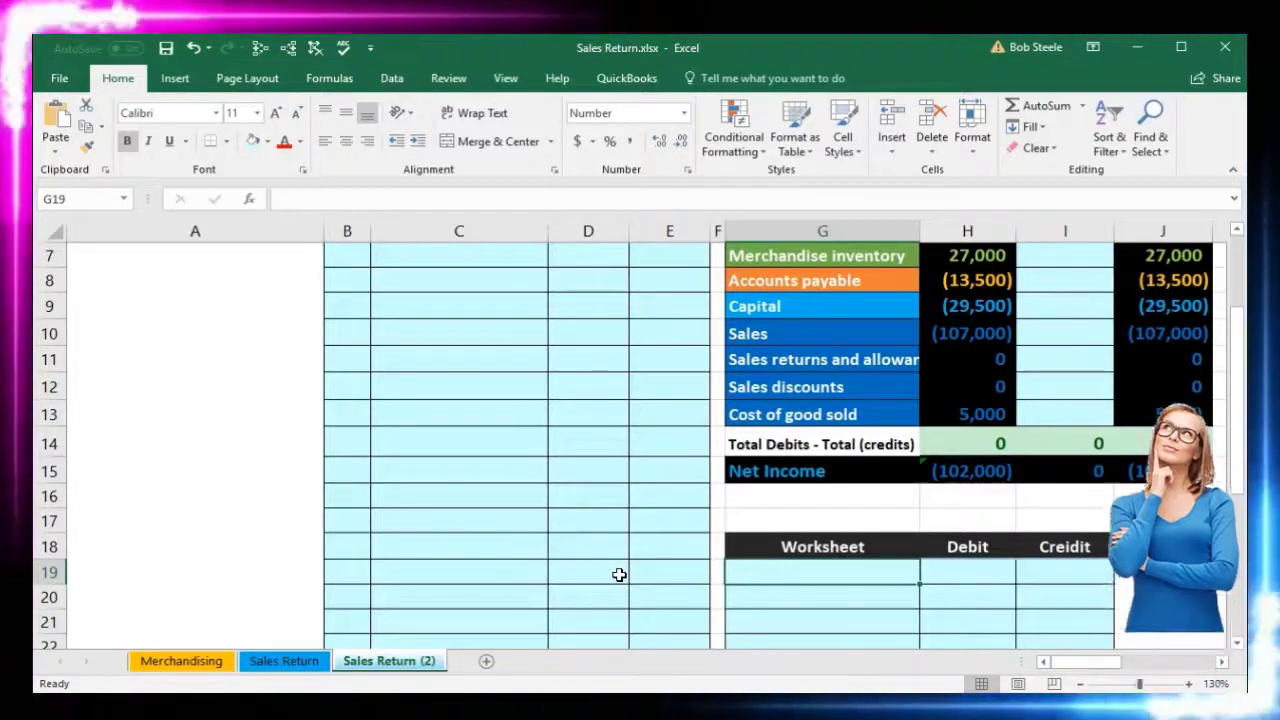
{"action": "scroll", "coordinate": [619, 574], "scroll_direction": "up", "scroll_amount": 2}
{"action": "scroll", "coordinate": [619, 574], "scroll_direction": "up", "scroll_amount": 2}
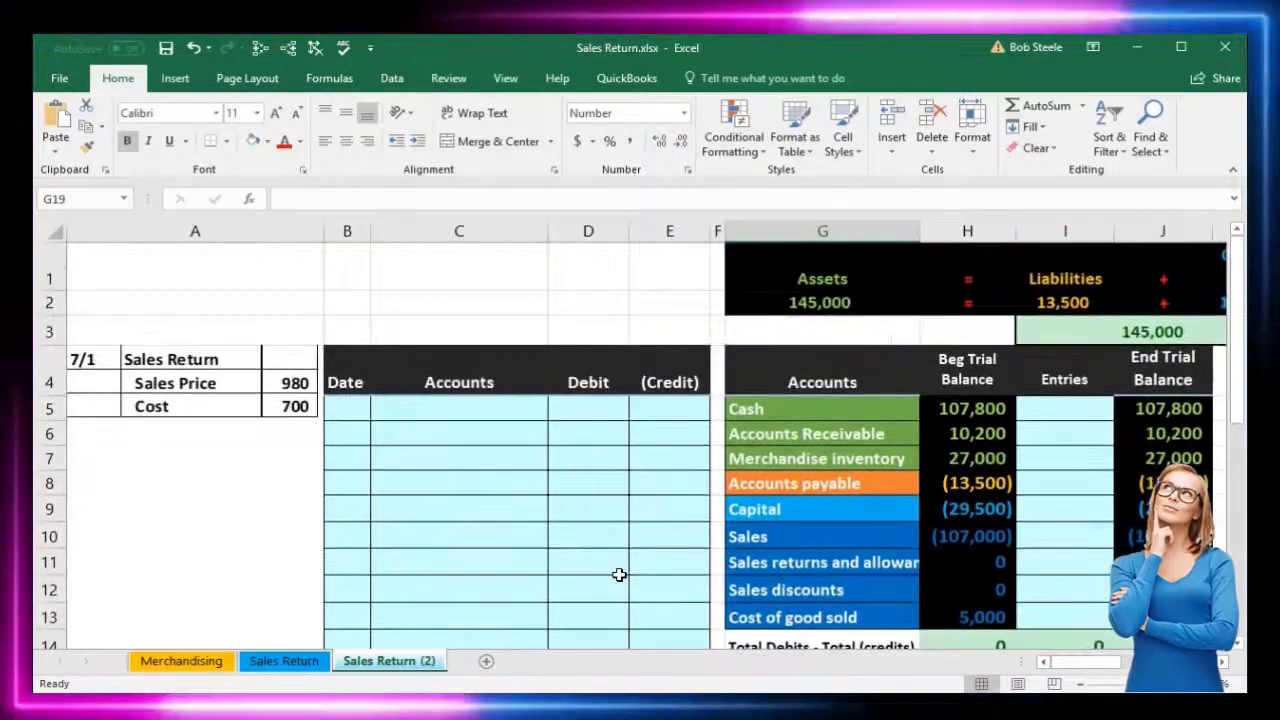
{"action": "left_click", "coordinate": [806, 418]}
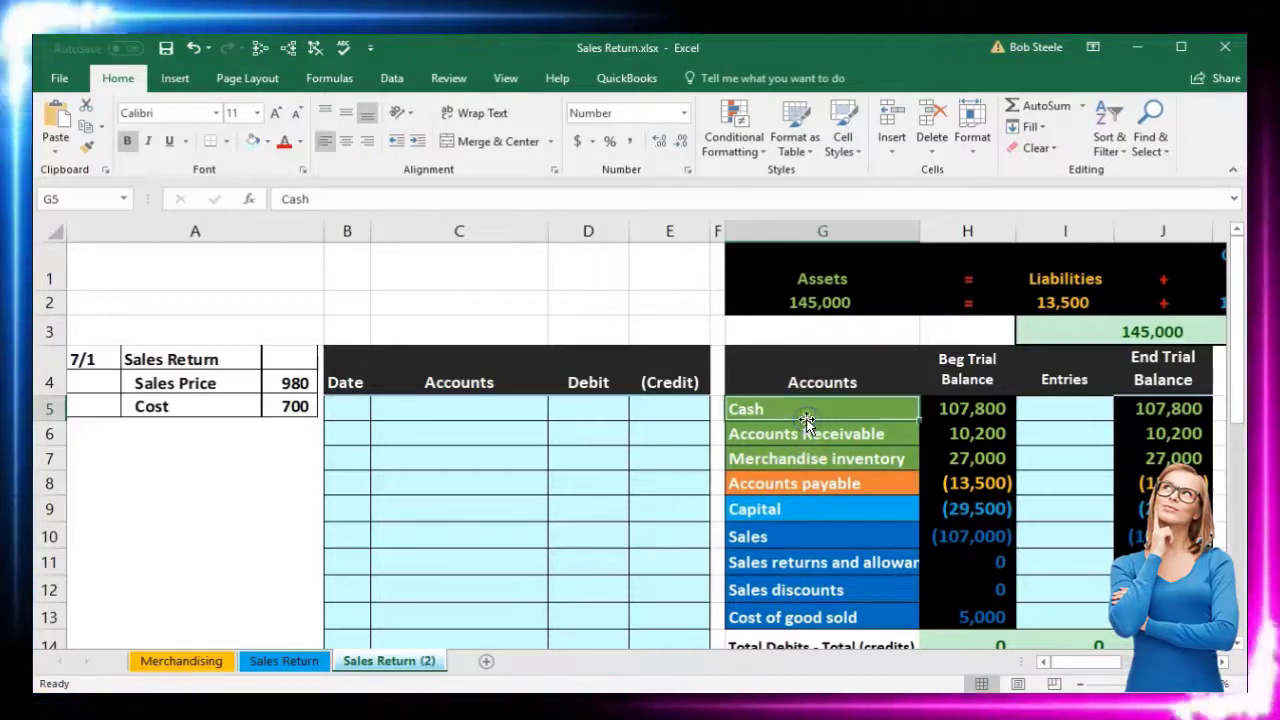
{"action": "left_click", "coordinate": [805, 426]}
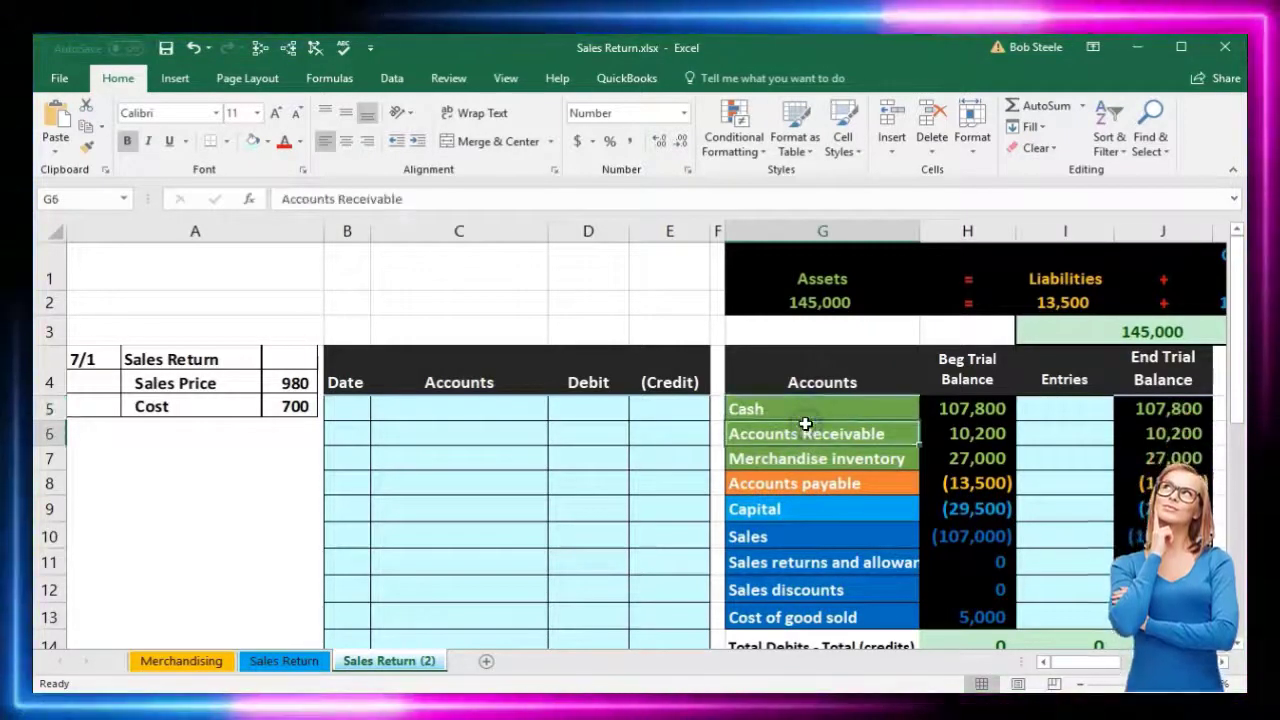
{"action": "left_click", "coordinate": [928, 436]}
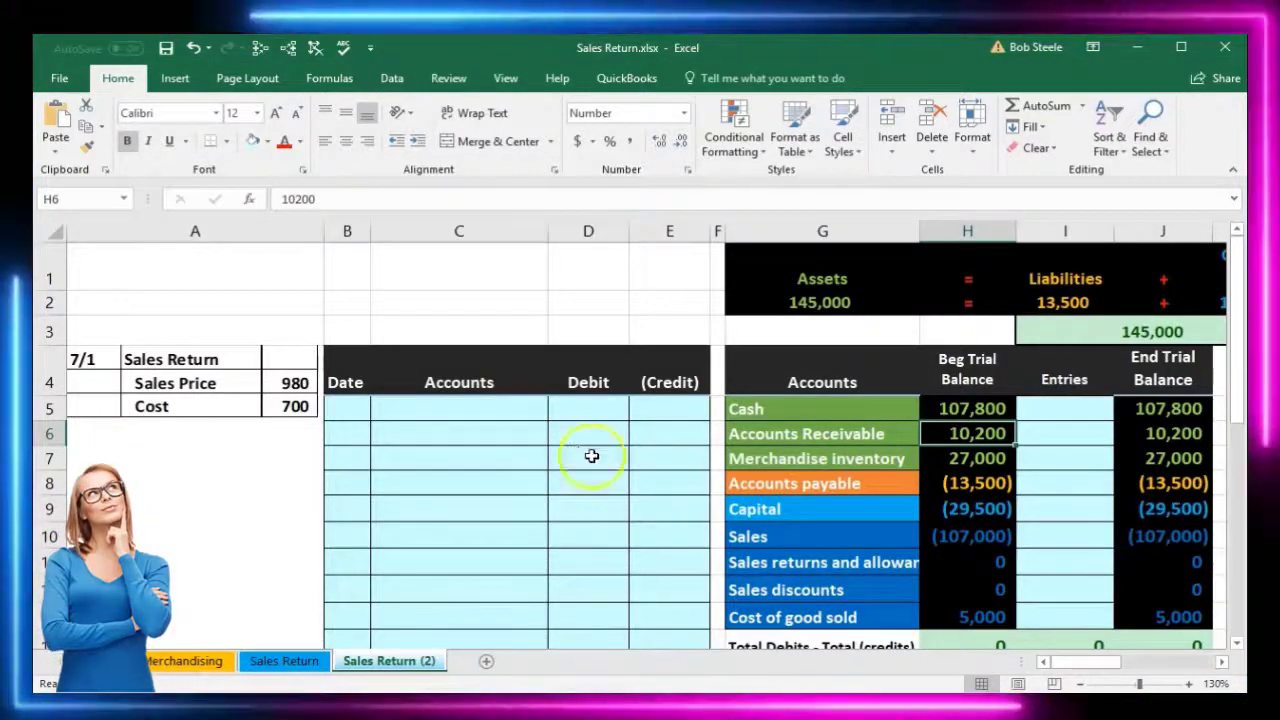
Step: Copy the Accounts Receivable account name from the trial balance into the first Worksheet row as values only
{"action": "left_click", "coordinate": [762, 432]}
{"action": "right_click", "coordinate": [765, 431]}
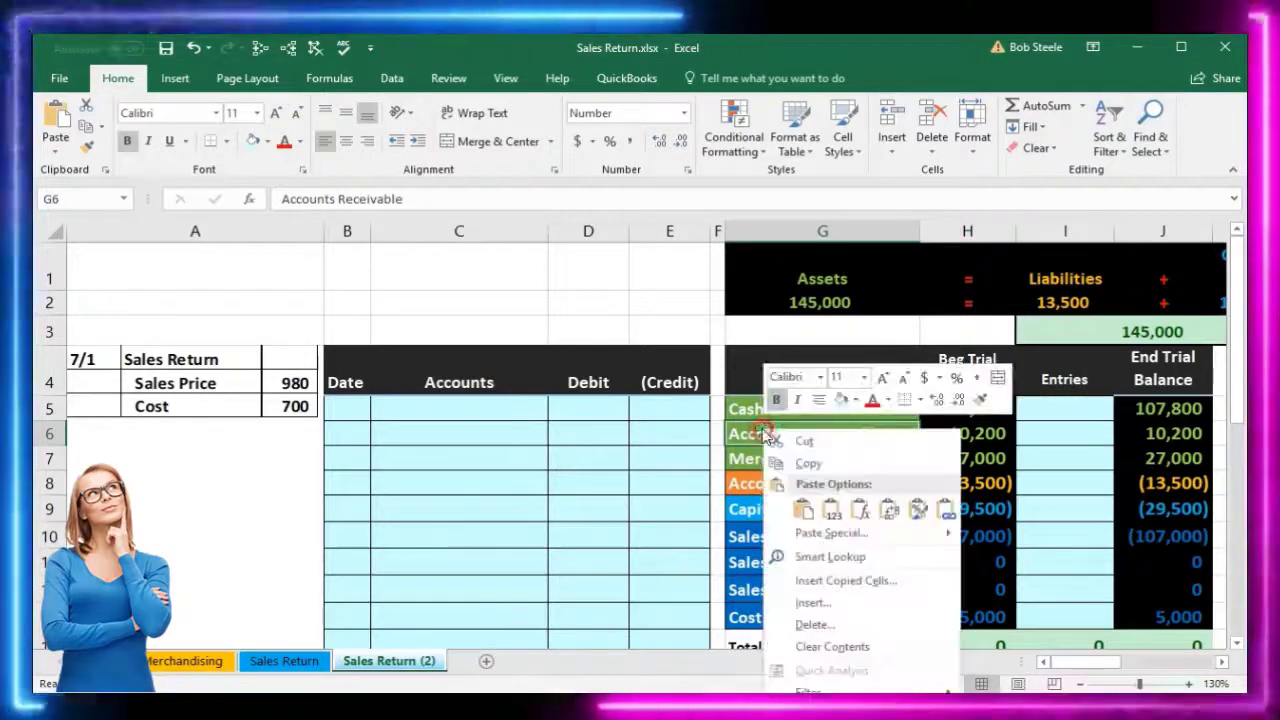
{"action": "left_click", "coordinate": [807, 463]}
{"action": "scroll", "coordinate": [790, 458], "scroll_direction": "down", "scroll_amount": 2}
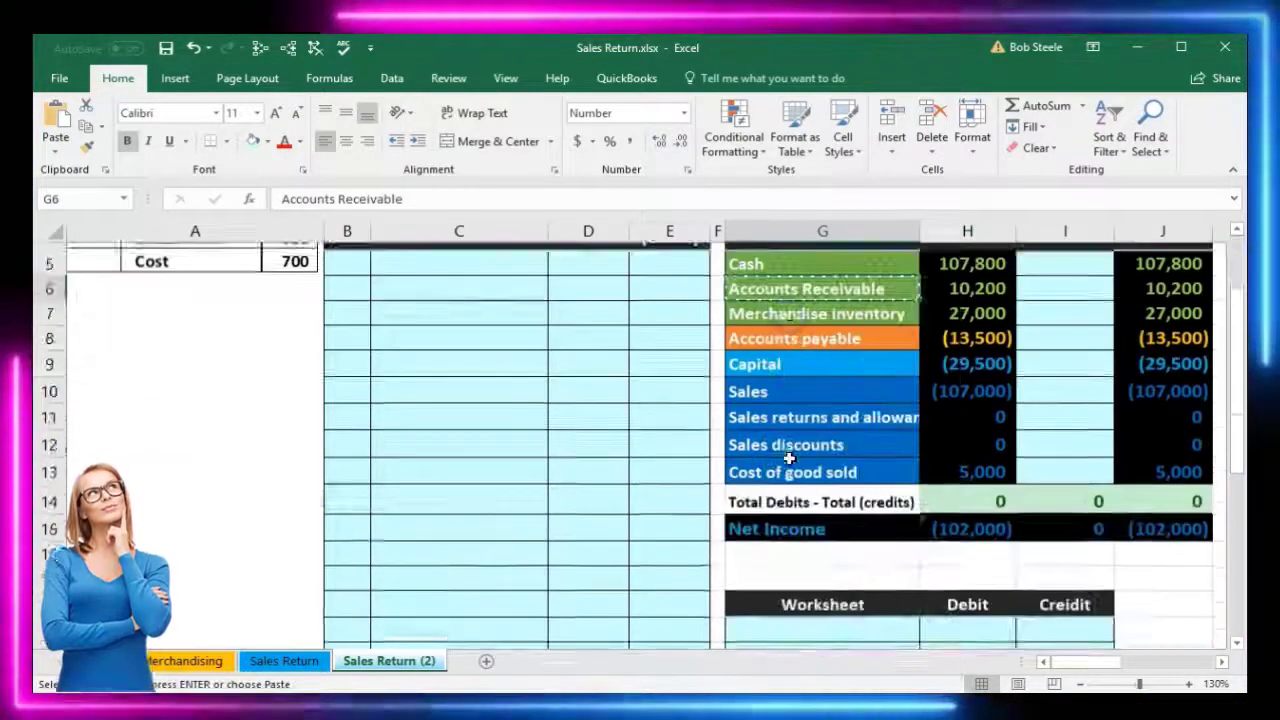
{"action": "scroll", "coordinate": [790, 458], "scroll_direction": "down", "scroll_amount": 2}
{"action": "left_click", "coordinate": [789, 494]}
{"action": "right_click", "coordinate": [789, 494]}
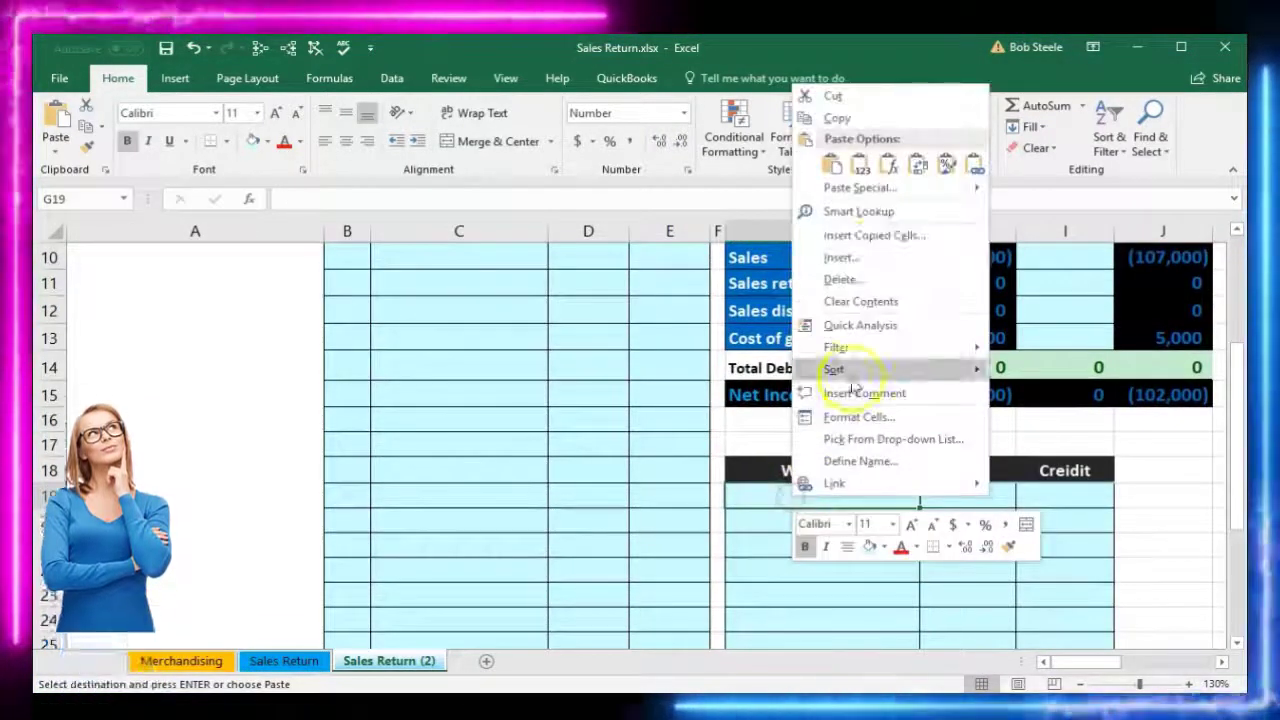
{"action": "key", "text": "Escape"}
{"action": "scroll", "coordinate": [735, 380], "scroll_direction": "up", "scroll_amount": 3}
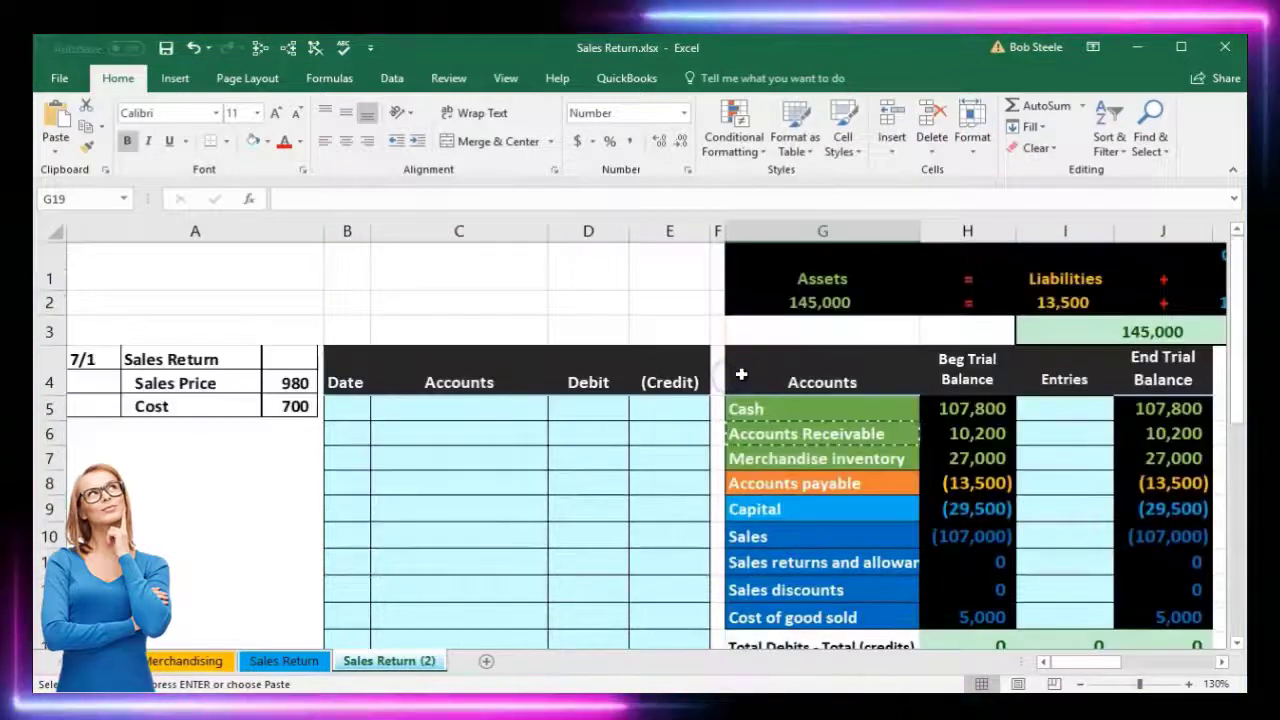
{"action": "right_click", "coordinate": [781, 436]}
{"action": "scroll", "coordinate": [805, 480], "scroll_direction": "down", "scroll_amount": 4}
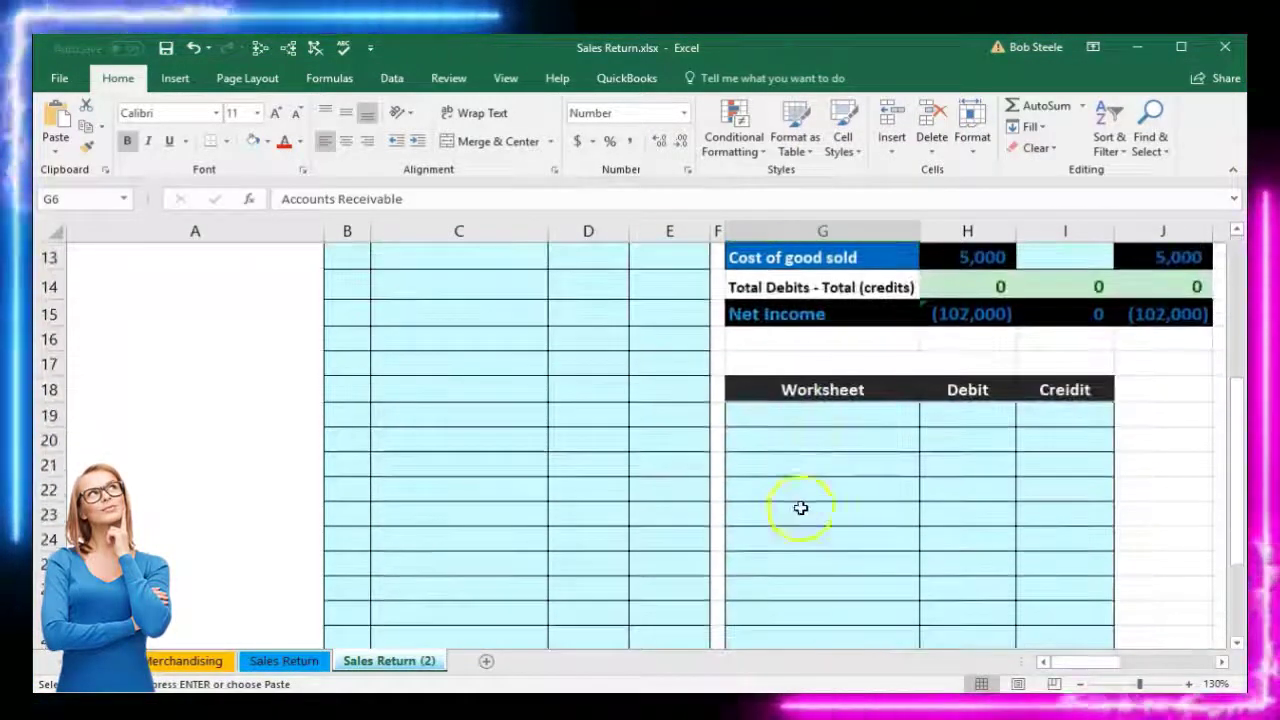
{"action": "left_click", "coordinate": [795, 420]}
{"action": "right_click", "coordinate": [795, 420]}
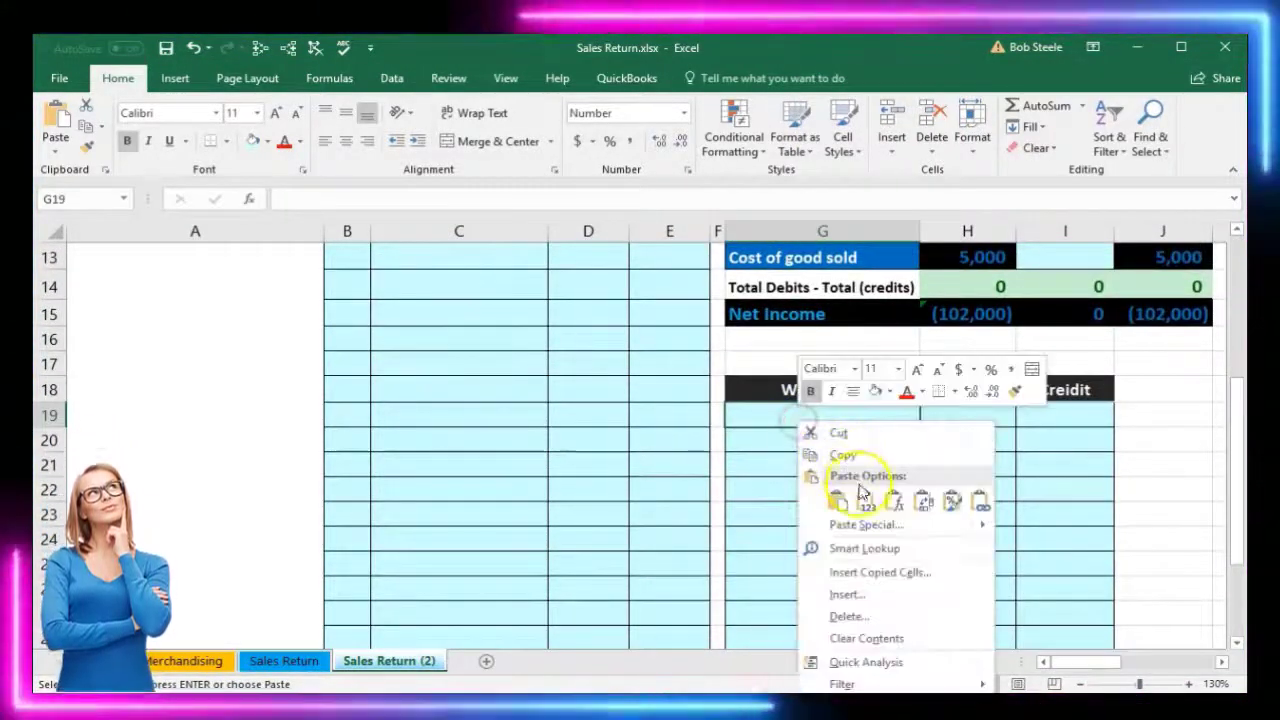
{"action": "left_click", "coordinate": [861, 500]}
Step: Enter the sales price of 980 as the Debit amount for Accounts Receivable in the Worksheet table
{"action": "left_click", "coordinate": [957, 418]}
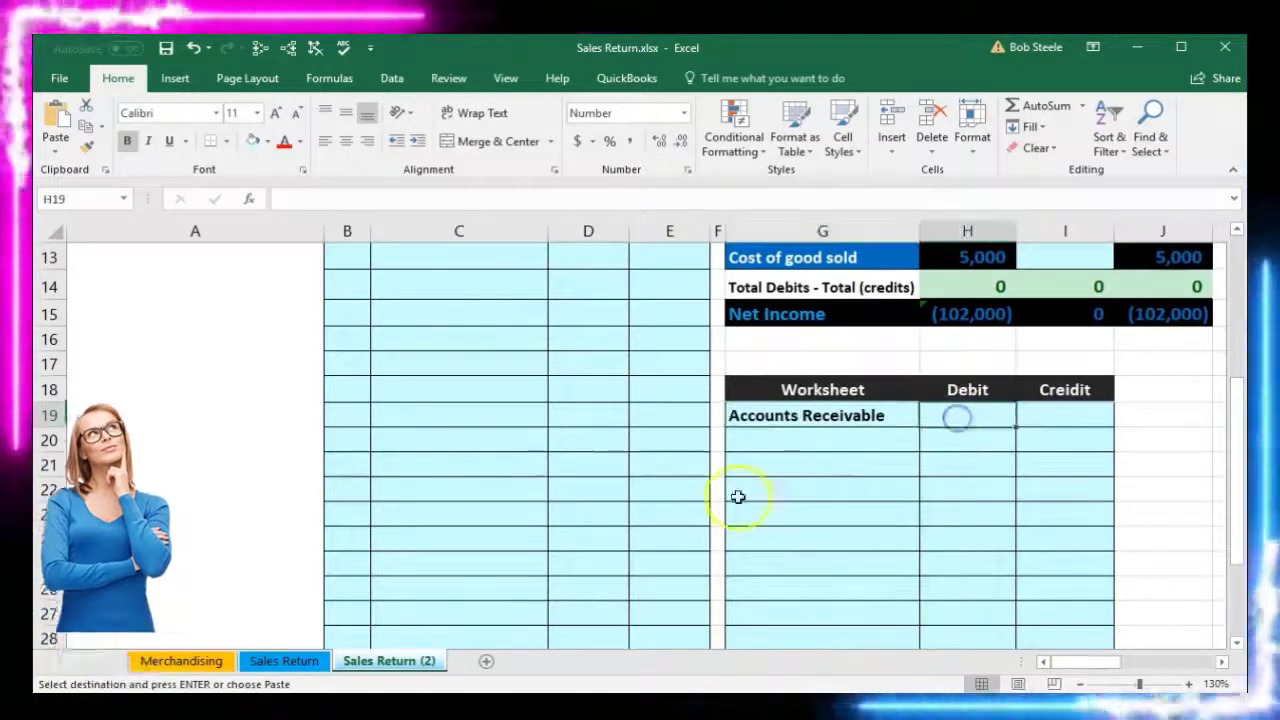
{"action": "scroll", "coordinate": [546, 540], "scroll_direction": "up", "scroll_amount": 4}
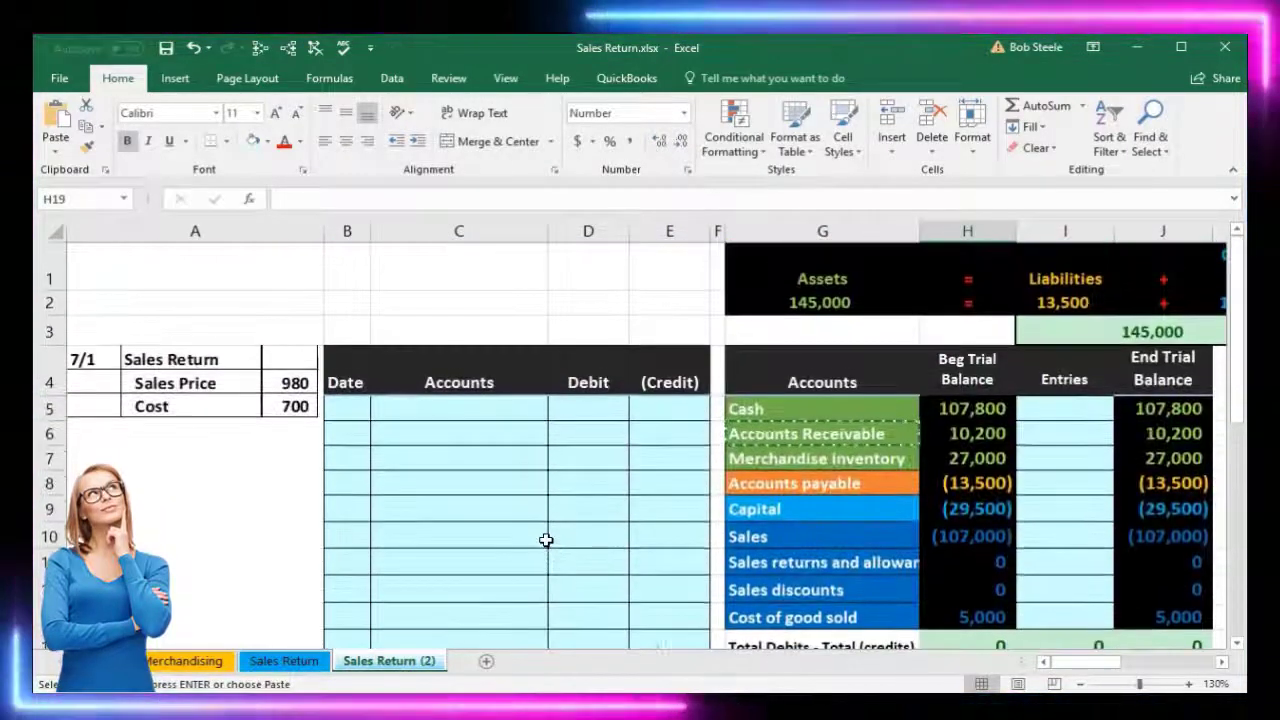
{"action": "scroll", "coordinate": [575, 455], "scroll_direction": "down", "scroll_amount": 4}
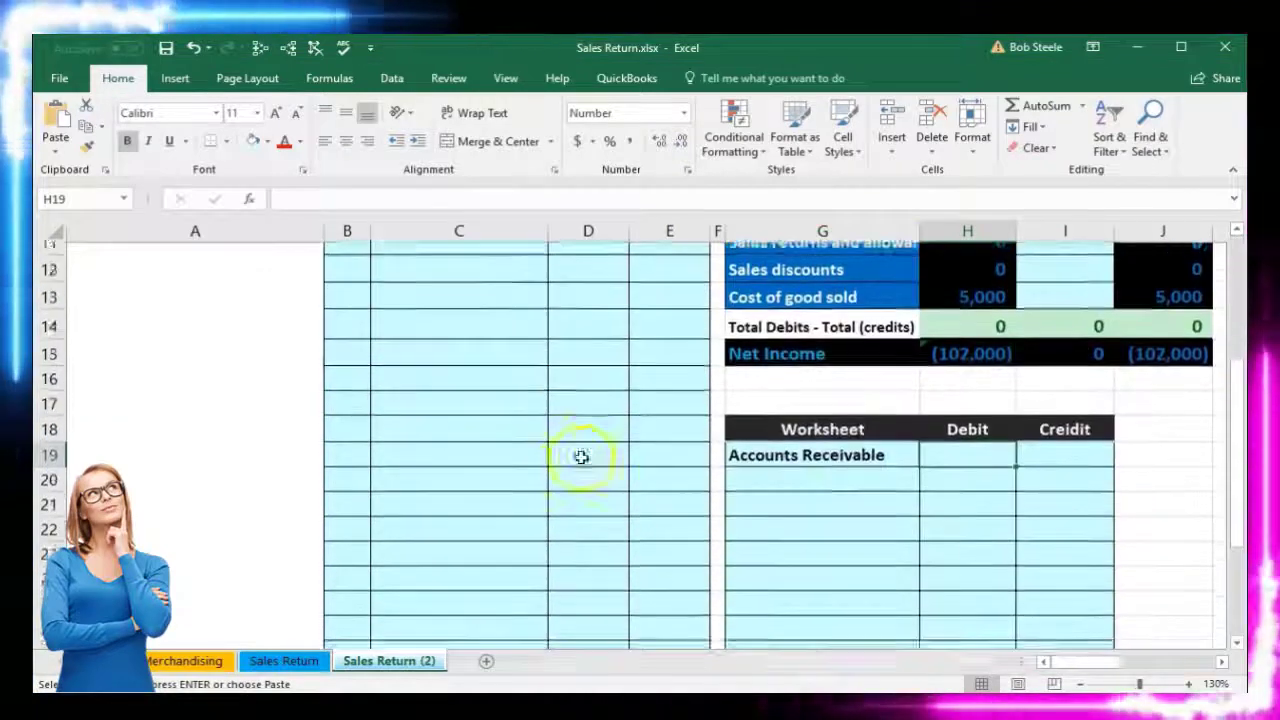
{"action": "type", "text": "980"}
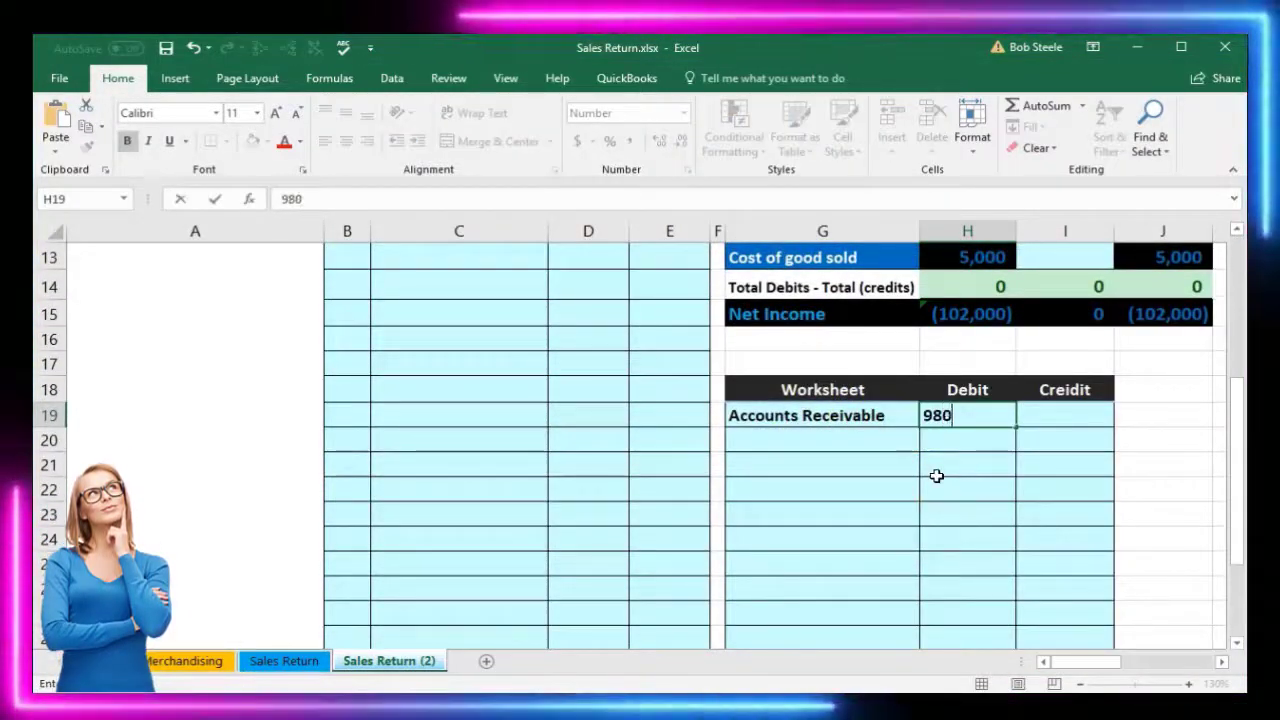
{"action": "key", "text": "Return"}
{"action": "key", "text": "Right"}
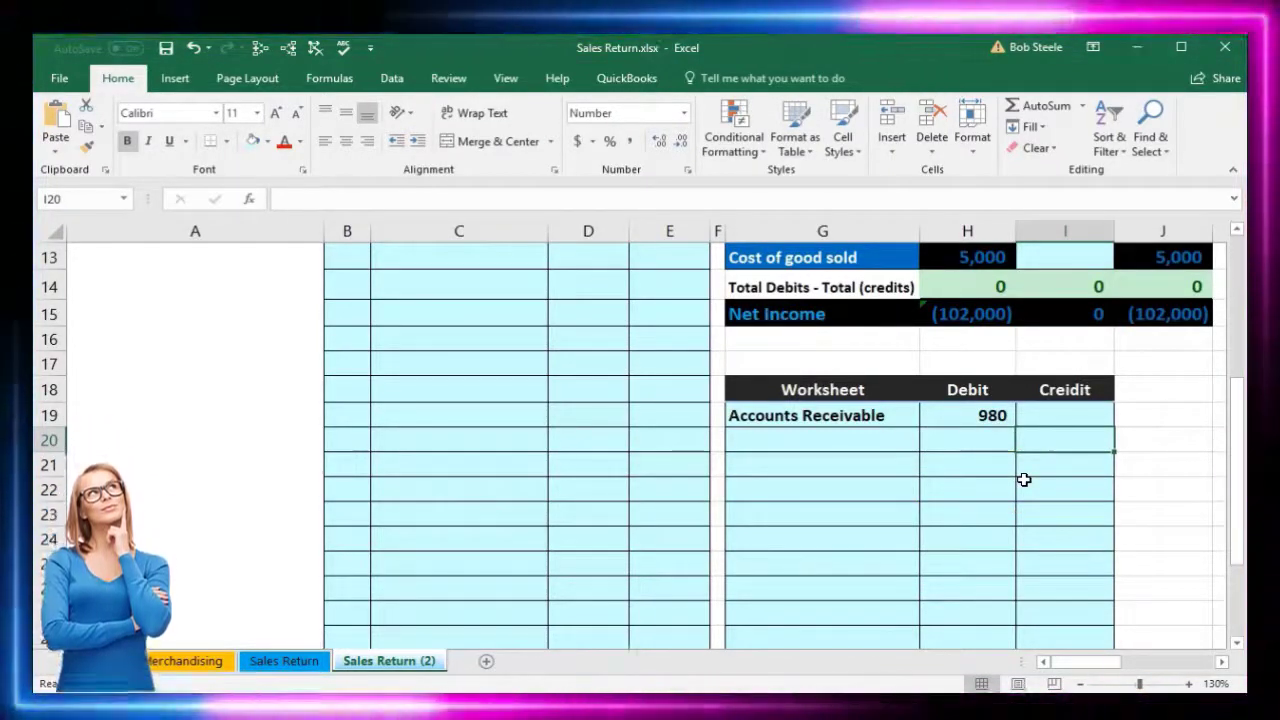
Step: Enter the credit in cell I20 of the Worksheet table as the negative of the Accounts Receivable debit, -H19
{"action": "type", "text": "-"}
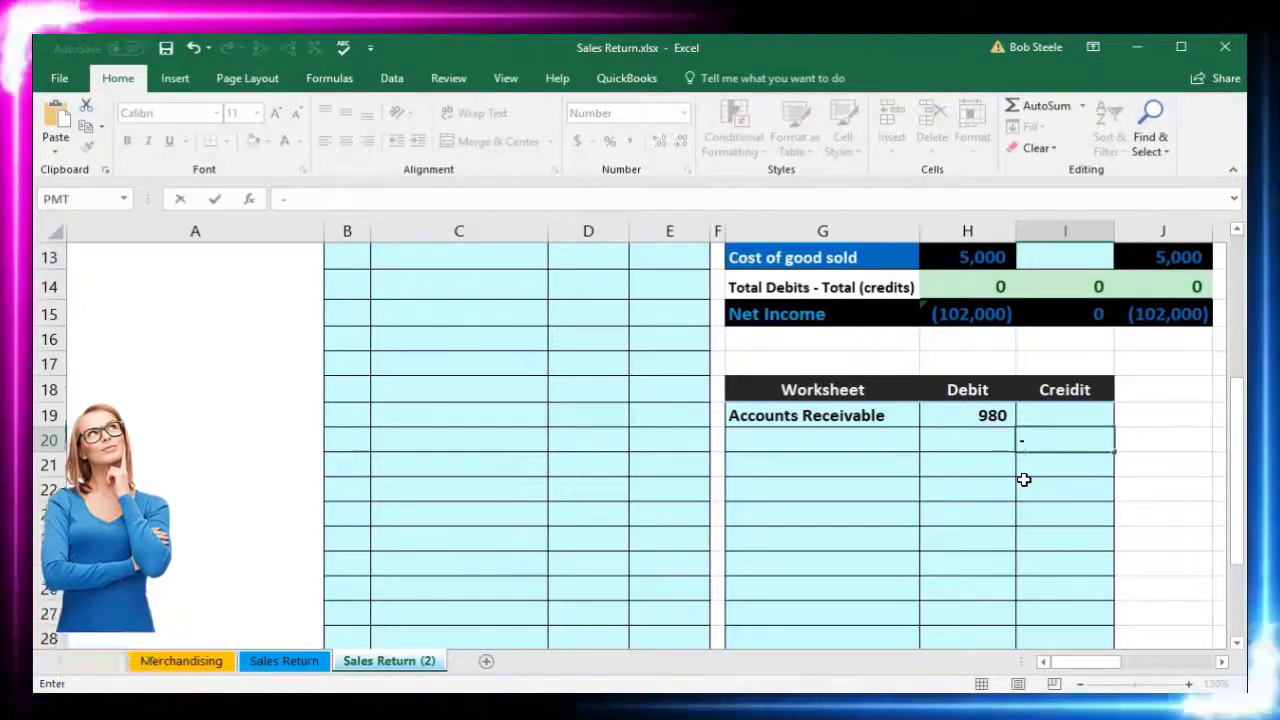
{"action": "left_click", "coordinate": [992, 420]}
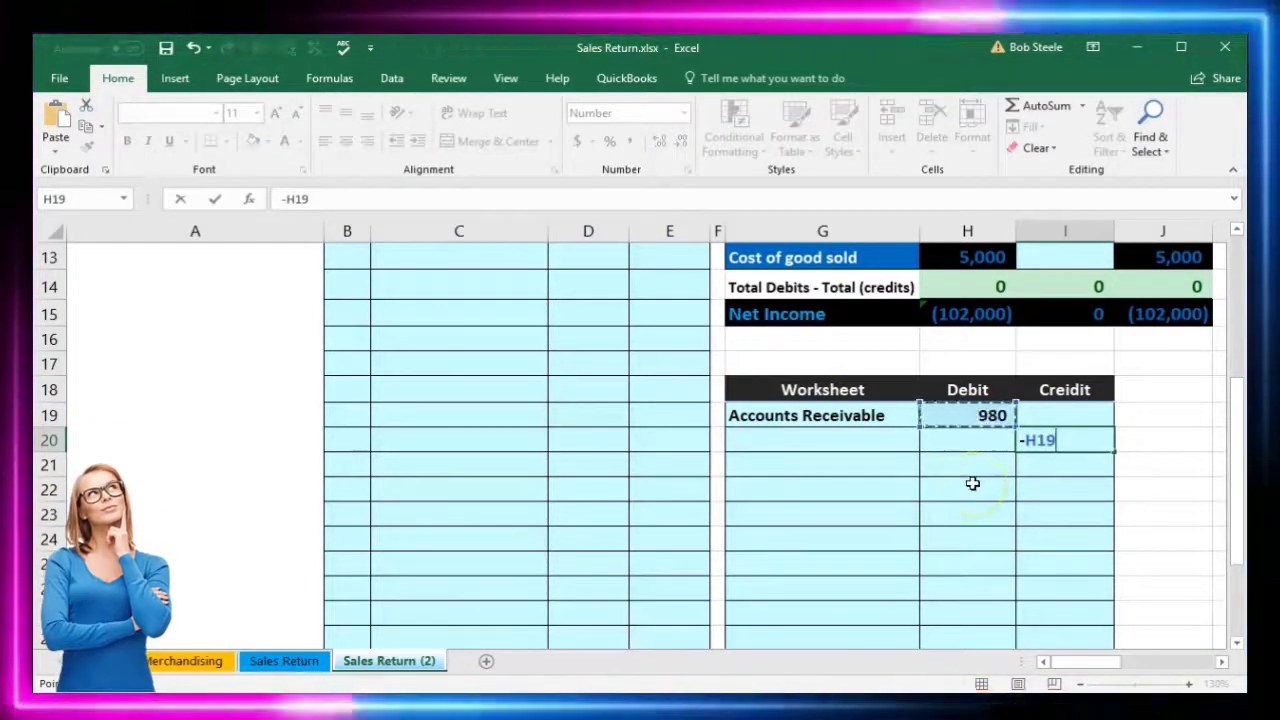
{"action": "key", "text": "Return"}
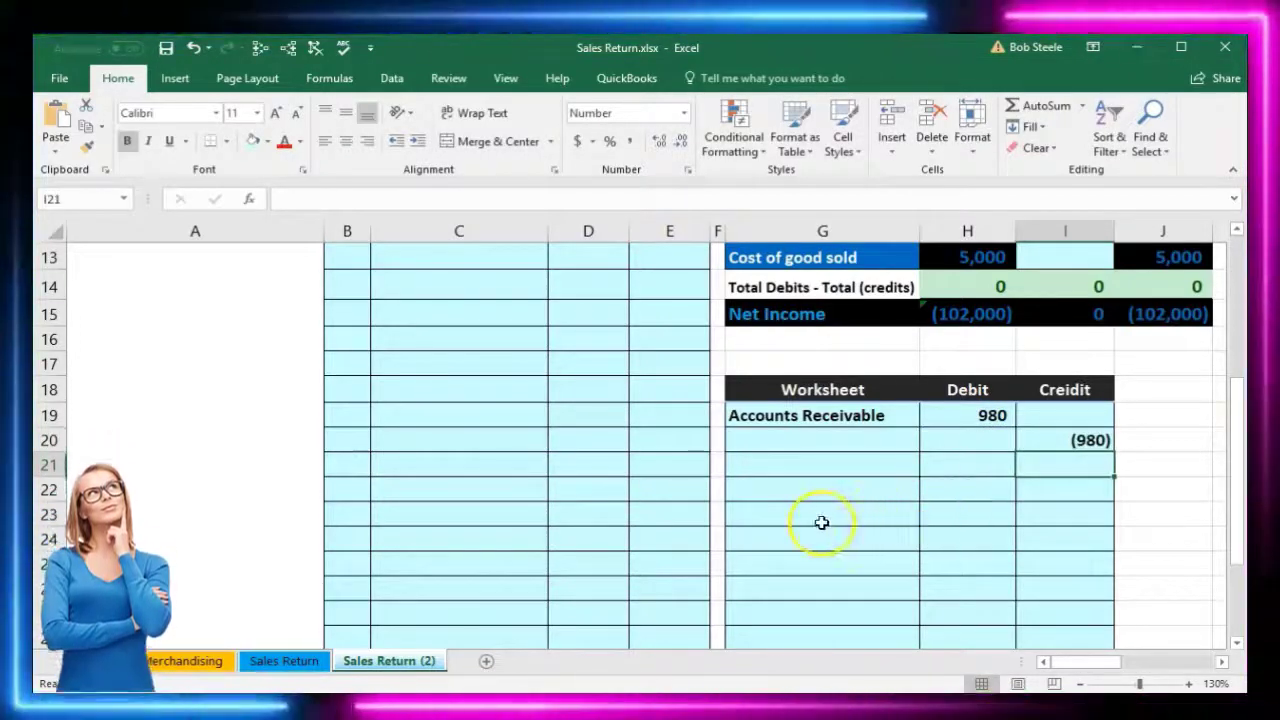
Step: Copy the Sales account name from the trial balance into cell G20 as values only and indent it
{"action": "scroll", "coordinate": [765, 533], "scroll_direction": "up", "scroll_amount": 4}
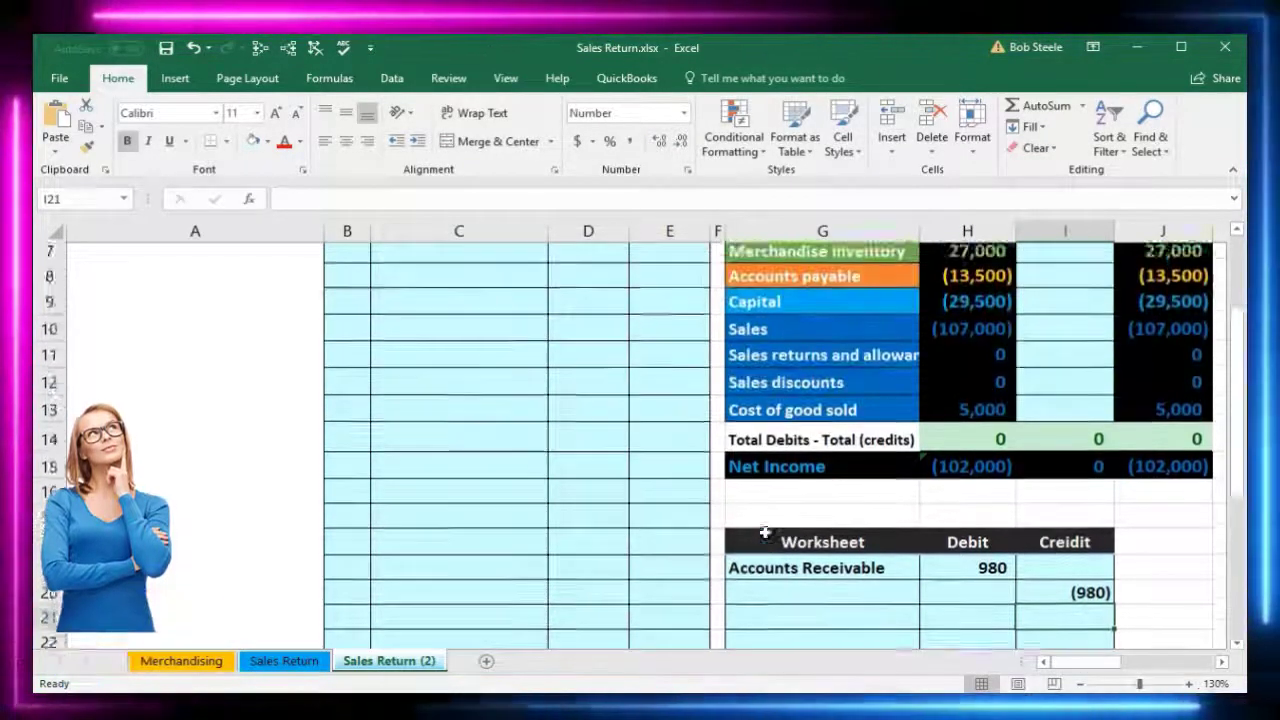
{"action": "left_click", "coordinate": [758, 434]}
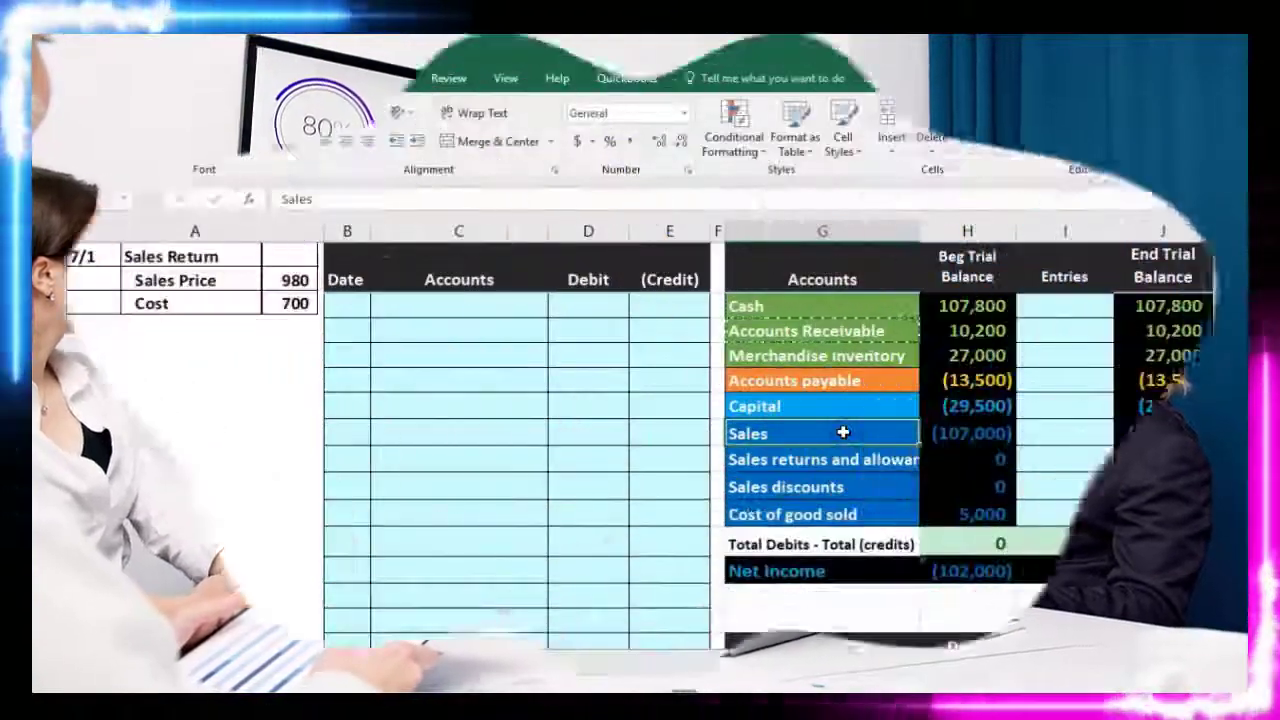
{"action": "right_click", "coordinate": [845, 433]}
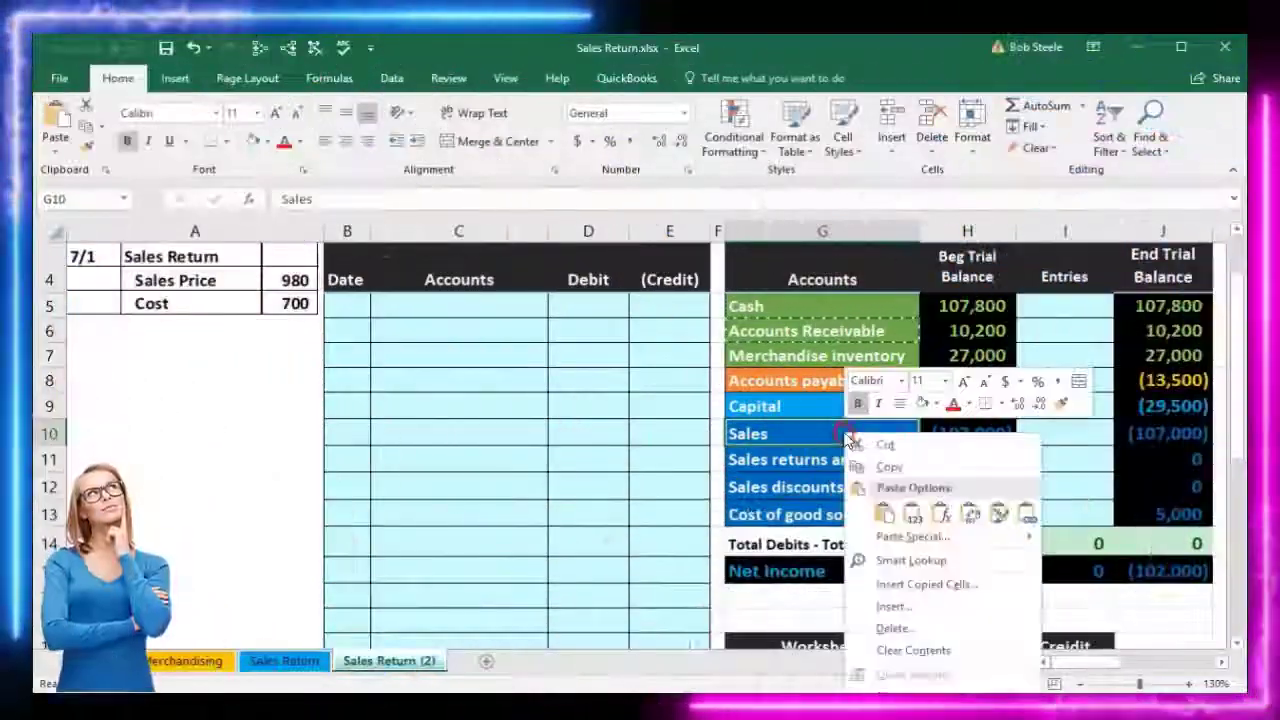
{"action": "left_click", "coordinate": [866, 464]}
{"action": "scroll", "coordinate": [866, 459], "scroll_direction": "down", "scroll_amount": 2}
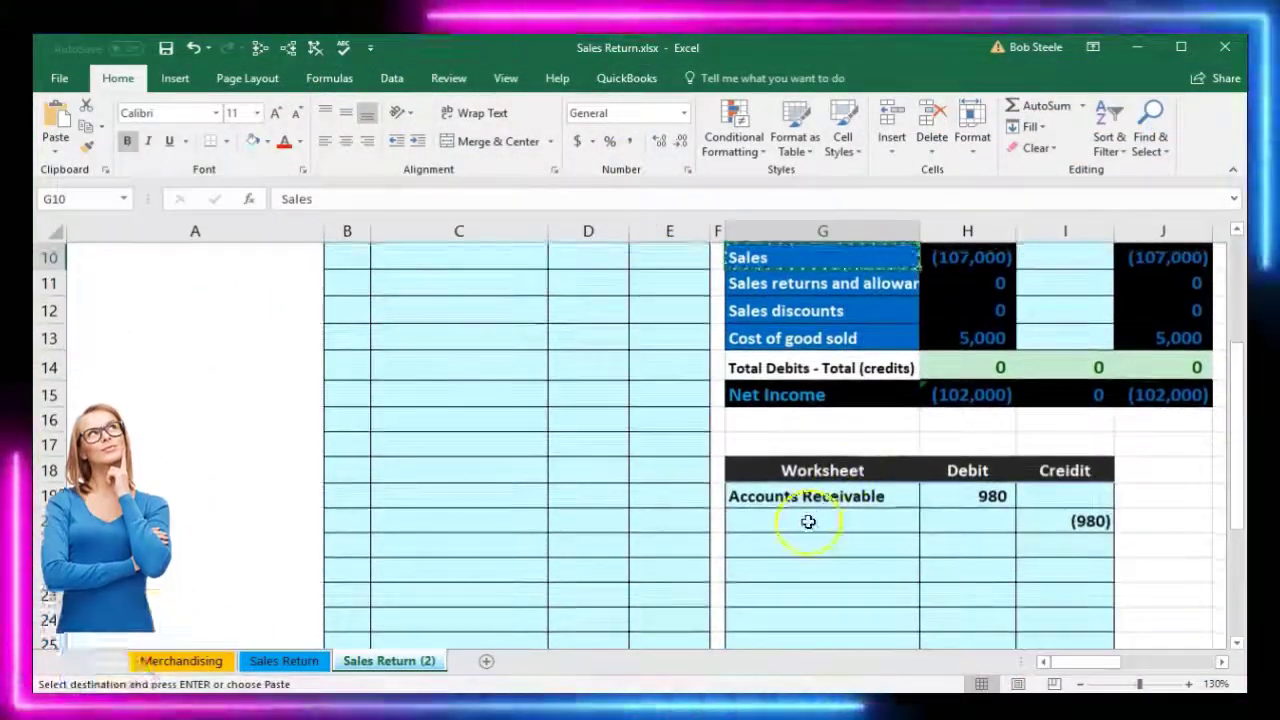
{"action": "left_click", "coordinate": [808, 520]}
{"action": "right_click", "coordinate": [808, 521]}
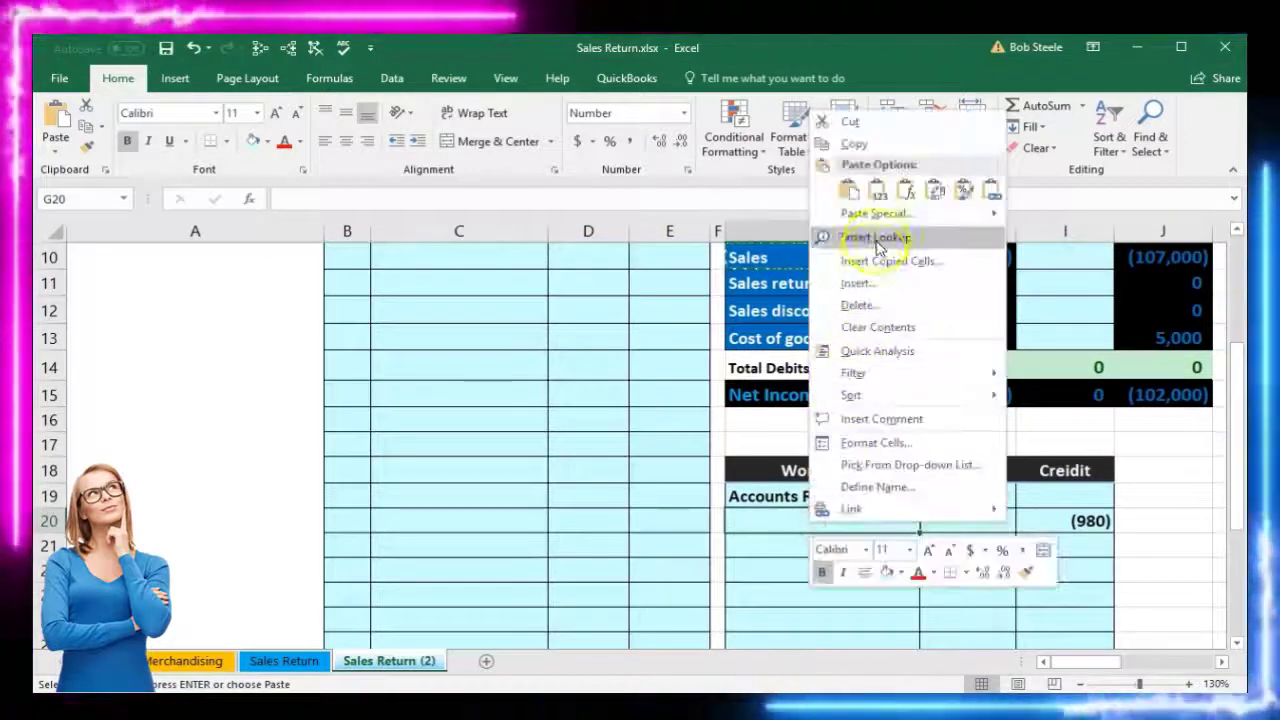
{"action": "left_click", "coordinate": [878, 190]}
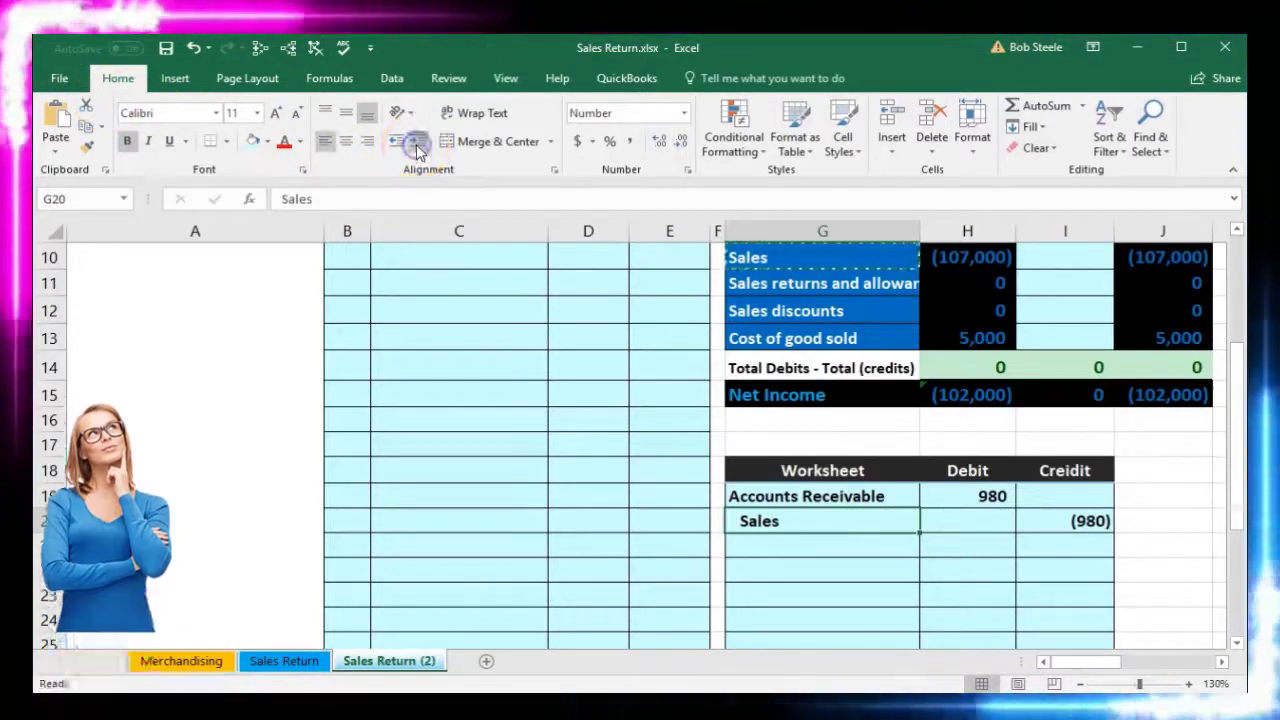
{"action": "left_click", "coordinate": [765, 555]}
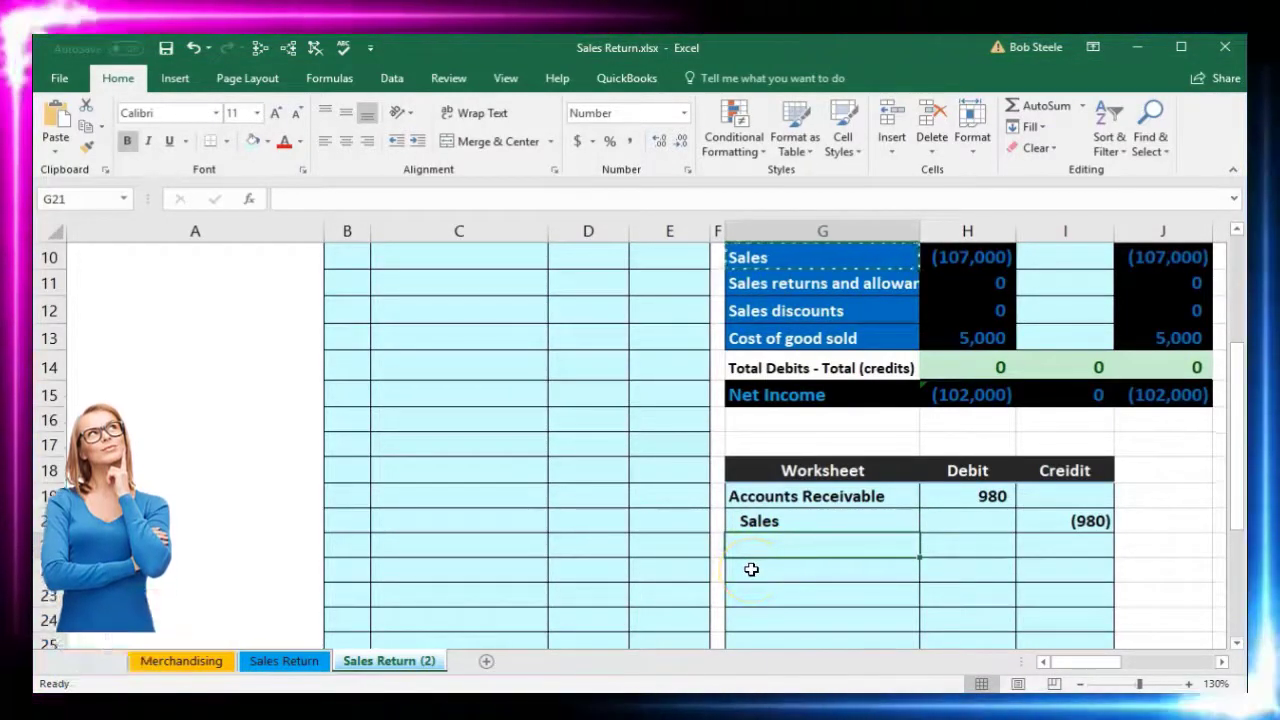
Step: Copy the Merchandise inventory account name from the trial balance into cell G23 of the Worksheet table as values only
{"action": "scroll", "coordinate": [745, 566], "scroll_direction": "up", "scroll_amount": 3}
{"action": "left_click", "coordinate": [778, 462]}
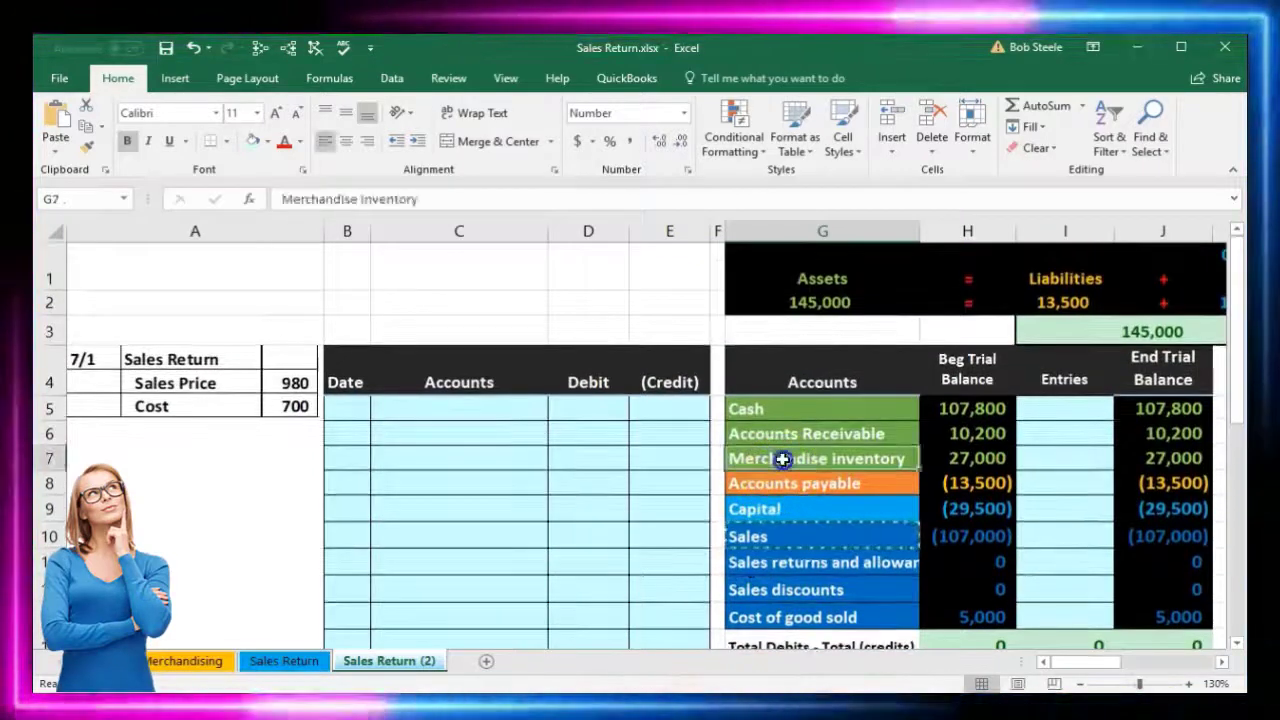
{"action": "left_click", "coordinate": [942, 455]}
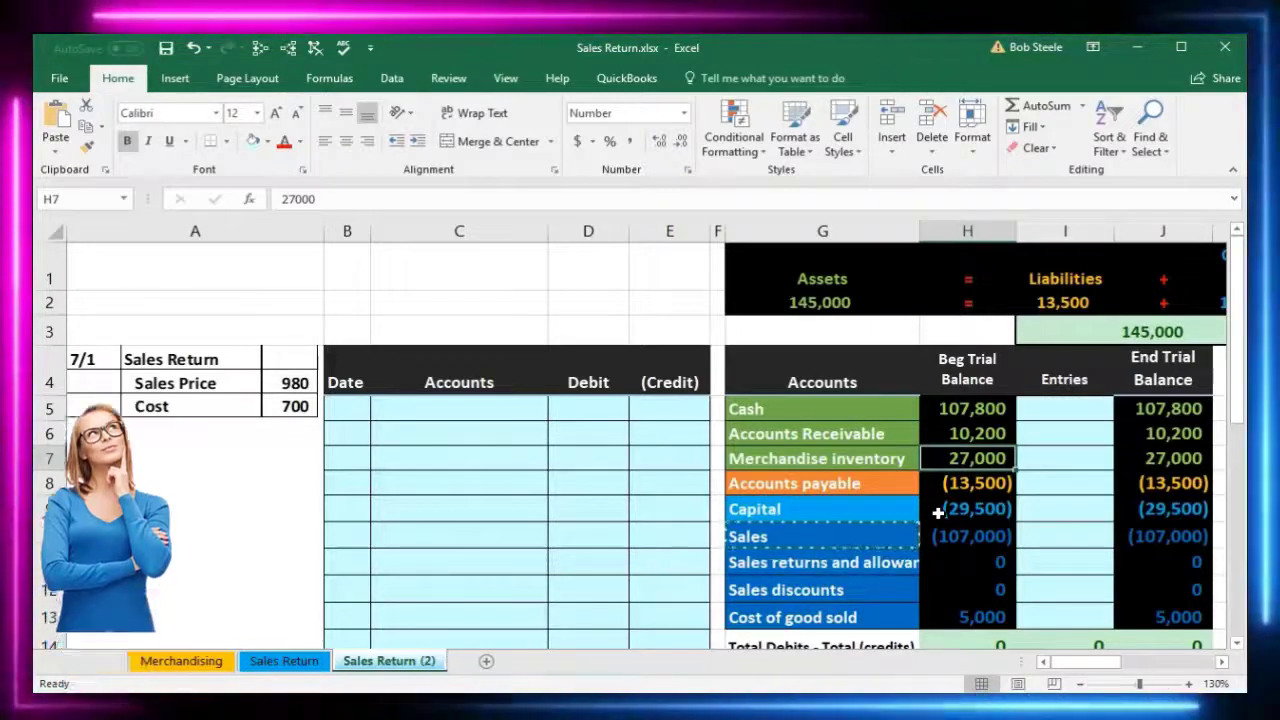
{"action": "left_click", "coordinate": [874, 457]}
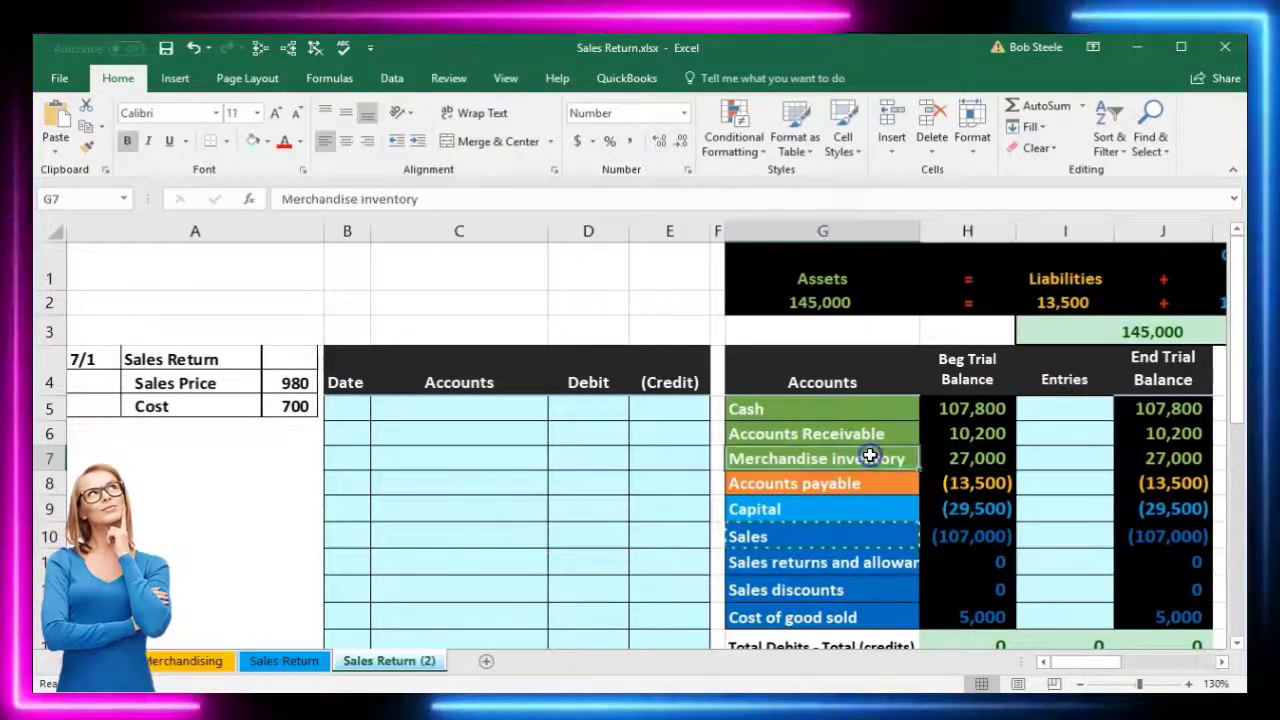
{"action": "right_click", "coordinate": [870, 457]}
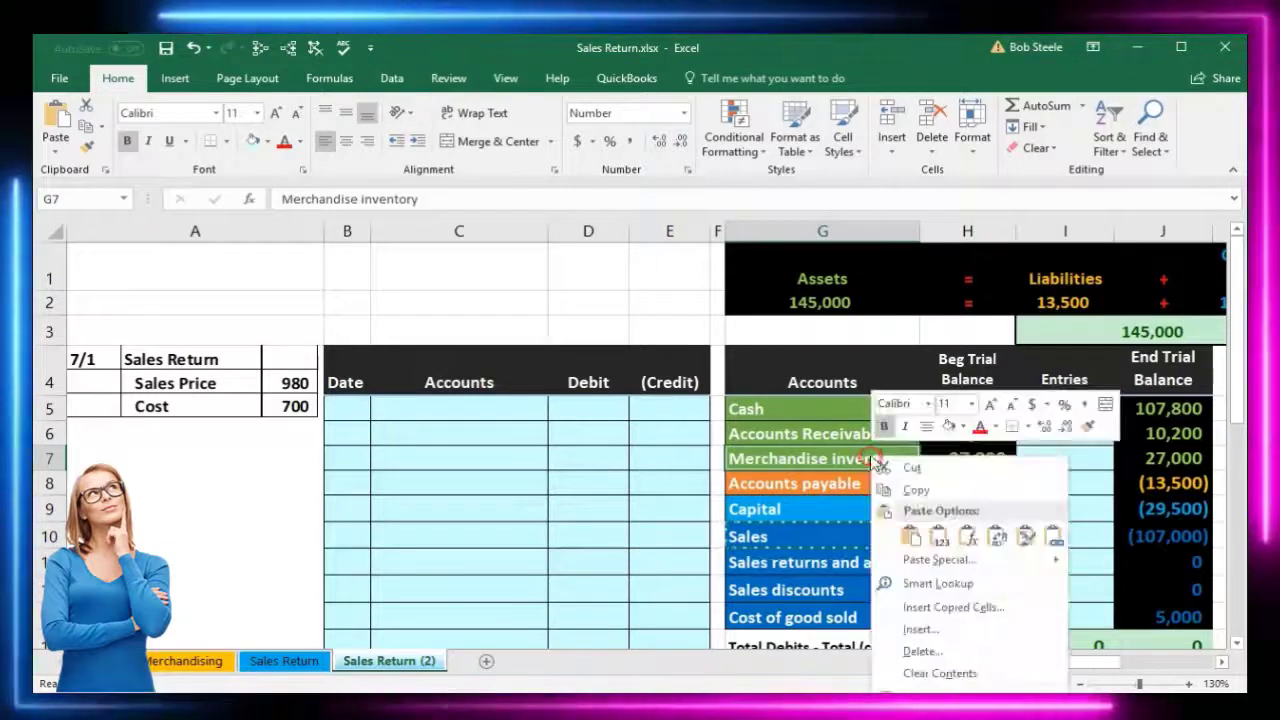
{"action": "key", "text": "Escape"}
{"action": "scroll", "coordinate": [889, 489], "scroll_direction": "down", "scroll_amount": 2}
{"action": "scroll", "coordinate": [892, 491], "scroll_direction": "down", "scroll_amount": 1}
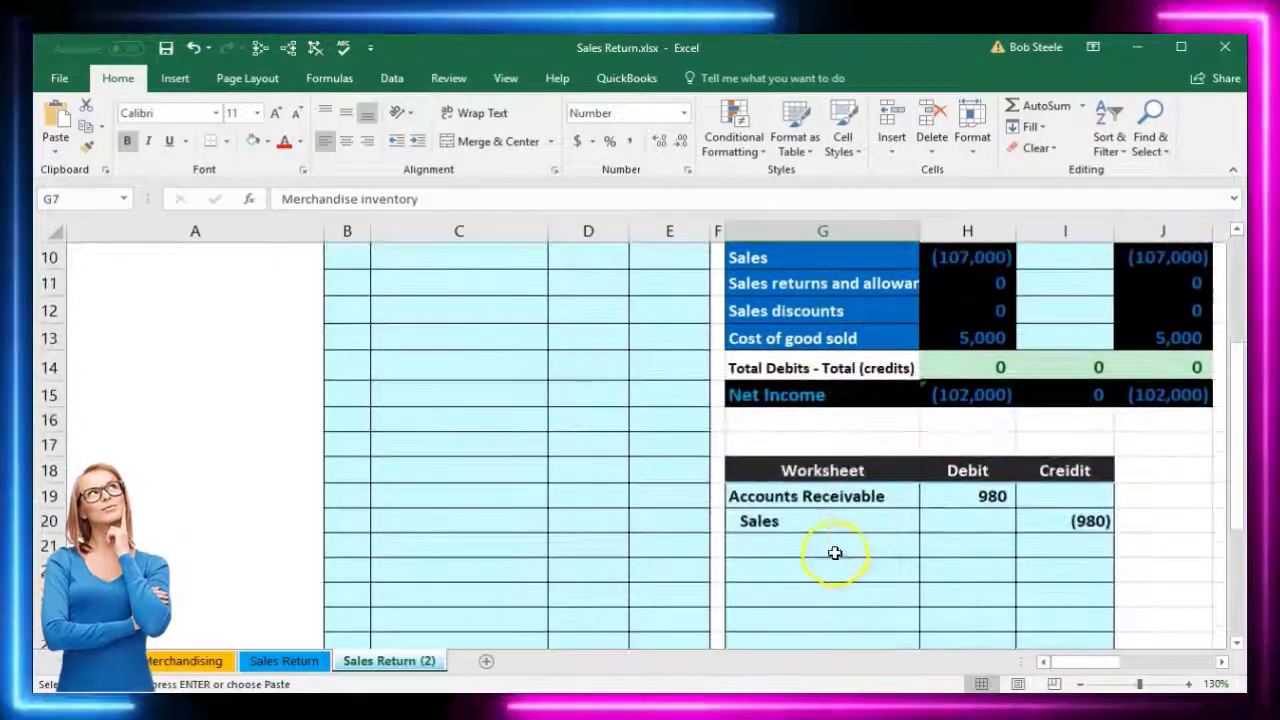
{"action": "left_click", "coordinate": [828, 565]}
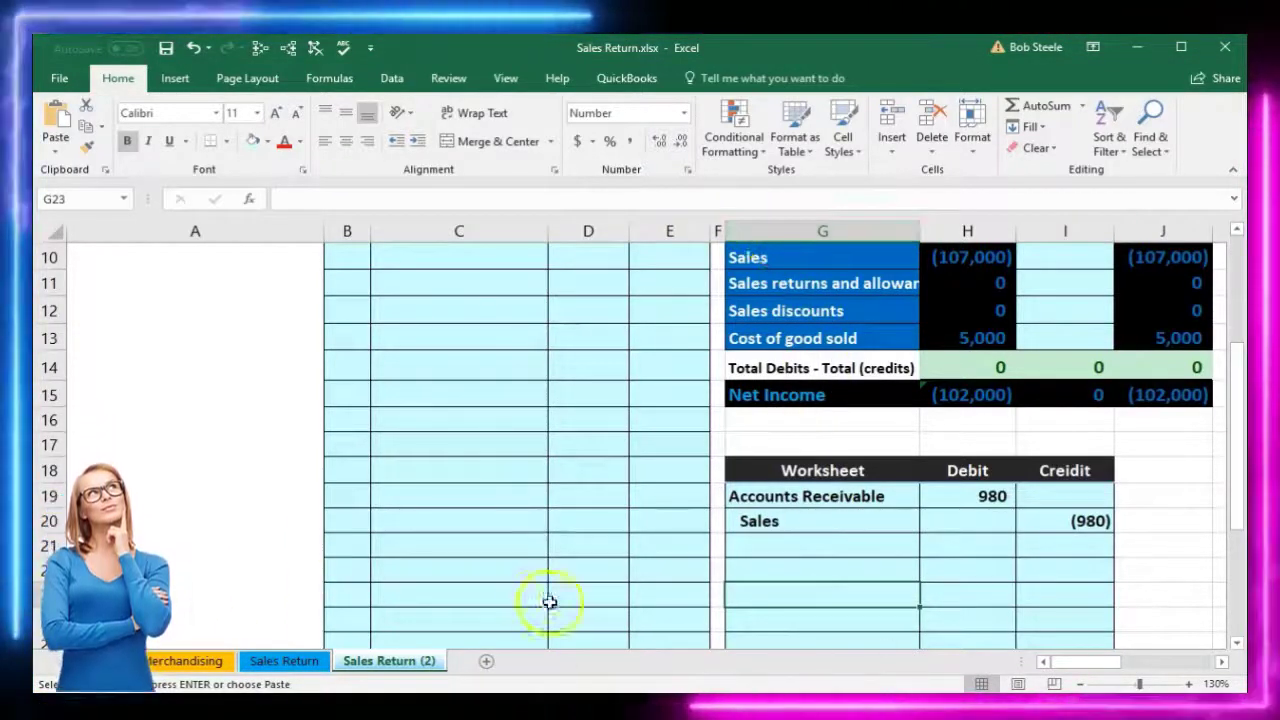
{"action": "right_click", "coordinate": [760, 598]}
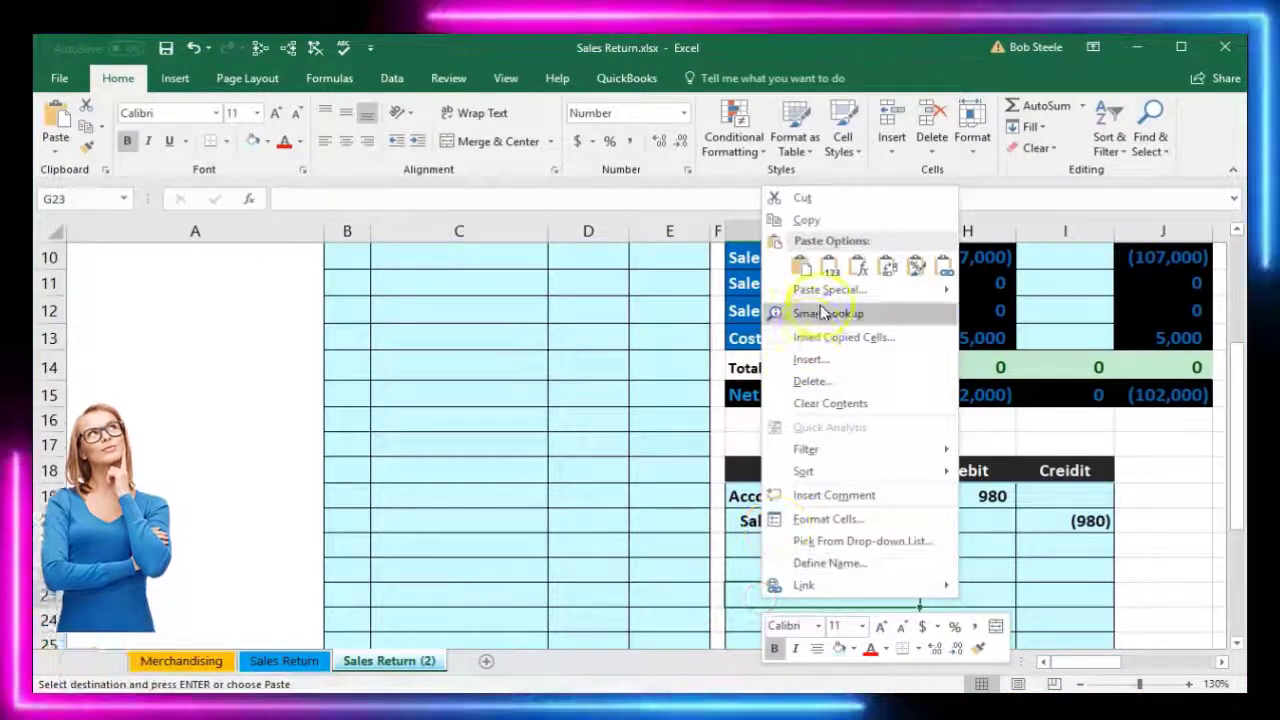
{"action": "left_click", "coordinate": [827, 270]}
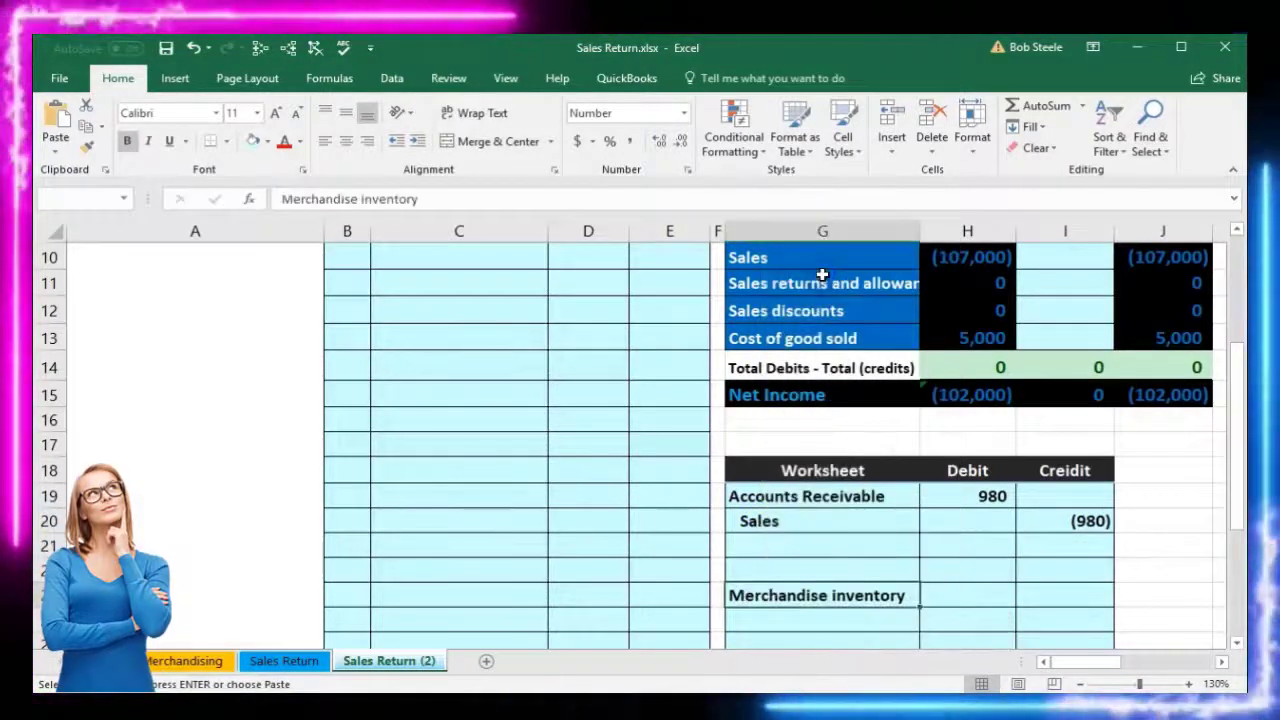
Step: Enter the cost as a credit of -700 for Merchandise inventory in the Worksheet table and indent that account name
{"action": "left_click", "coordinate": [1055, 598]}
{"action": "scroll", "coordinate": [597, 528], "scroll_direction": "up", "scroll_amount": 3}
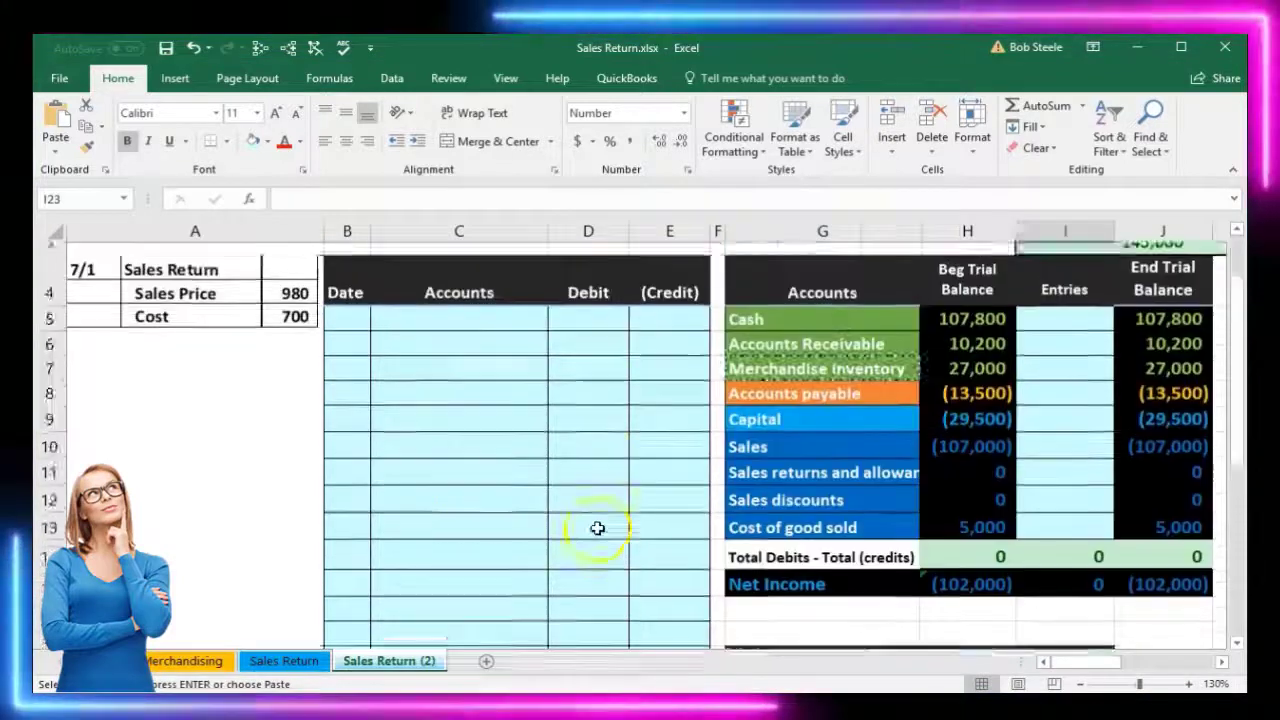
{"action": "scroll", "coordinate": [771, 491], "scroll_direction": "down", "scroll_amount": 3}
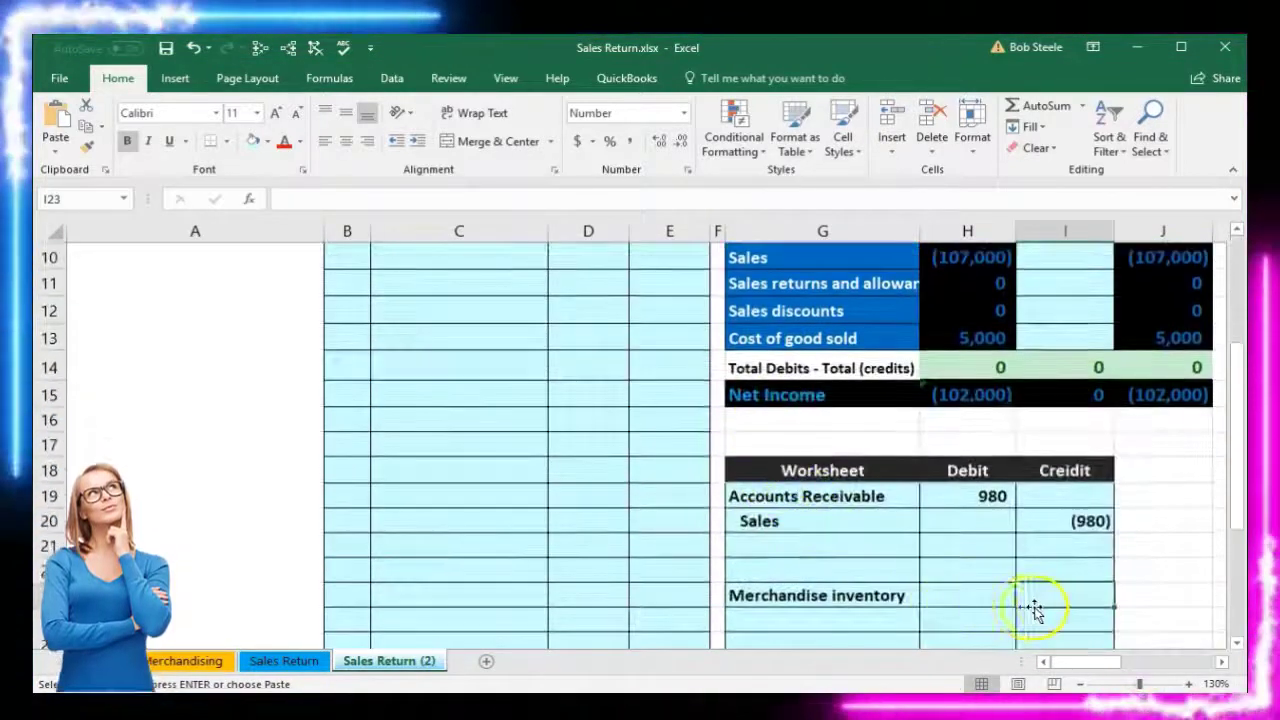
{"action": "type", "text": "-700"}
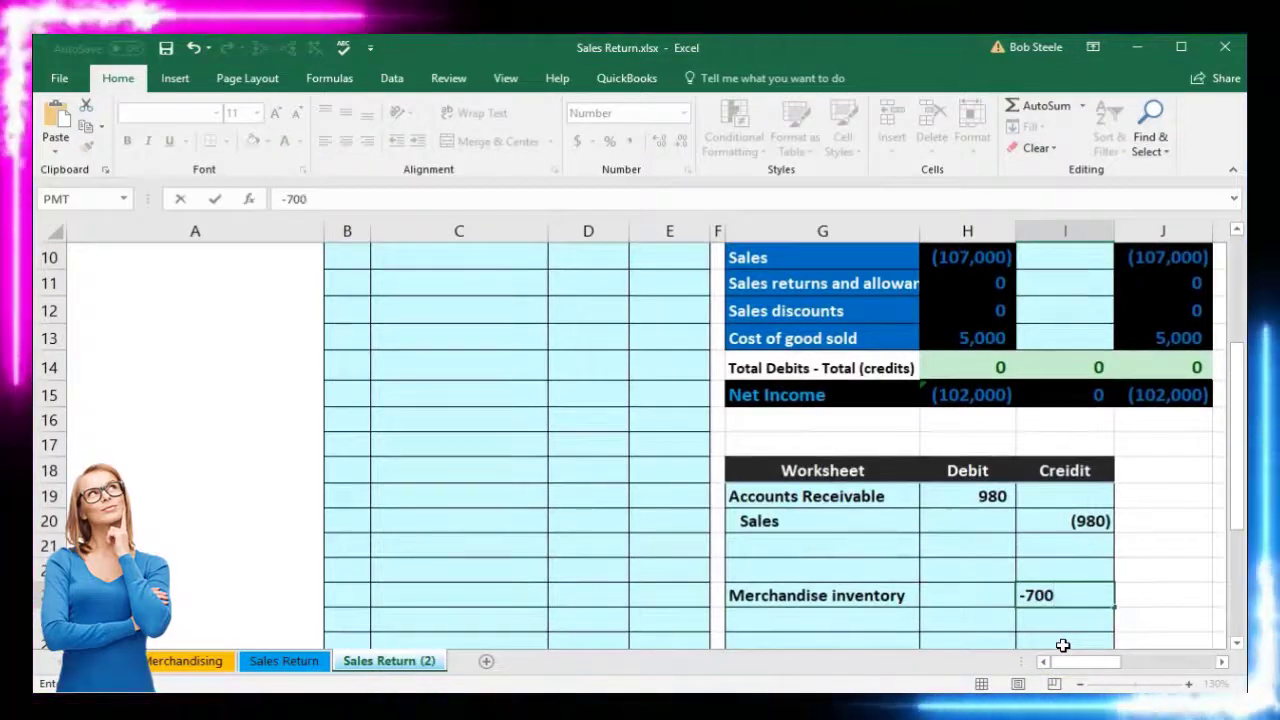
{"action": "key", "text": "Return"}
{"action": "left_click", "coordinate": [857, 595]}
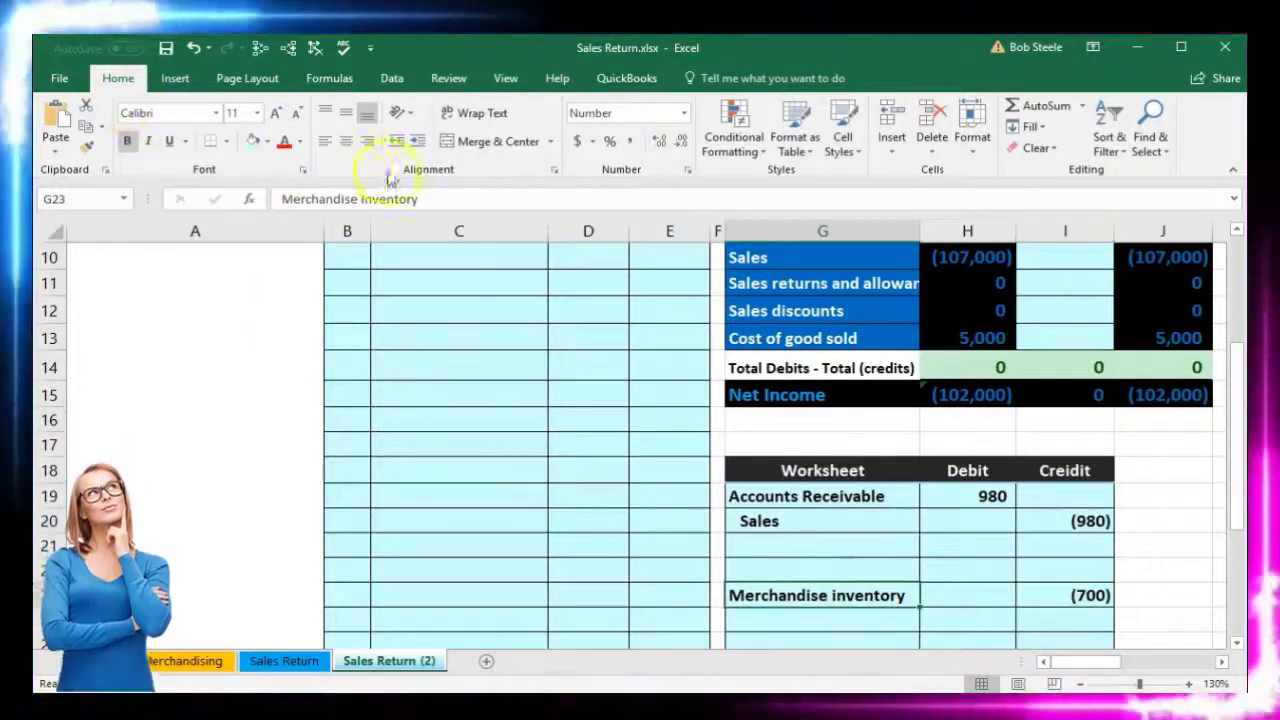
{"action": "left_click", "coordinate": [418, 141]}
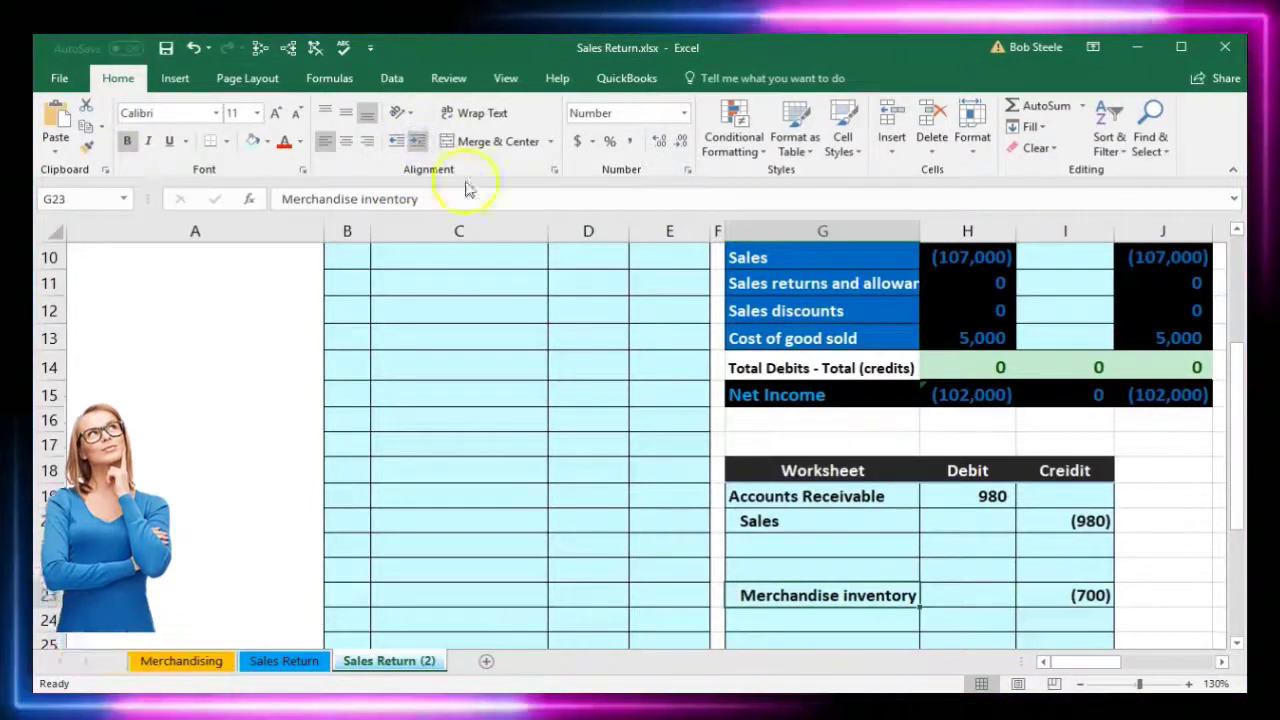
Step: Enter the debit in cell H22, above the Merchandise inventory row, as the negative of its credit, -I23
{"action": "left_click", "coordinate": [955, 564]}
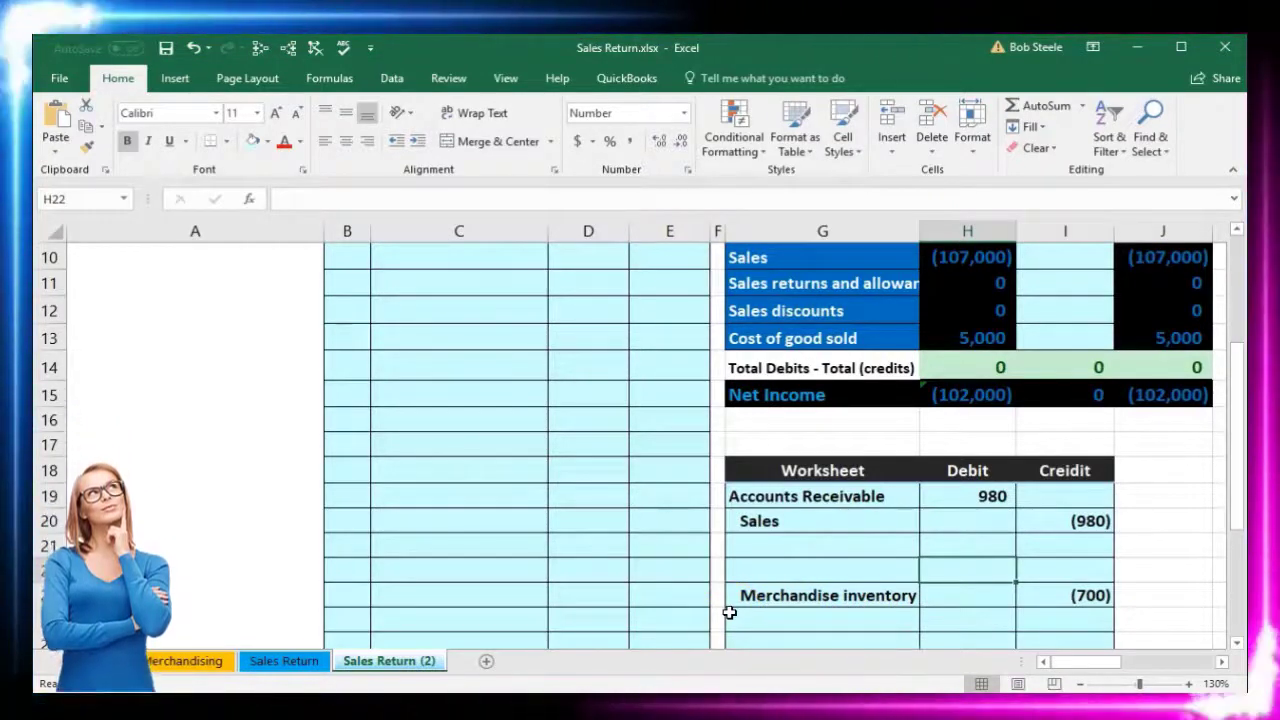
{"action": "type", "text": "-"}
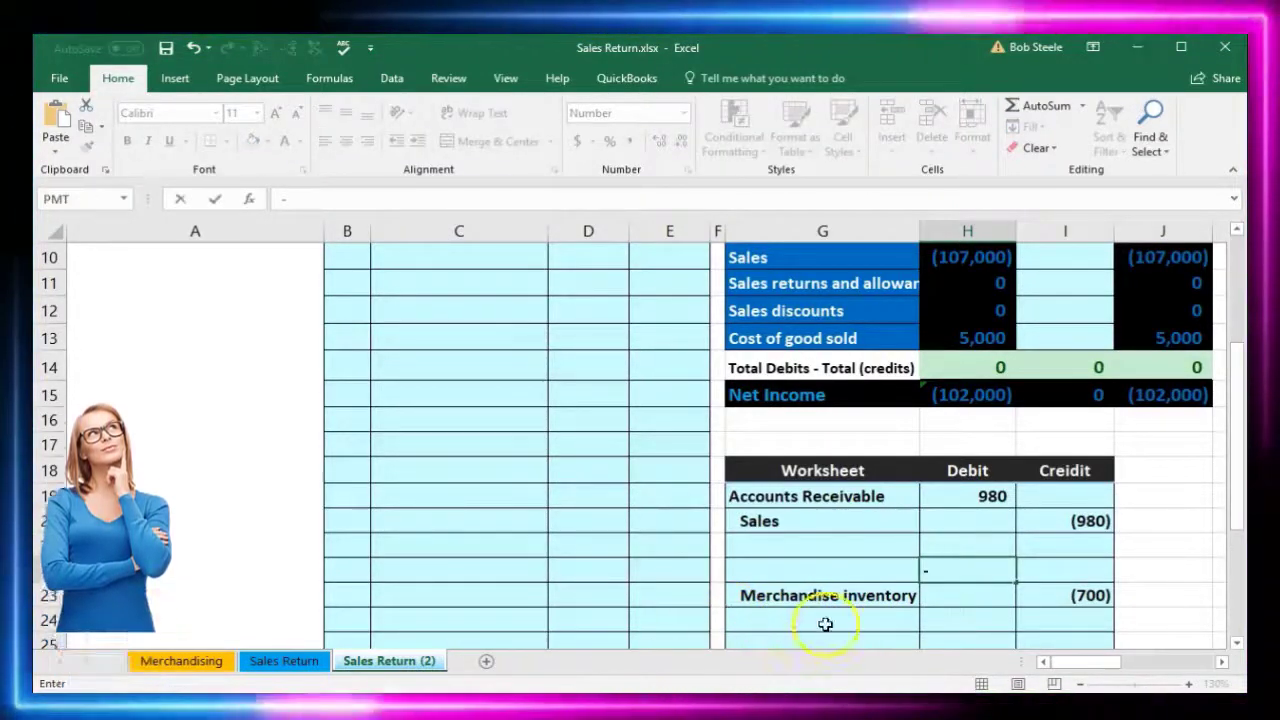
{"action": "left_click", "coordinate": [1037, 598]}
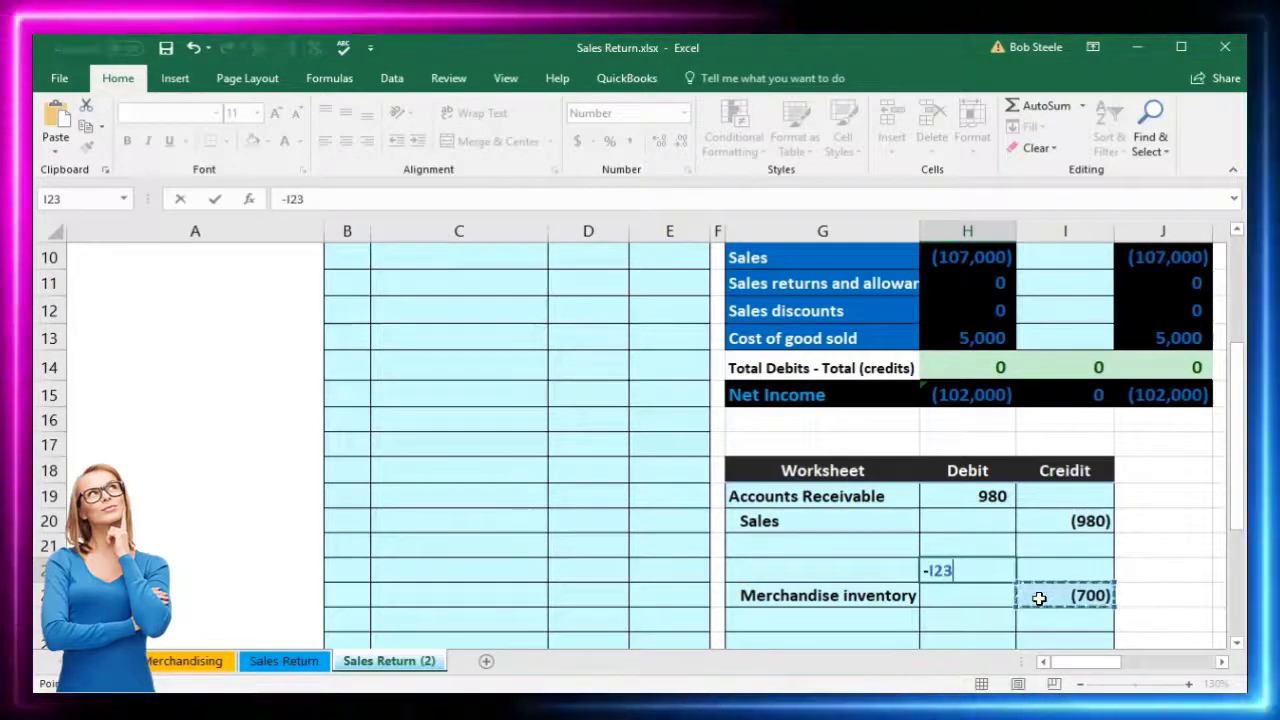
{"action": "key", "text": "Return"}
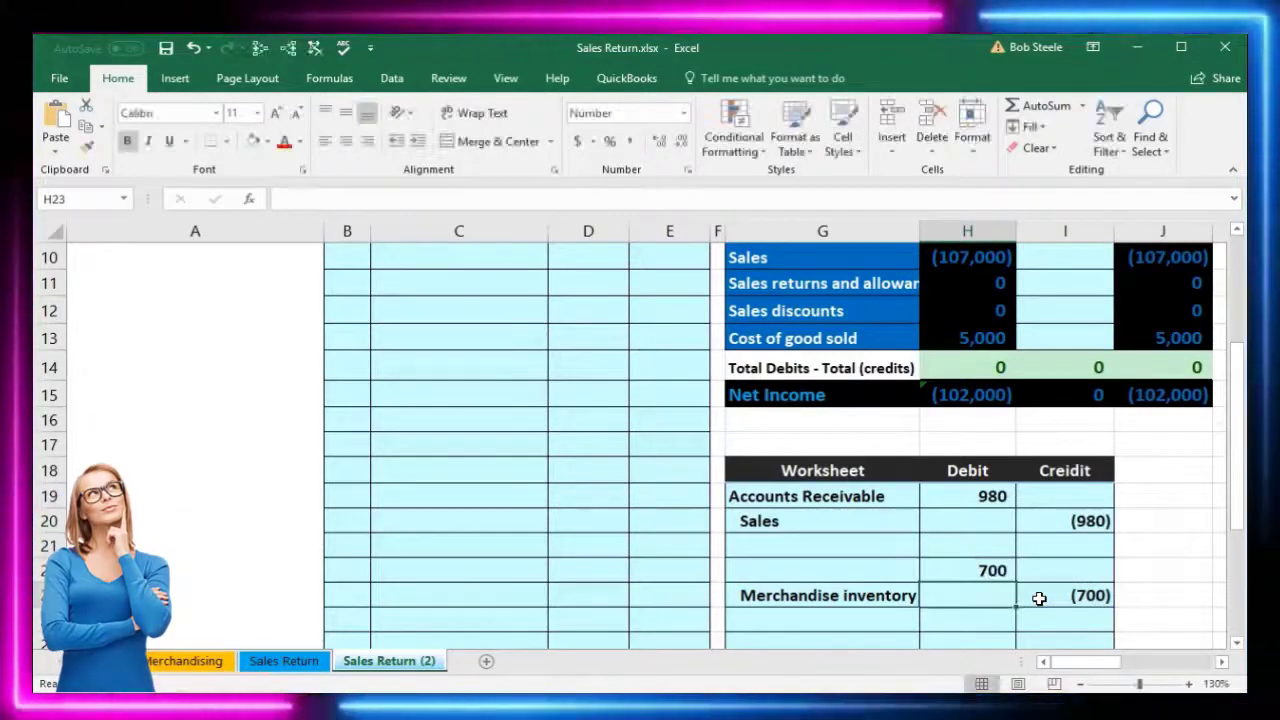
Step: Copy the Cost of good sold account name from the trial balance into cell G22, beside the 700 debit, as values only
{"action": "left_click", "coordinate": [821, 568]}
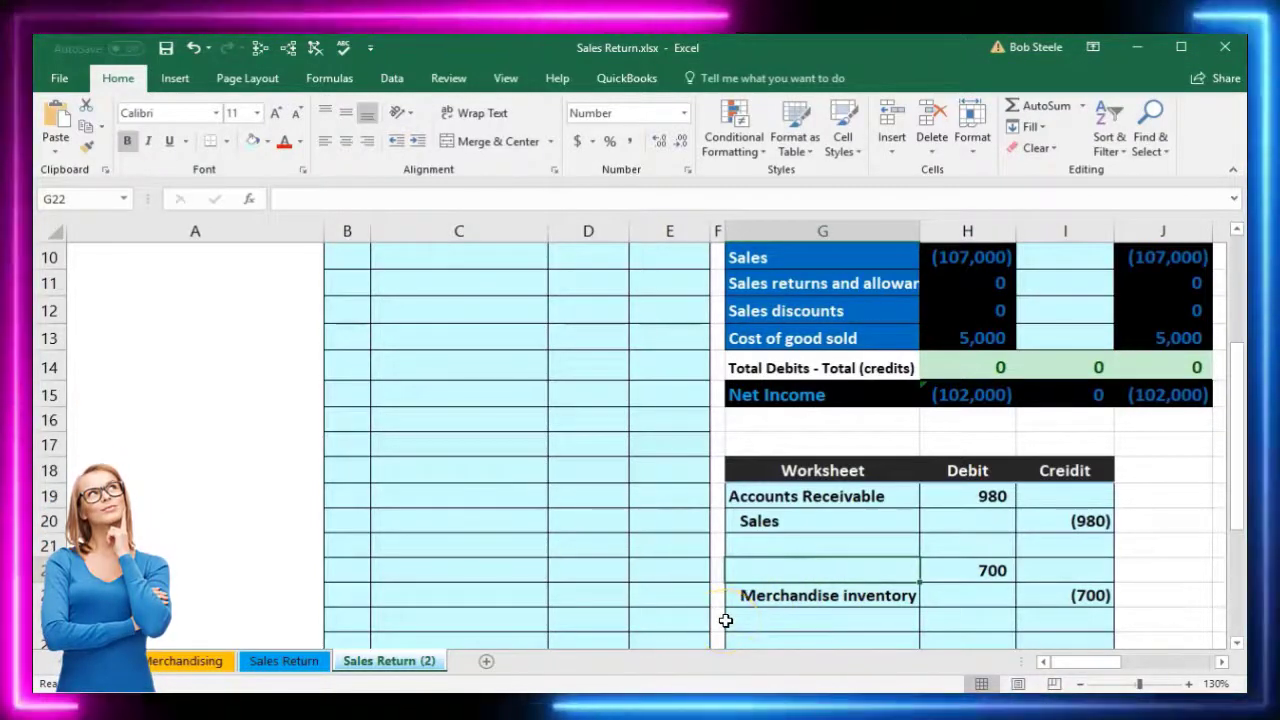
{"action": "scroll", "coordinate": [726, 617], "scroll_direction": "up", "scroll_amount": 1}
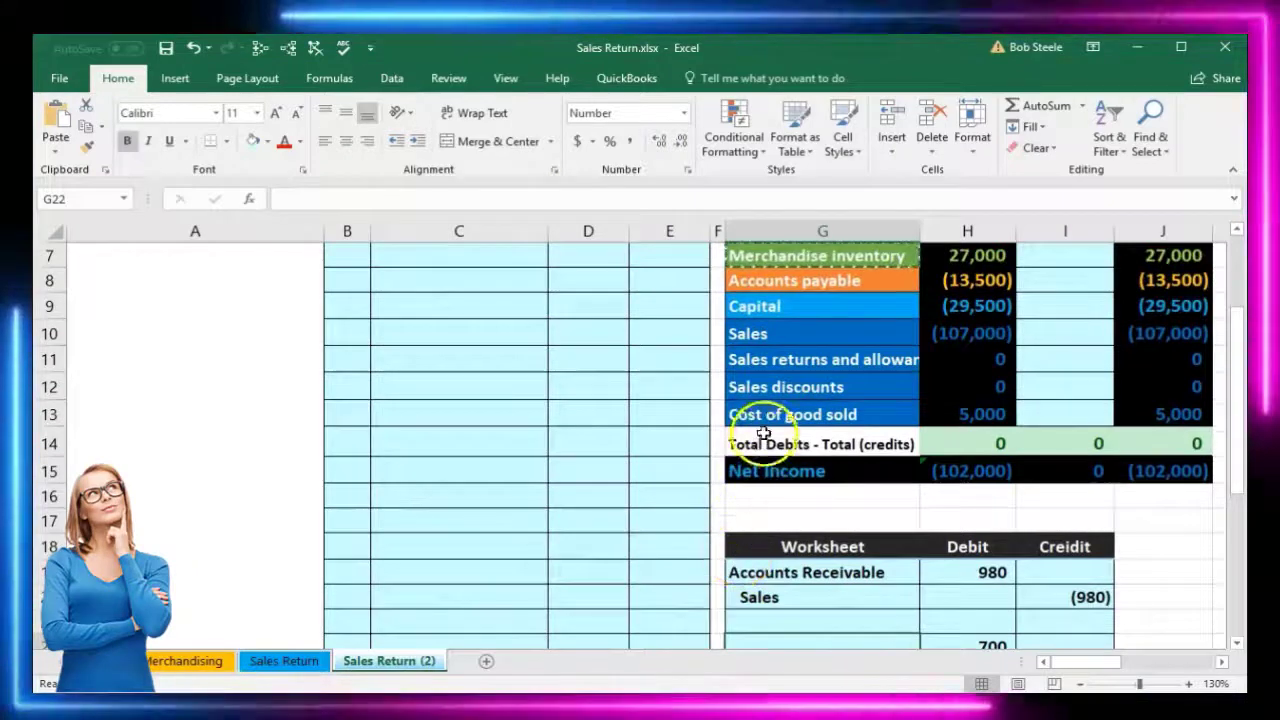
{"action": "left_click", "coordinate": [760, 415]}
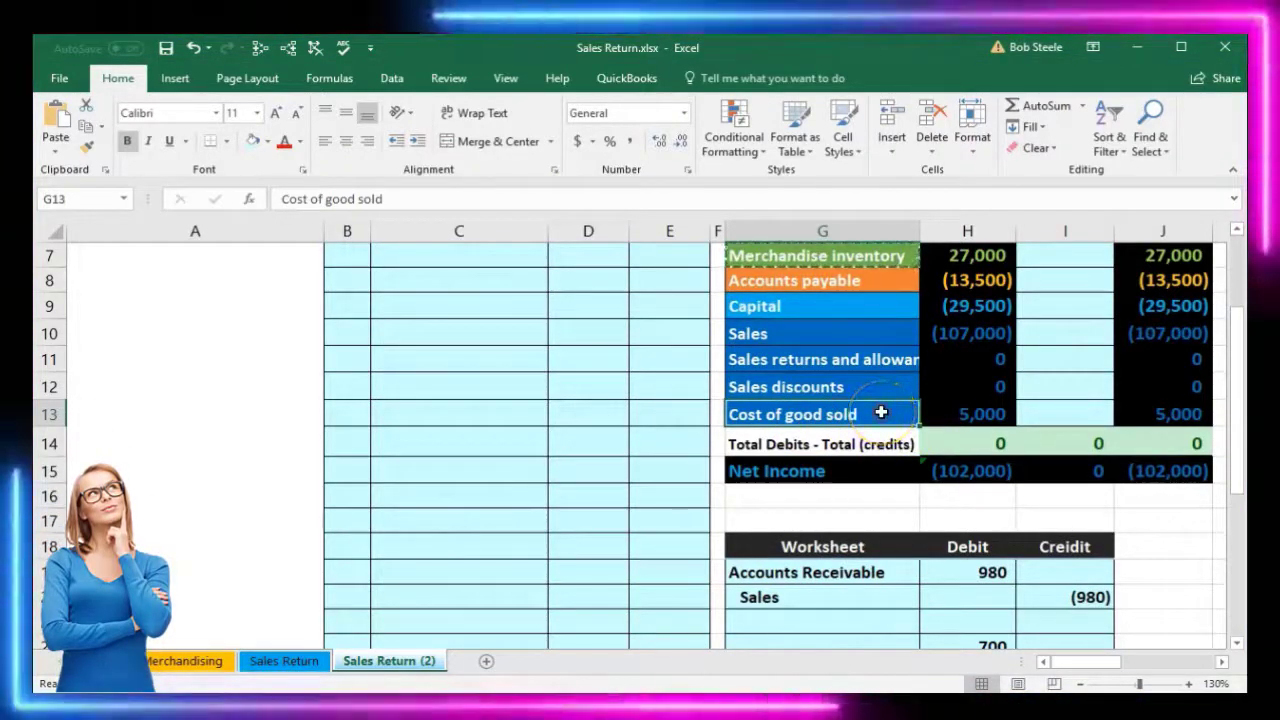
{"action": "right_click", "coordinate": [881, 413]}
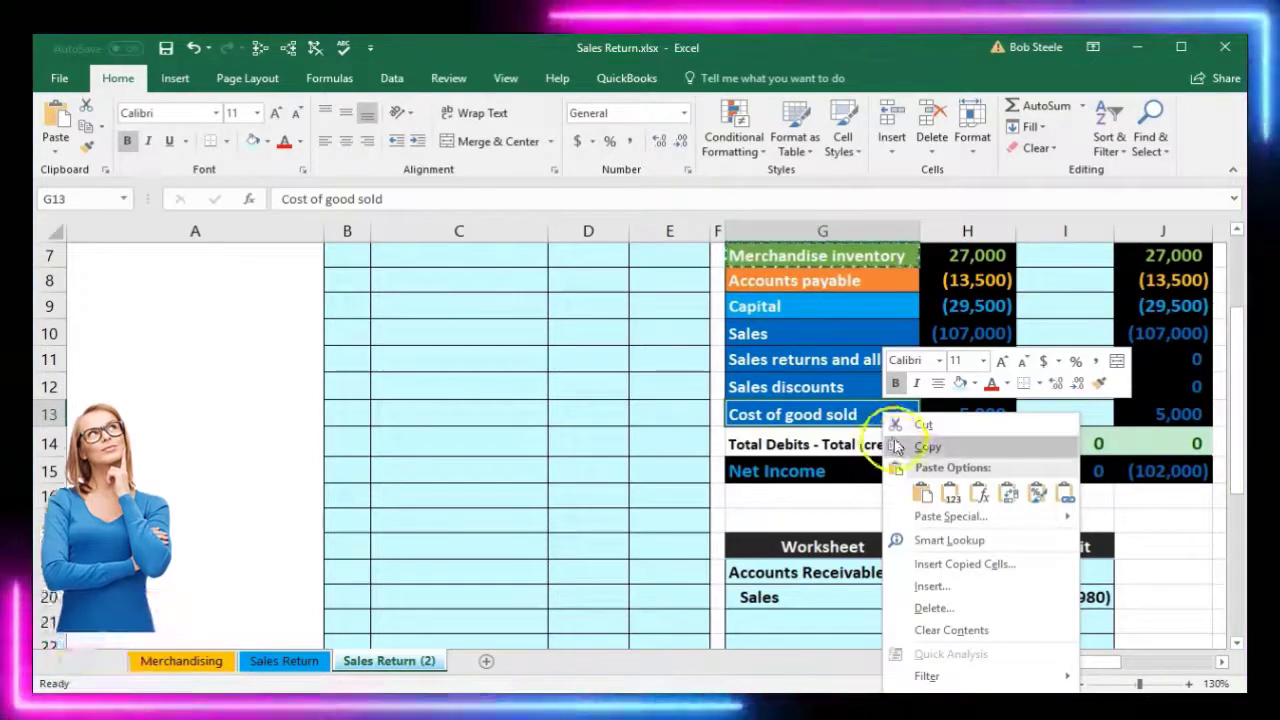
{"action": "left_click", "coordinate": [895, 446]}
{"action": "scroll", "coordinate": [894, 449], "scroll_direction": "down", "scroll_amount": 2}
{"action": "left_click", "coordinate": [798, 488]}
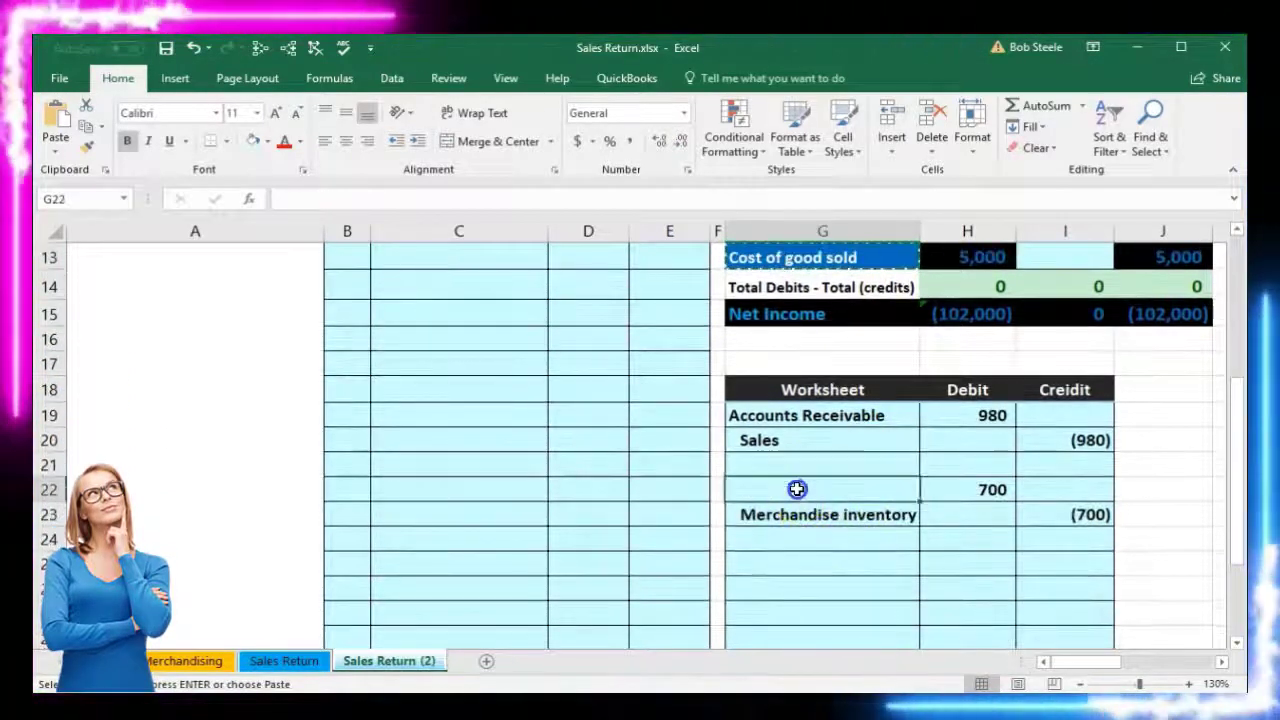
{"action": "right_click", "coordinate": [797, 488]}
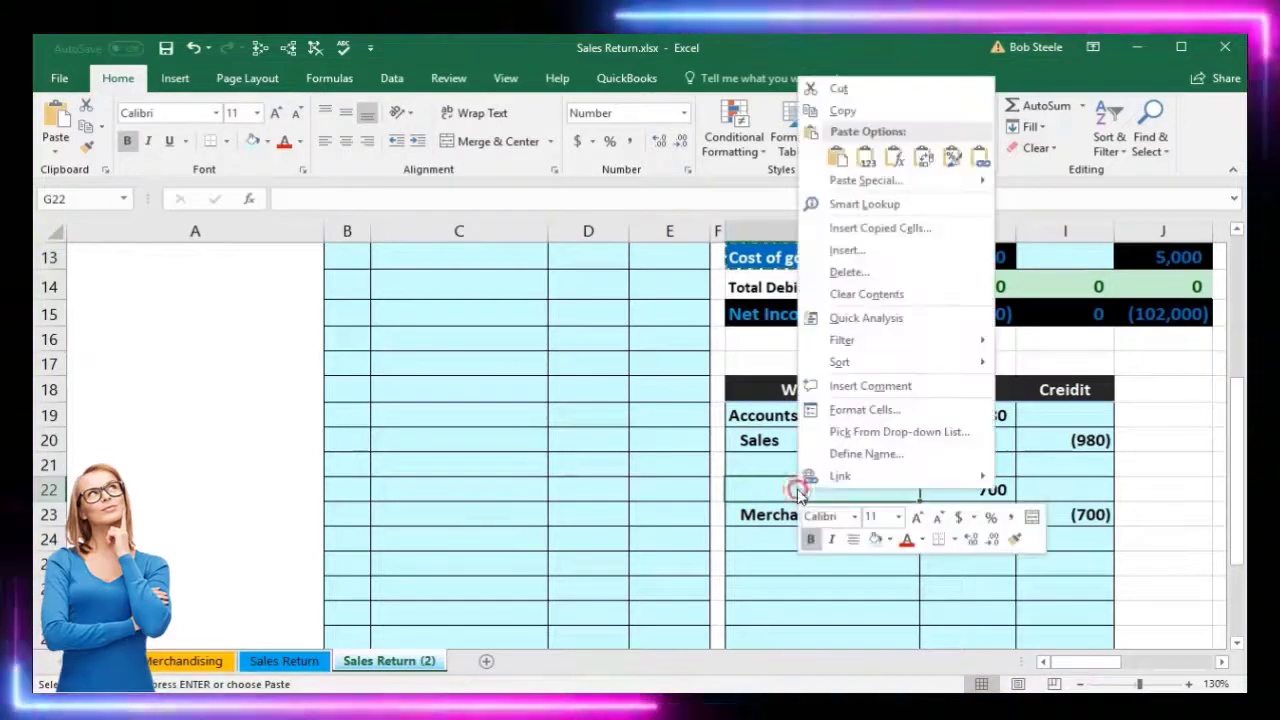
{"action": "left_click", "coordinate": [866, 157]}
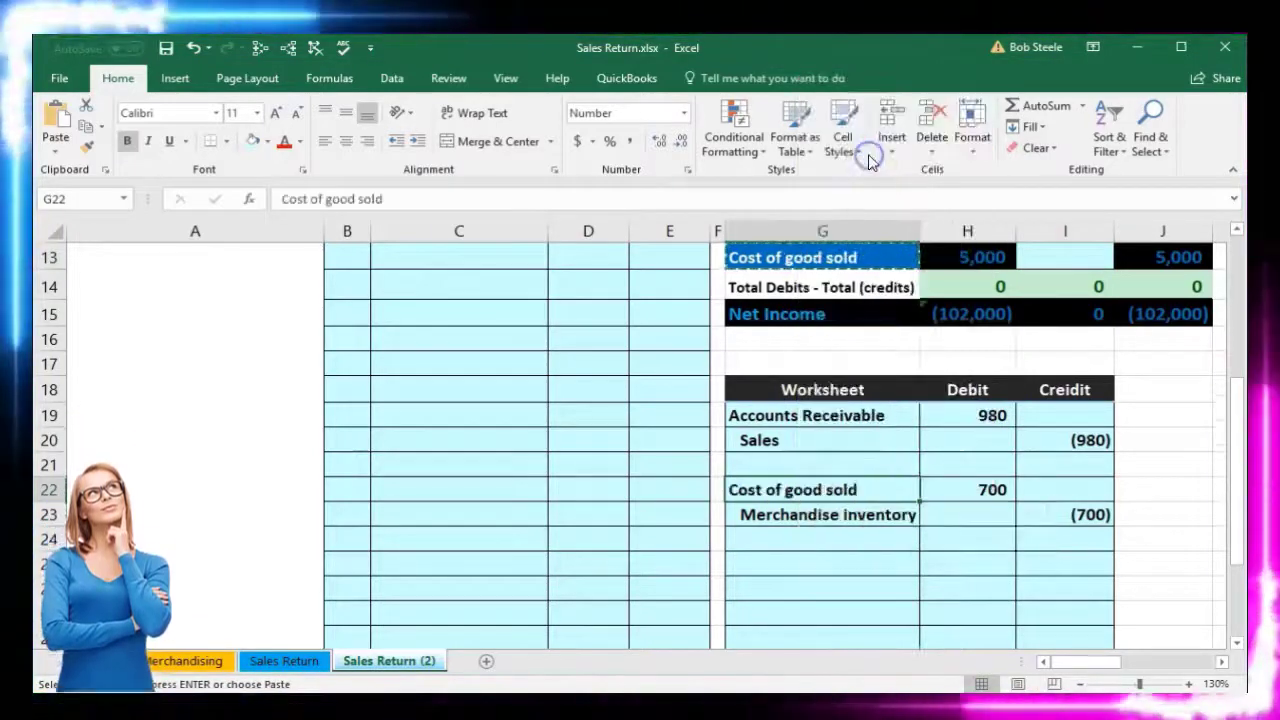
{"action": "left_click", "coordinate": [798, 562]}
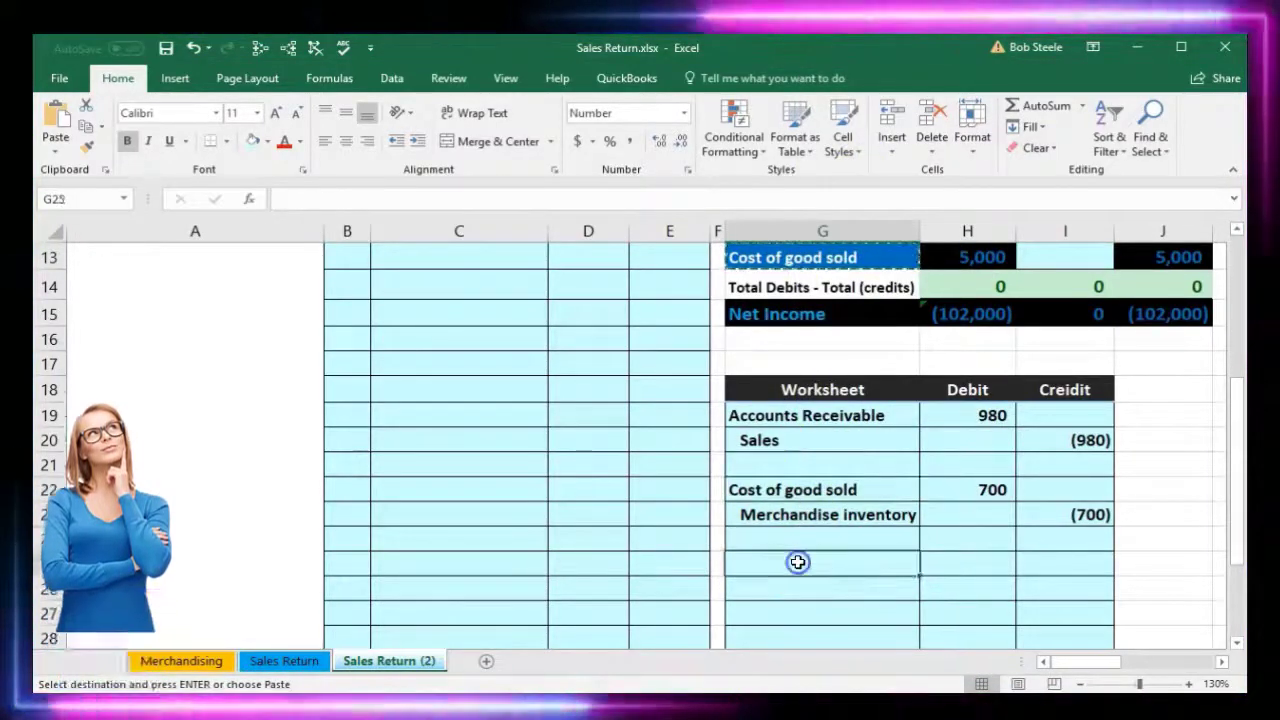
Step: Review the reconstructed sale and cost entries in the Worksheet table against the blank journal entry rows
{"action": "left_click_drag", "start_coordinate": [777, 410], "coordinate": [1049, 500]}
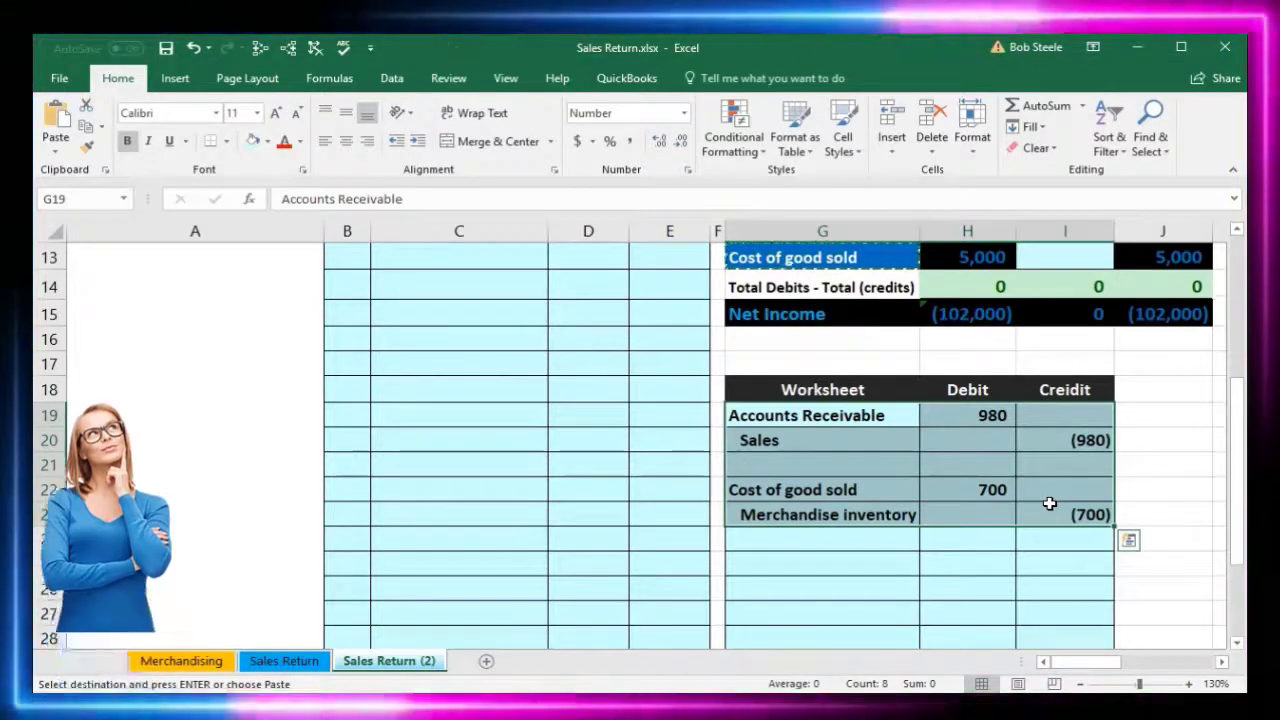
{"action": "left_click", "coordinate": [903, 490]}
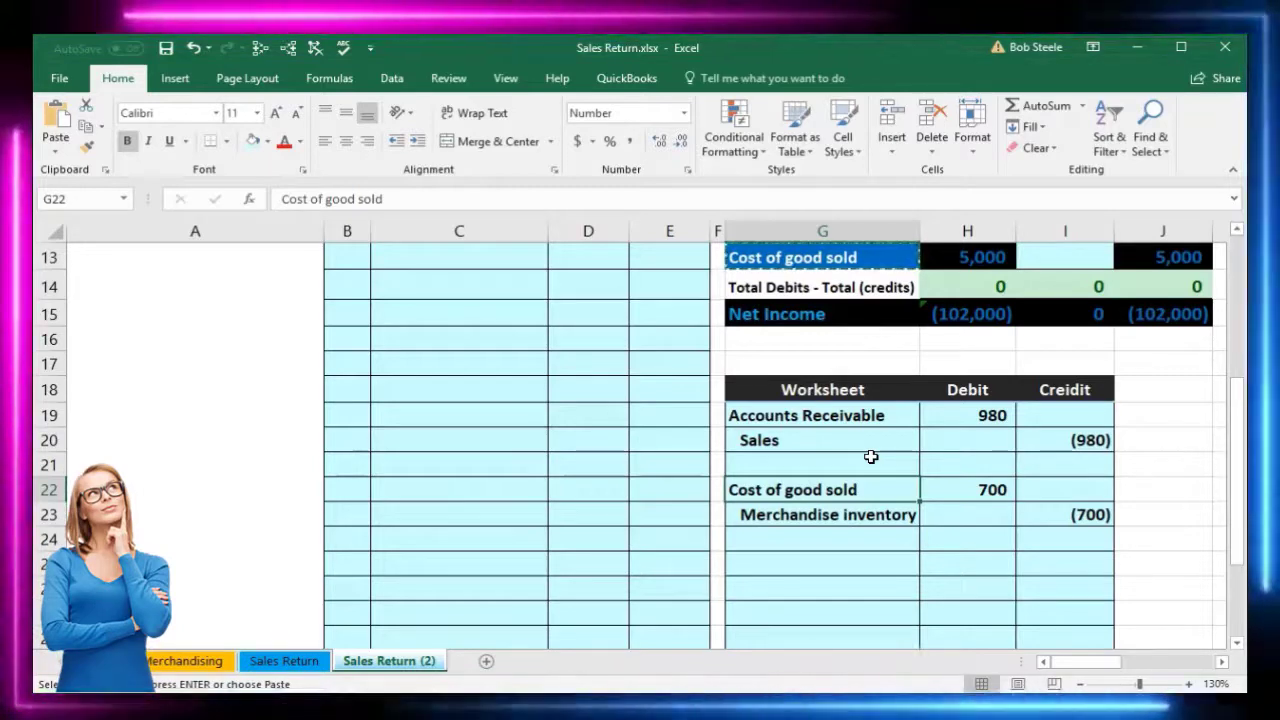
{"action": "scroll", "coordinate": [537, 517], "scroll_direction": "up", "scroll_amount": 3}
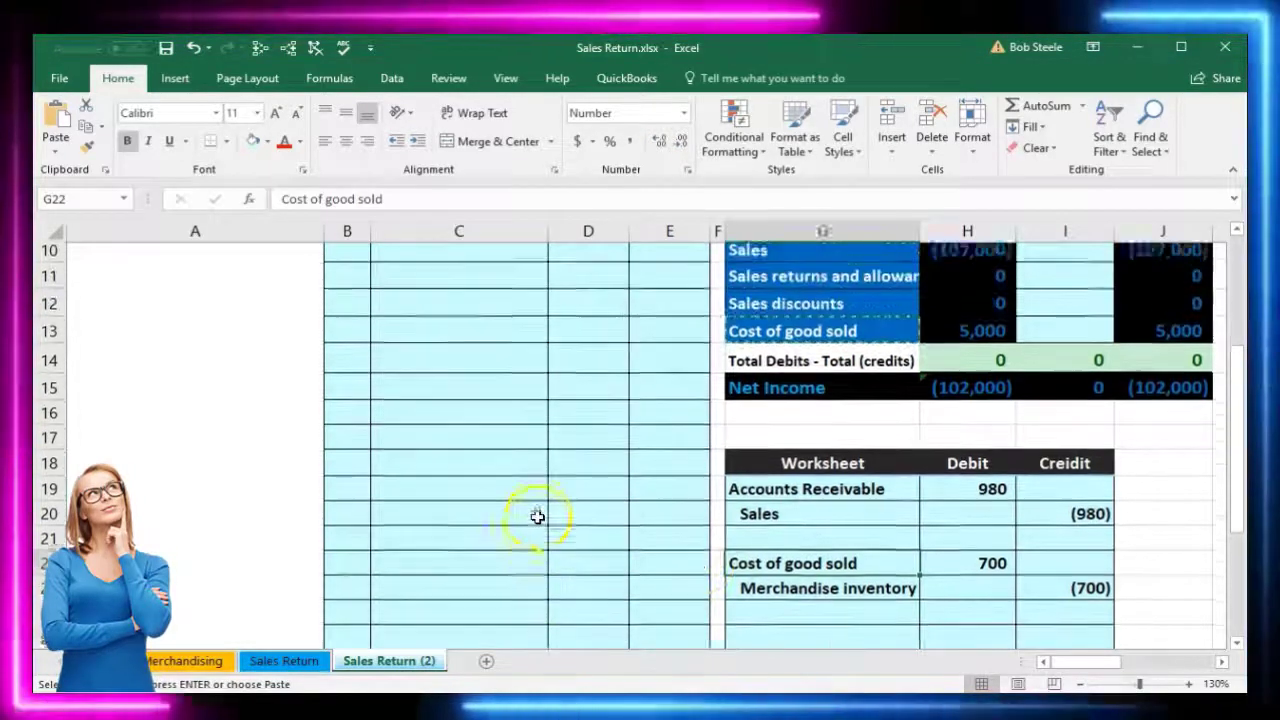
{"action": "scroll", "coordinate": [537, 517], "scroll_direction": "up", "scroll_amount": 1}
{"action": "left_click", "coordinate": [443, 306]}
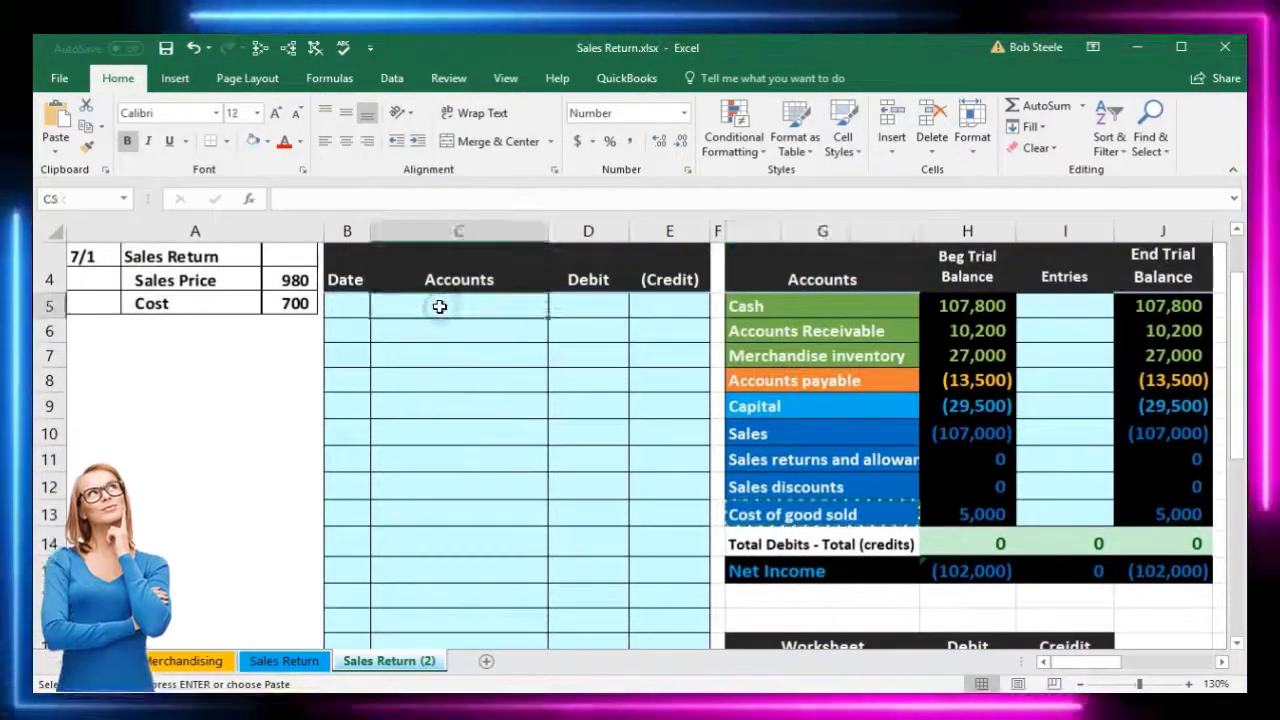
{"action": "left_click", "coordinate": [692, 303]}
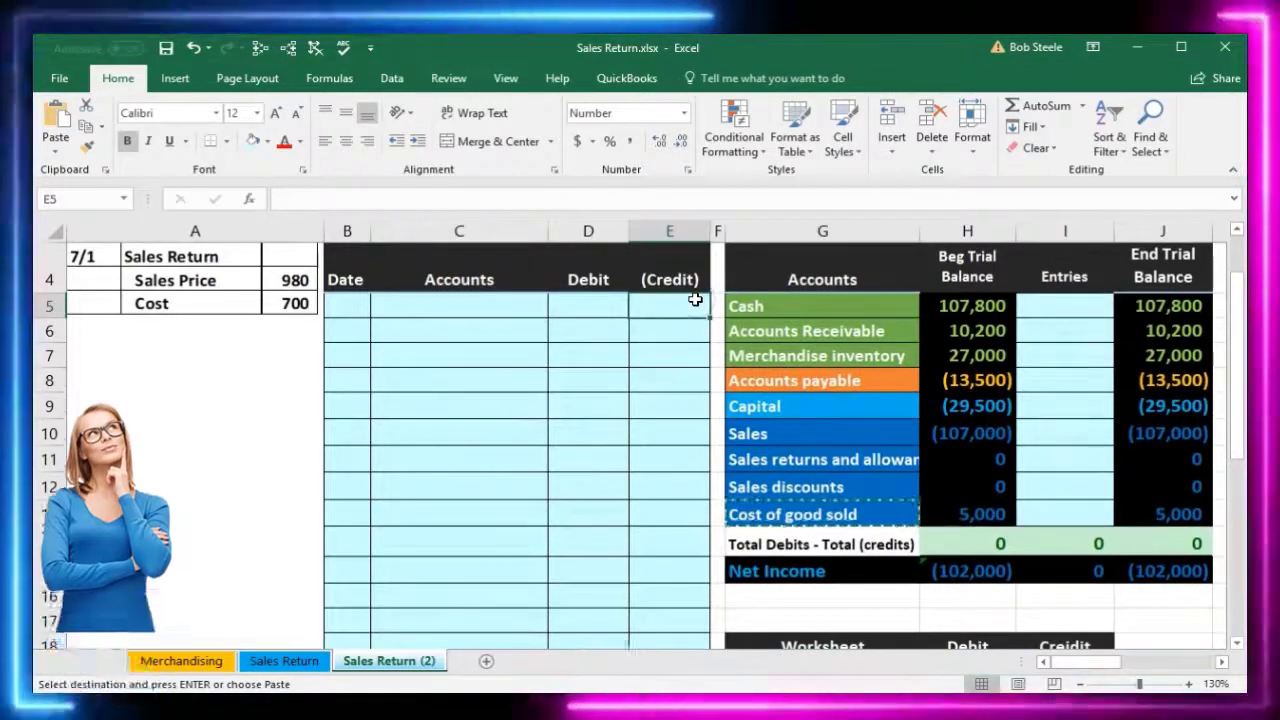
{"action": "scroll", "coordinate": [686, 305], "scroll_direction": "down", "scroll_amount": 2}
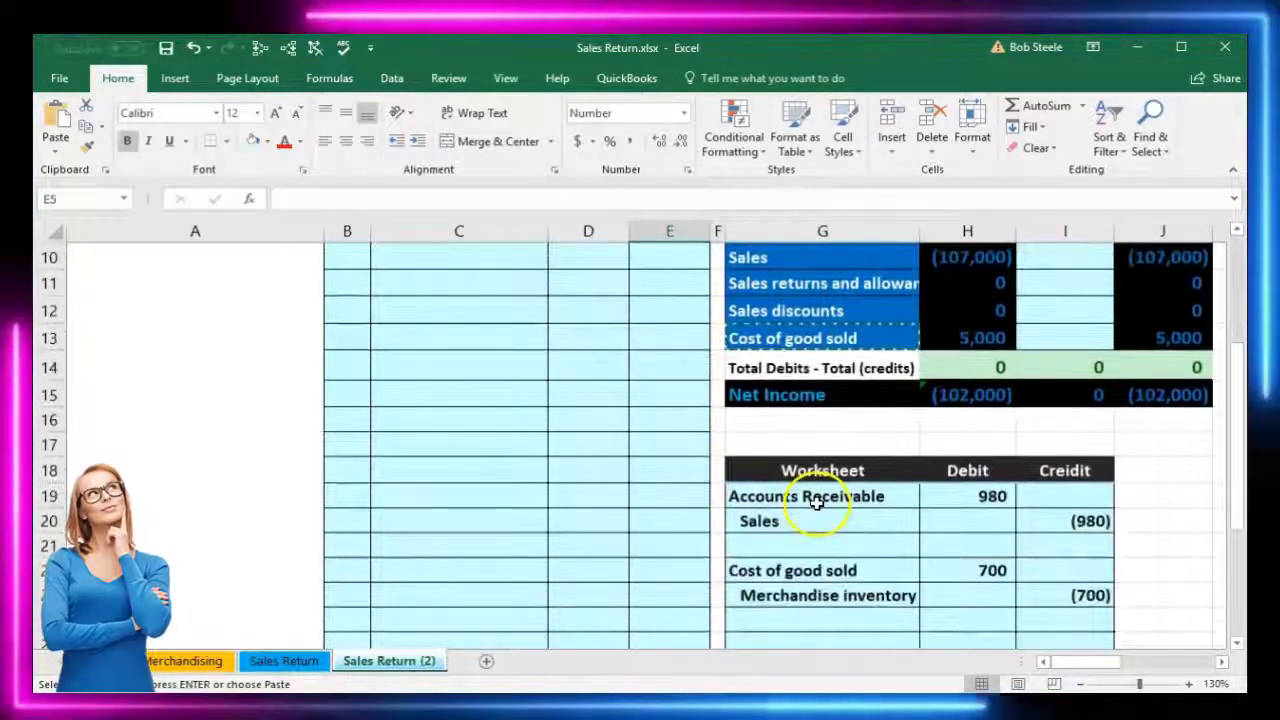
{"action": "scroll", "coordinate": [645, 545], "scroll_direction": "up", "scroll_amount": 1}
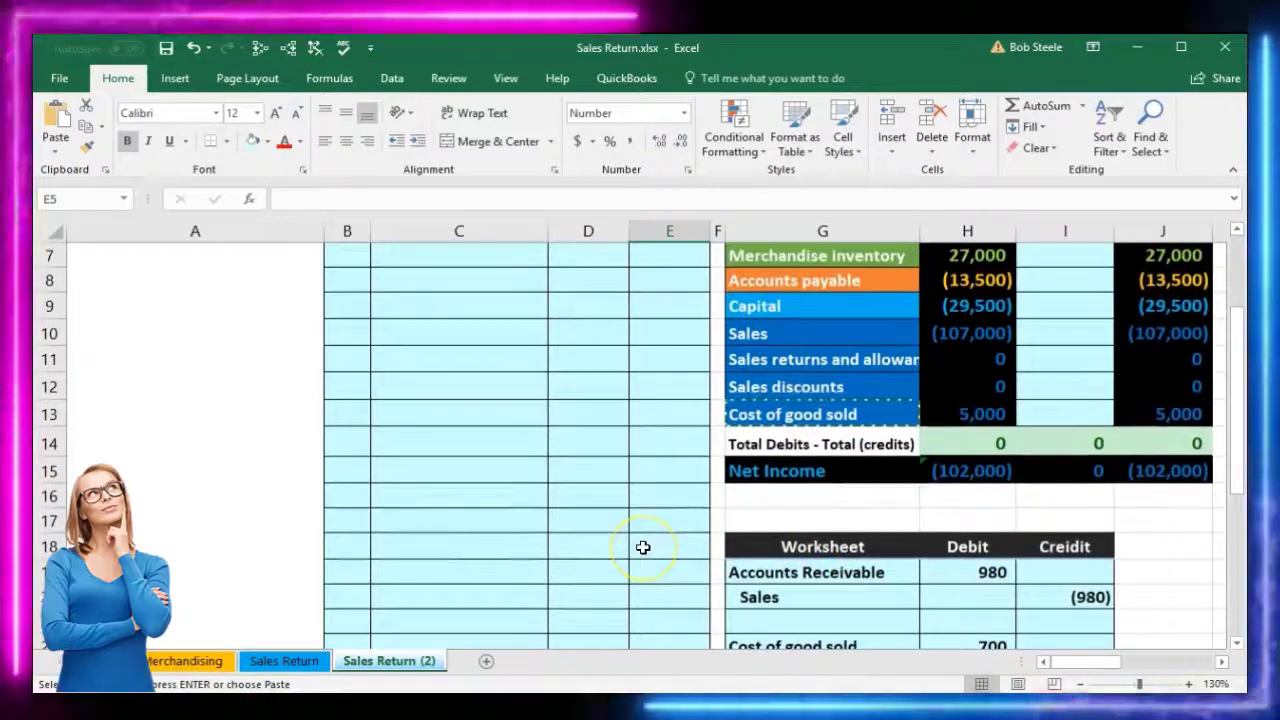
{"action": "scroll", "coordinate": [643, 547], "scroll_direction": "up", "scroll_amount": 1}
{"action": "left_click", "coordinate": [445, 336]}
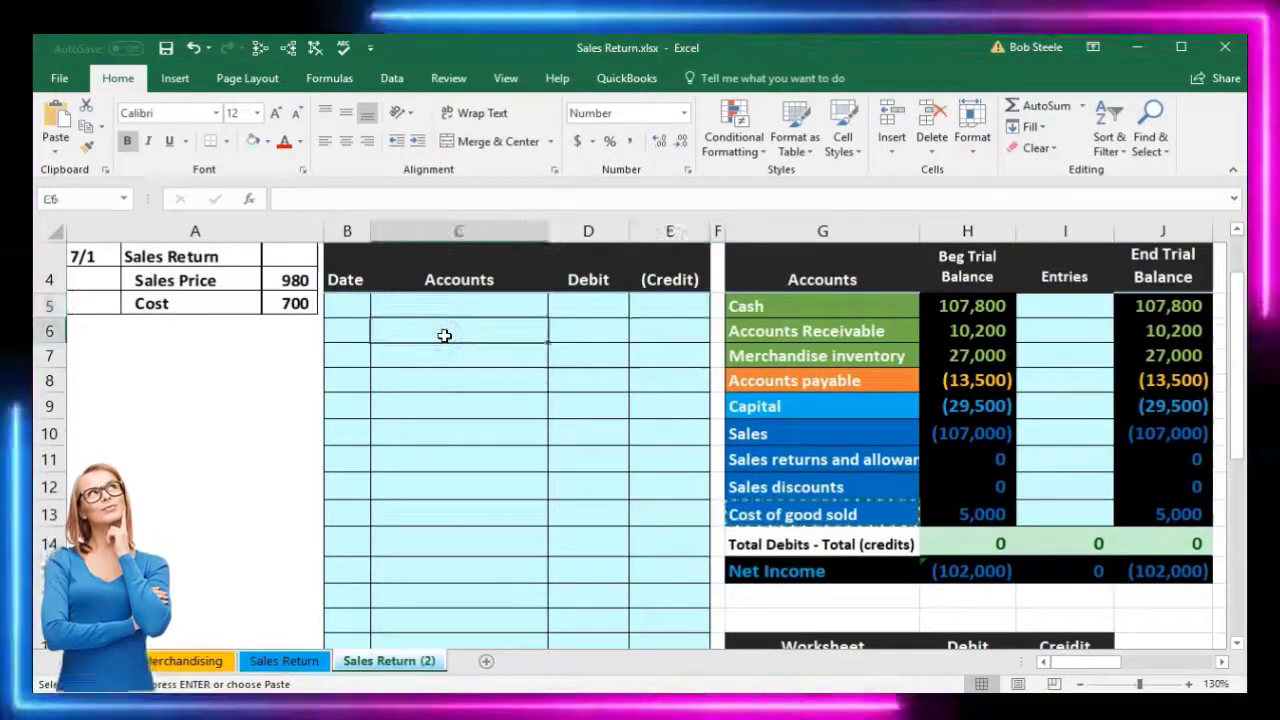
Step: Copy the Accounts Receivable account name from the Worksheet table into cell C6 of the journal as values only
{"action": "scroll", "coordinate": [515, 460], "scroll_direction": "down", "scroll_amount": 3}
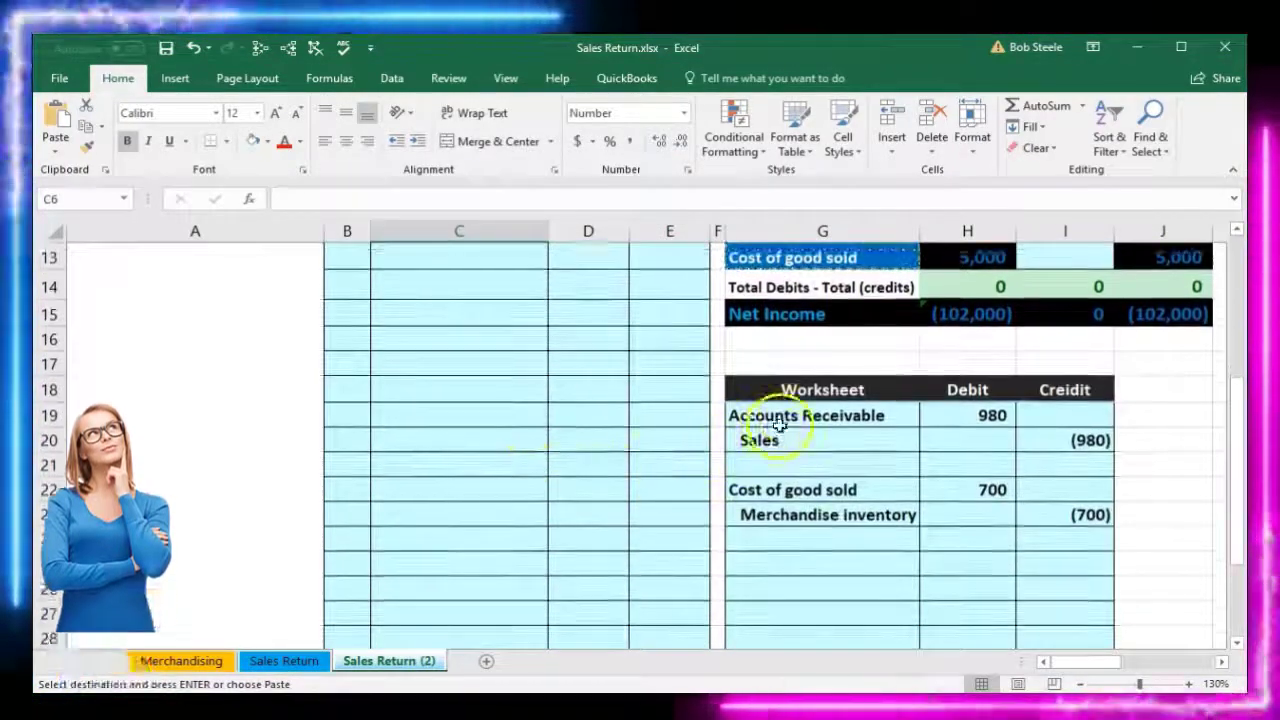
{"action": "left_click", "coordinate": [791, 415]}
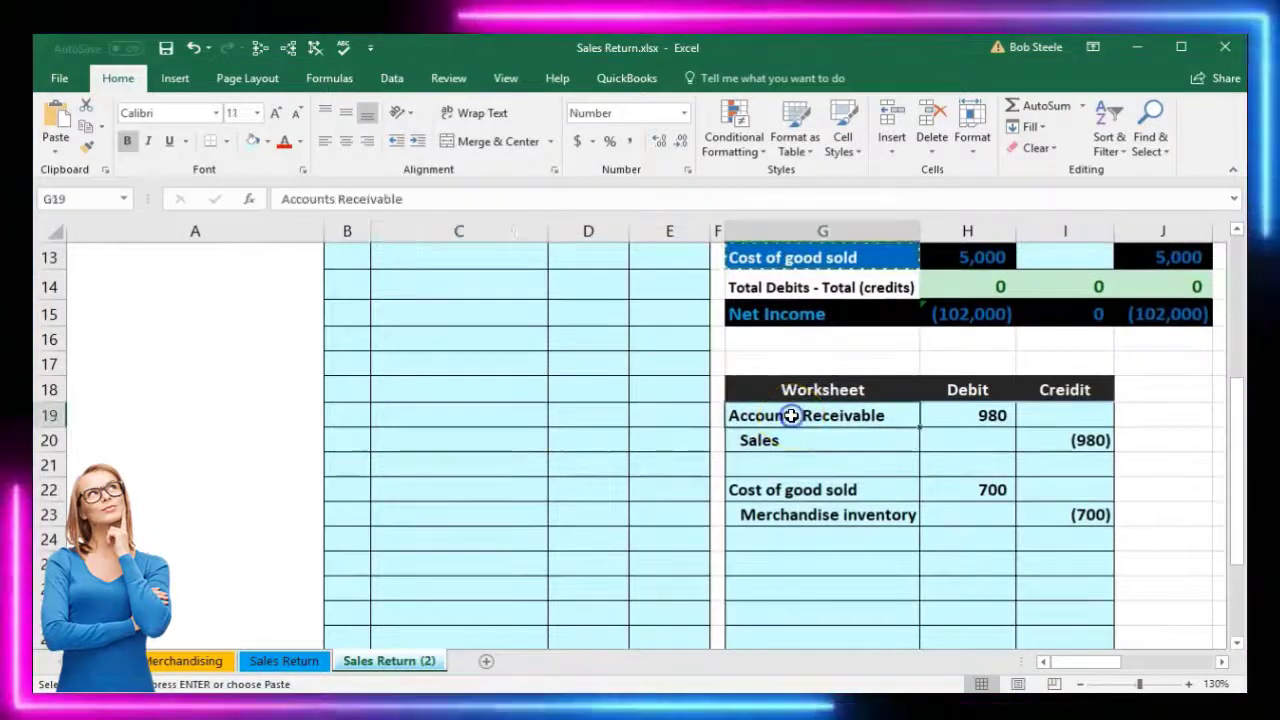
{"action": "right_click", "coordinate": [791, 415]}
{"action": "left_click", "coordinate": [826, 457]}
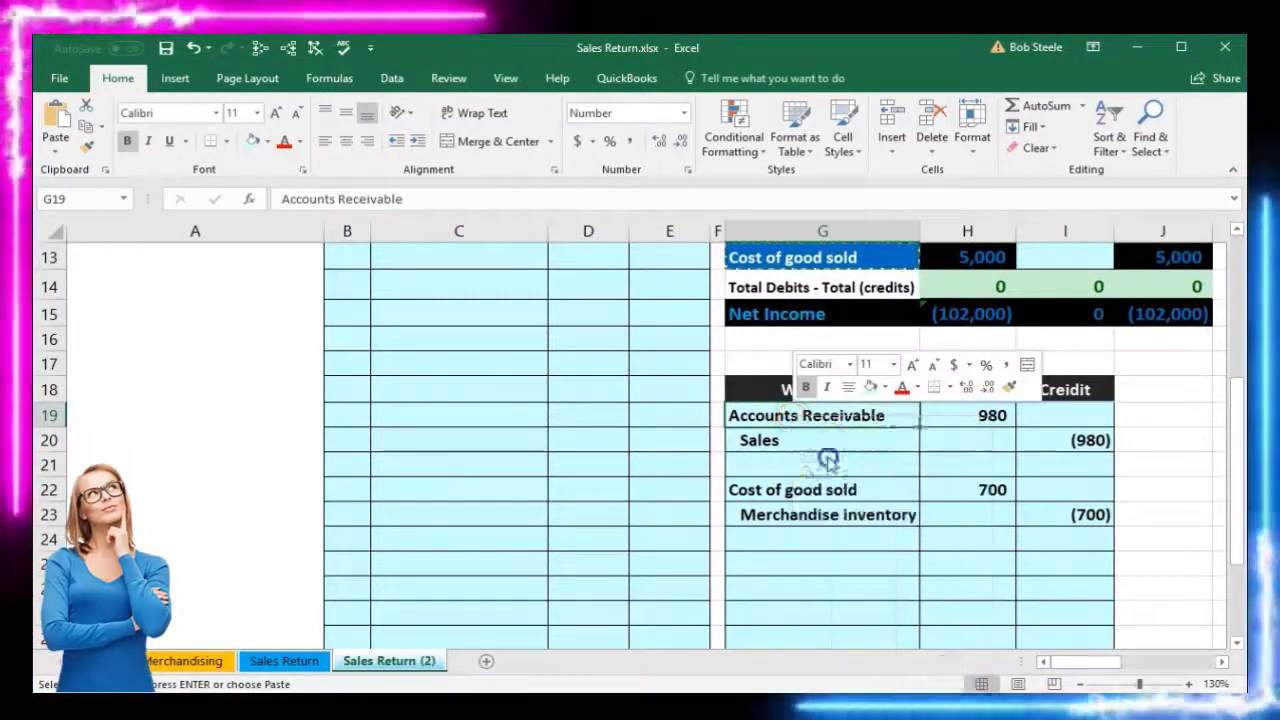
{"action": "scroll", "coordinate": [566, 529], "scroll_direction": "up", "scroll_amount": 4}
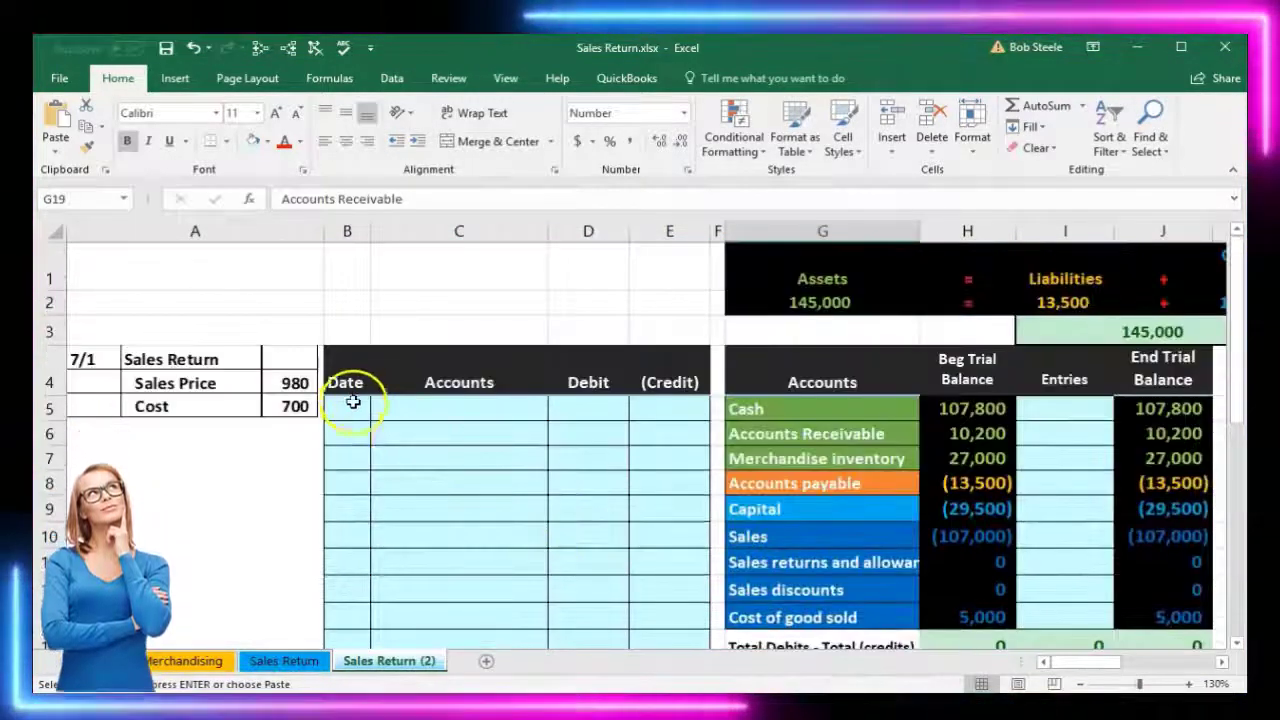
{"action": "left_click", "coordinate": [385, 424]}
{"action": "right_click", "coordinate": [386, 425]}
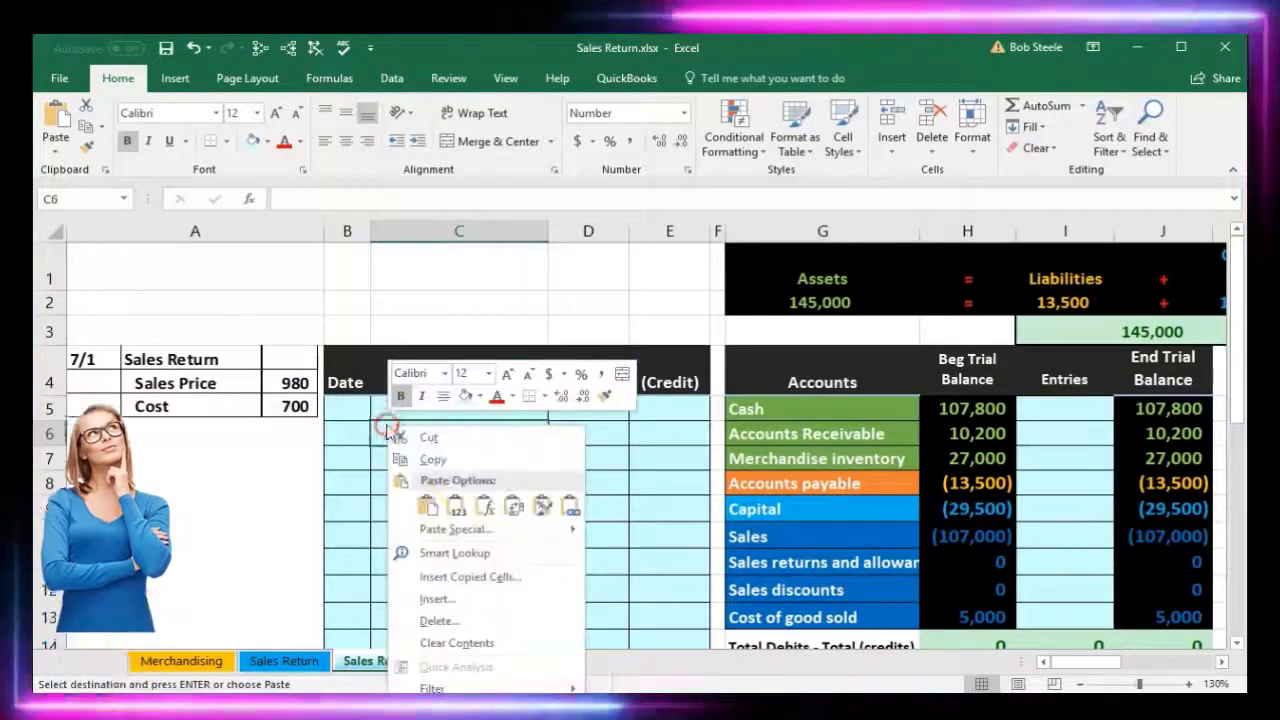
{"action": "left_click", "coordinate": [456, 507]}
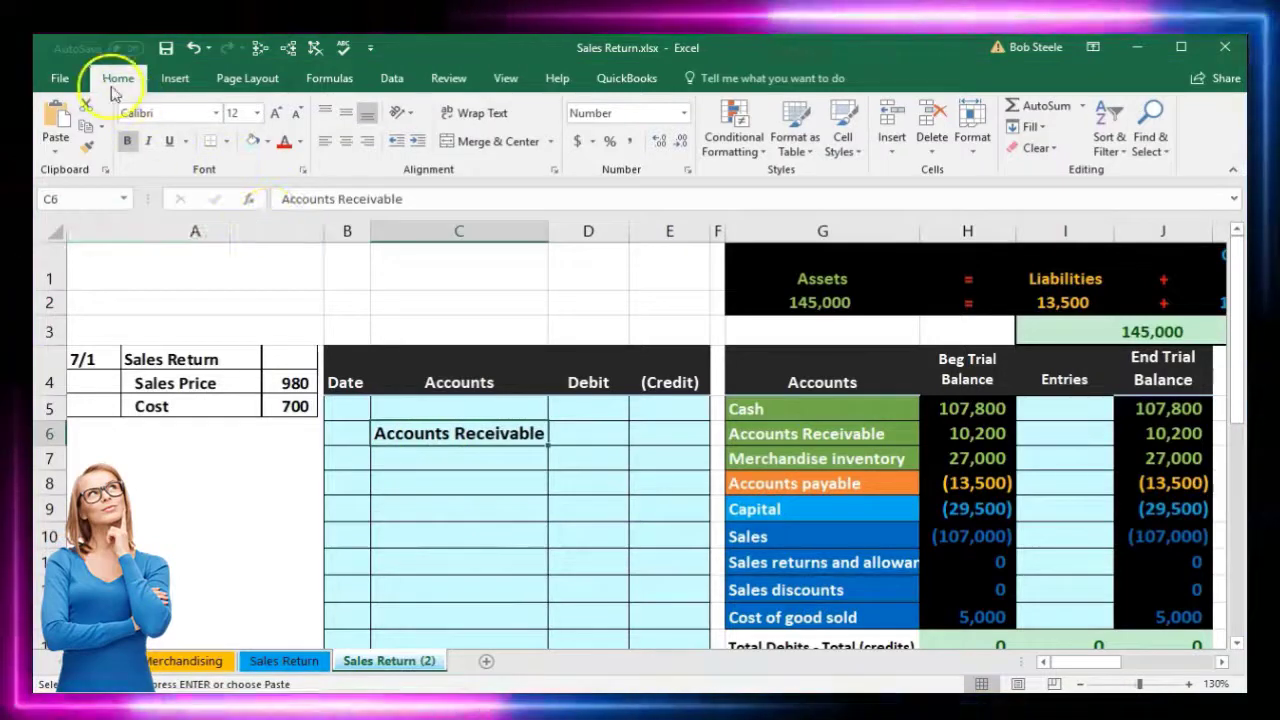
Step: Indent Accounts Receivable in the journal and enter its credit of -980 in cell E6
{"action": "left_click", "coordinate": [418, 142]}
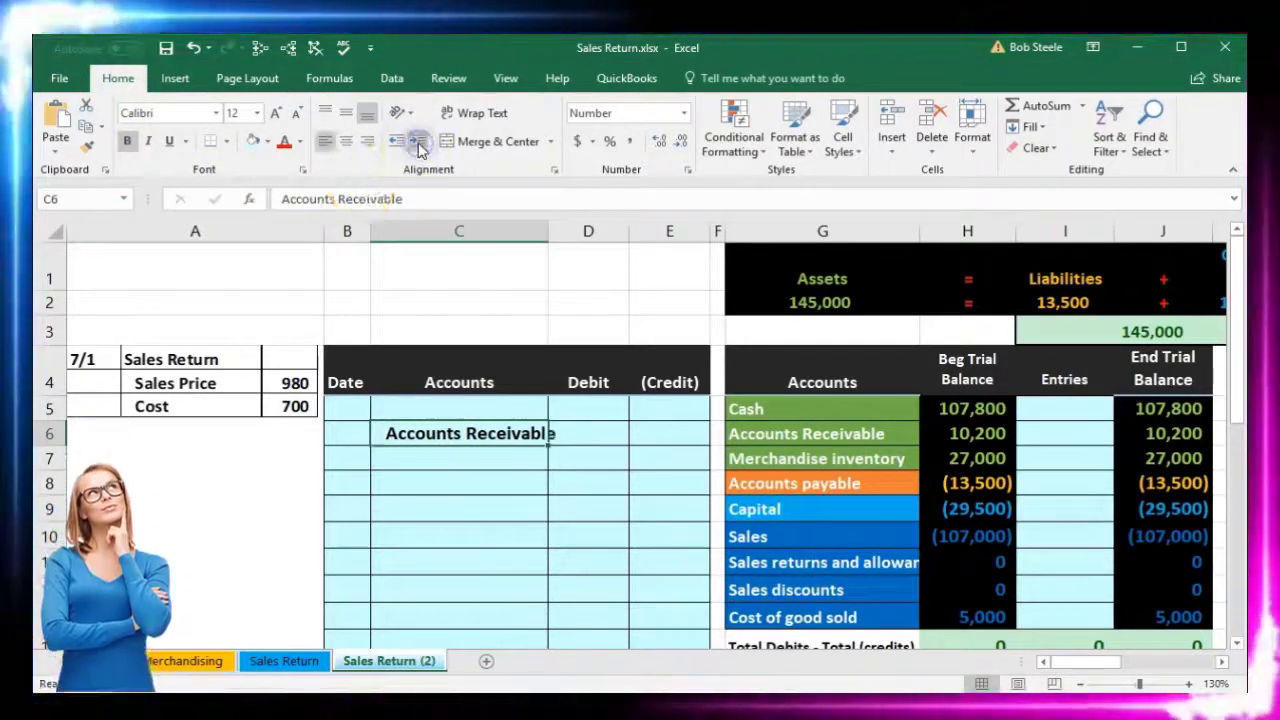
{"action": "left_click", "coordinate": [655, 428]}
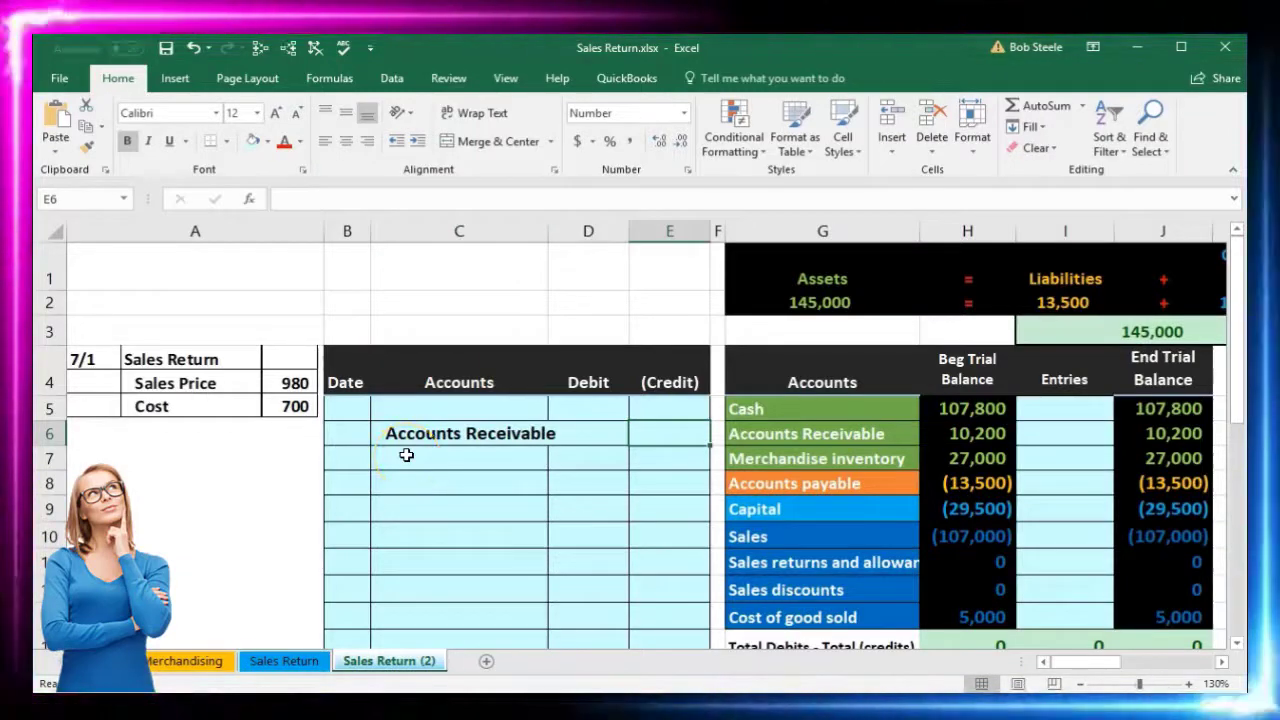
{"action": "type", "text": "-980"}
{"action": "key", "text": "Return"}
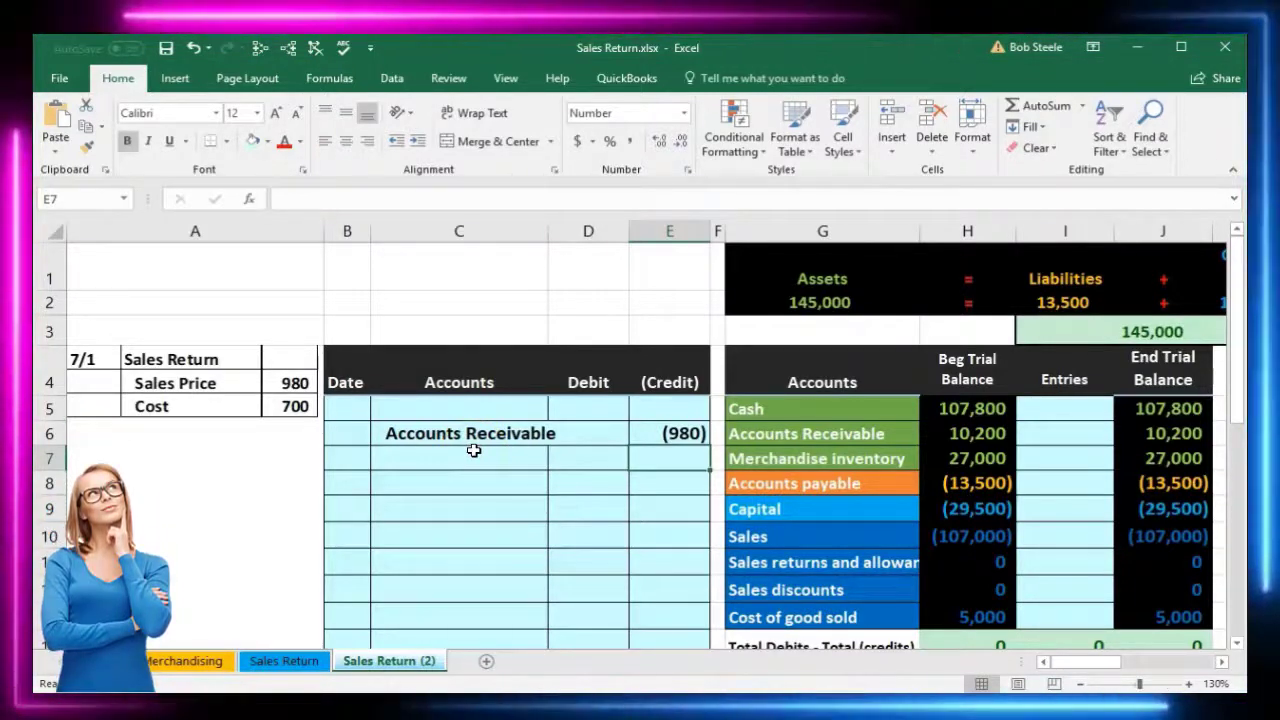
Step: Enter the journal debit in cell D5, above the Accounts Receivable row, as the negative of its credit, -E6
{"action": "left_click", "coordinate": [772, 417]}
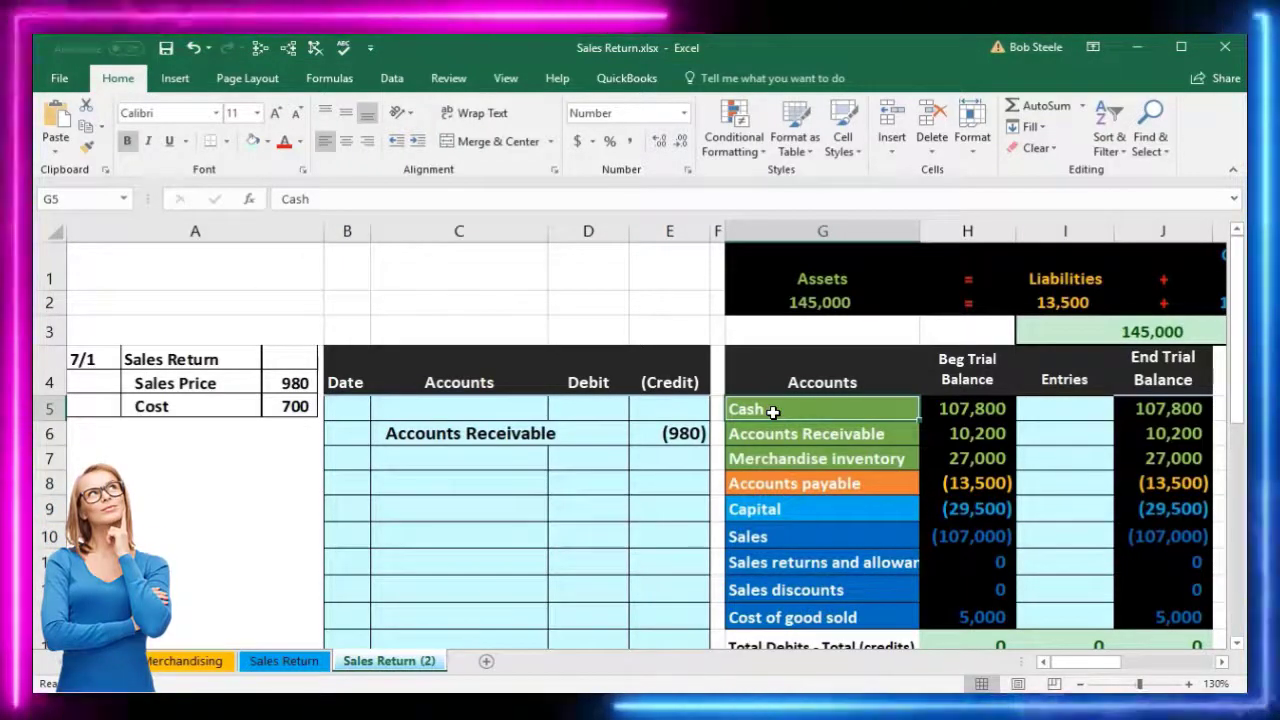
{"action": "left_click", "coordinate": [931, 428]}
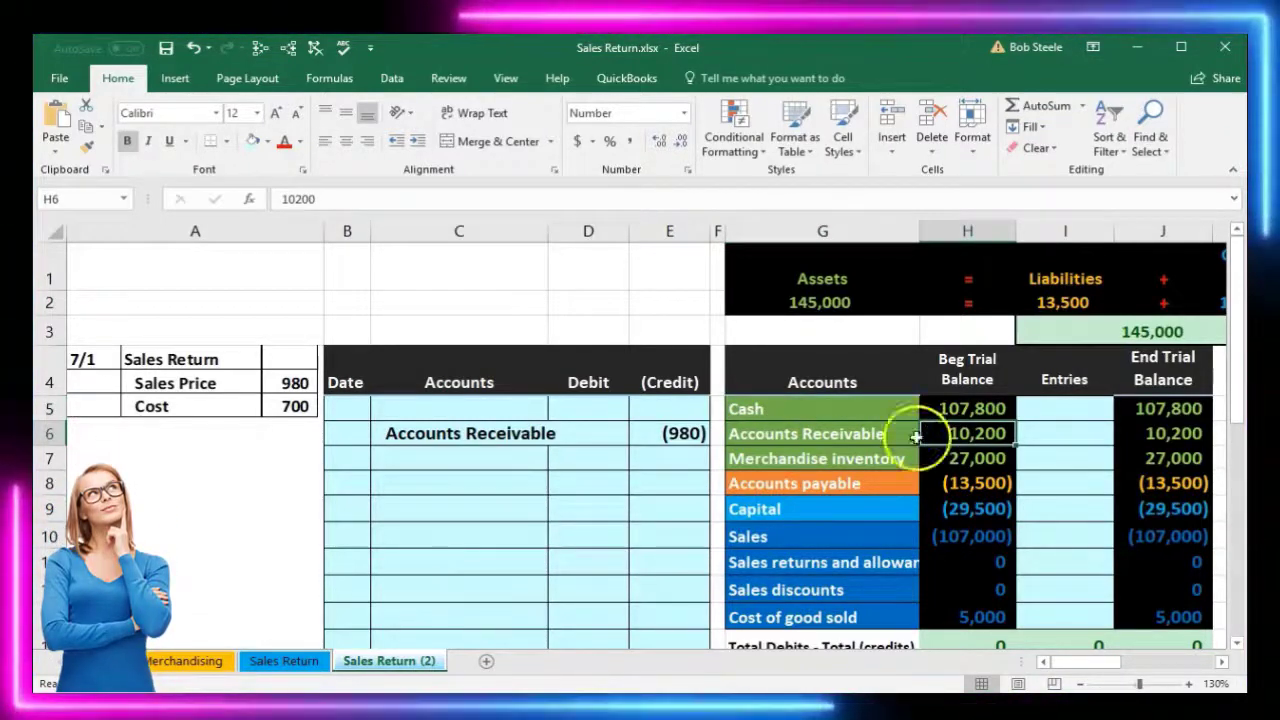
{"action": "left_click", "coordinate": [688, 437]}
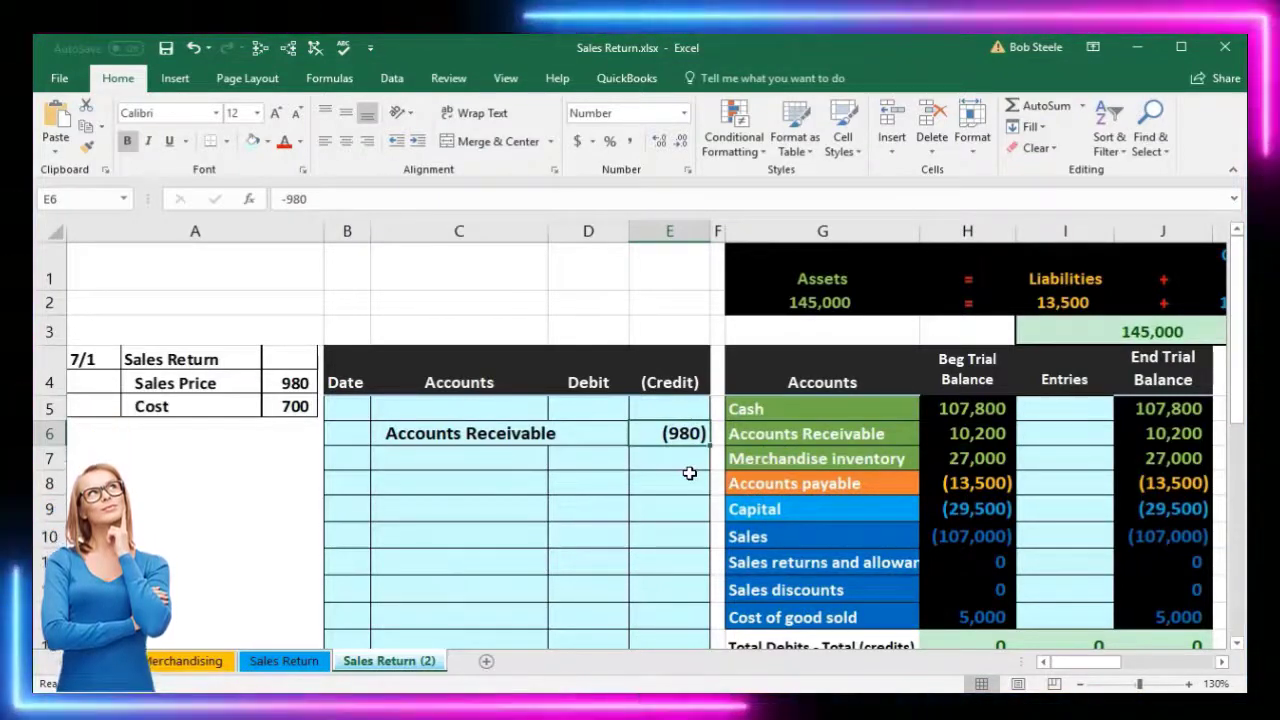
{"action": "left_click", "coordinate": [608, 416]}
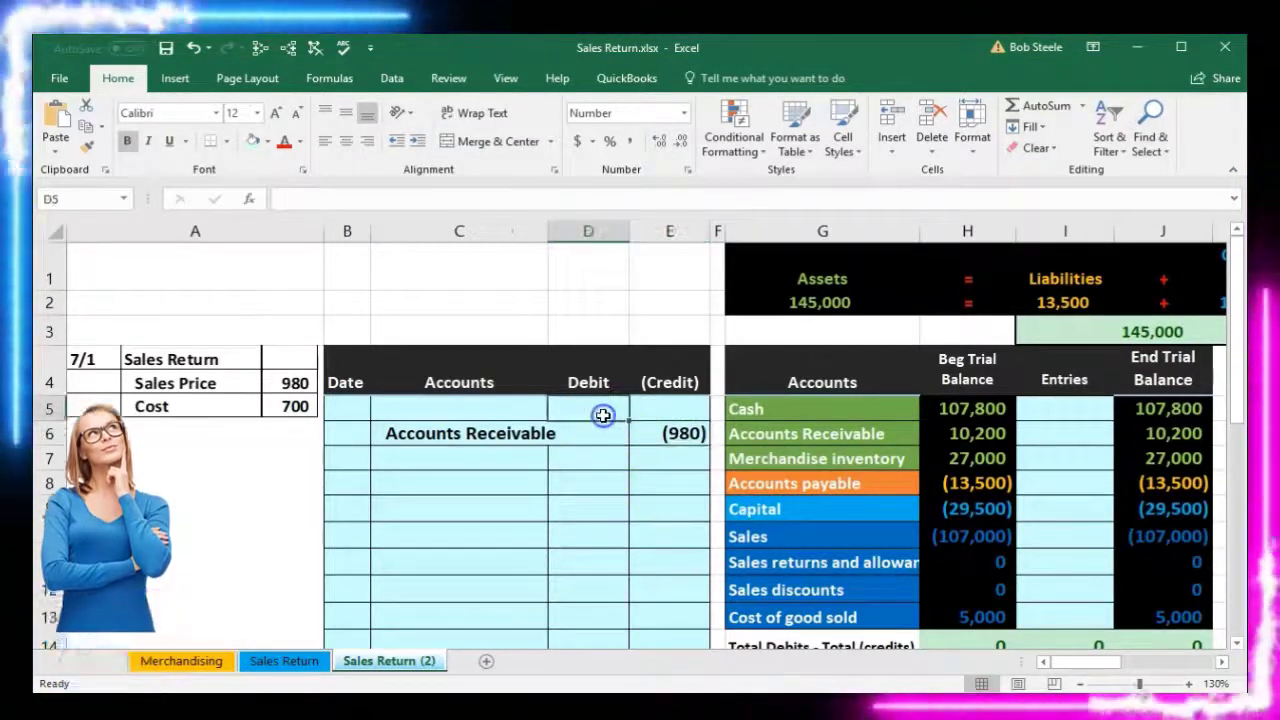
{"action": "type", "text": "-"}
{"action": "key", "text": "Down"}
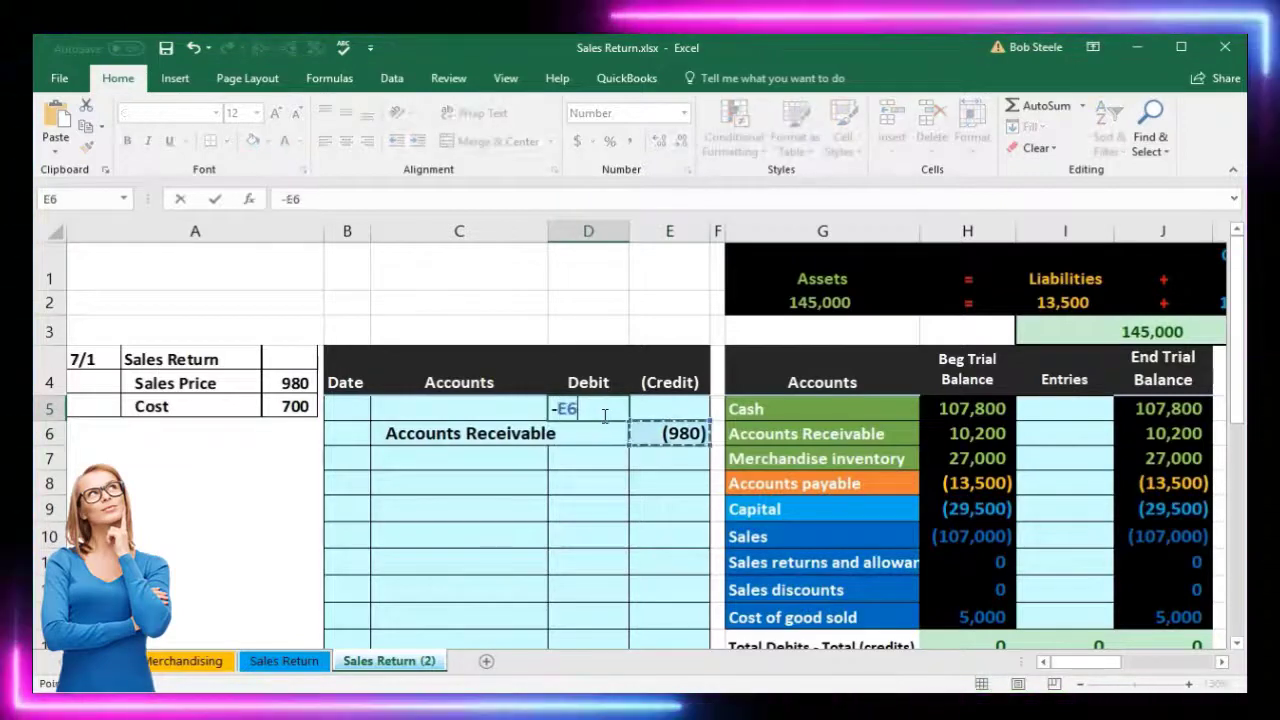
{"action": "key", "text": "Return"}
Step: Compare the original Sales credit in the Worksheet table with the Sales and Sales returns and allowances balances in the trial balance
{"action": "left_click", "coordinate": [829, 457]}
{"action": "scroll", "coordinate": [825, 455], "scroll_direction": "down", "scroll_amount": 1}
{"action": "scroll", "coordinate": [825, 455], "scroll_direction": "down", "scroll_amount": 2}
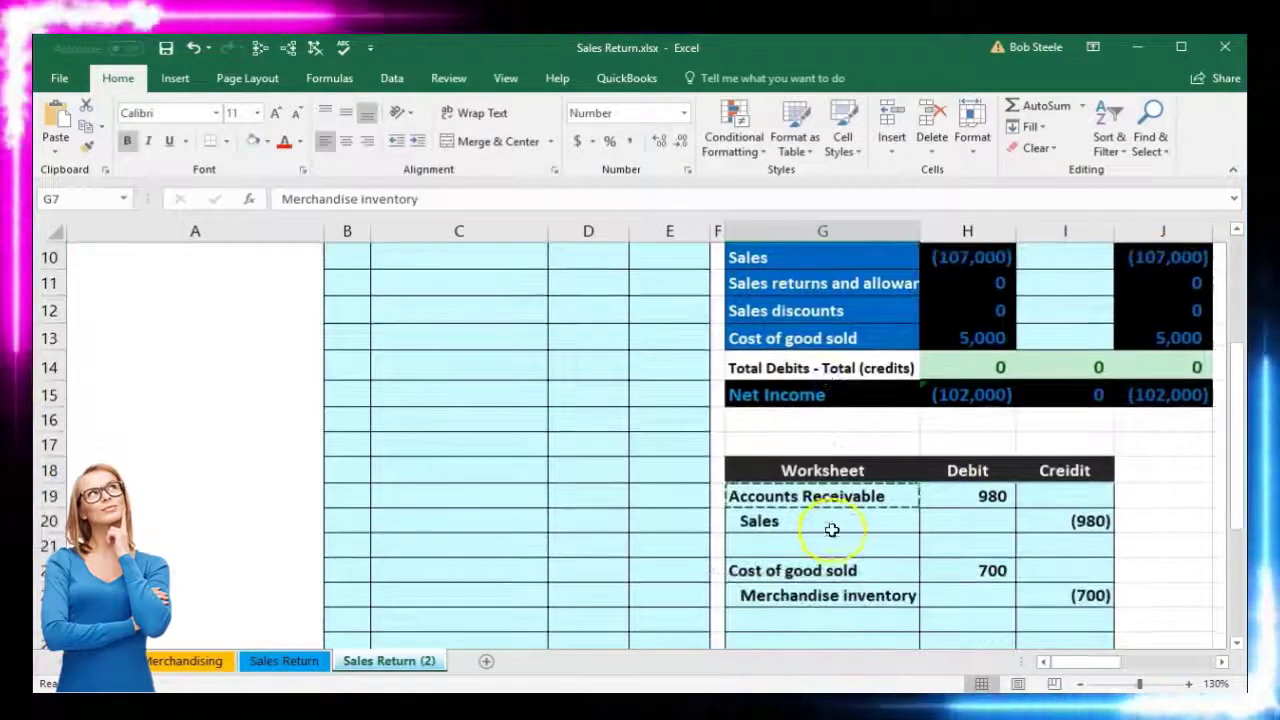
{"action": "left_click_drag", "start_coordinate": [818, 524], "coordinate": [1056, 516]}
{"action": "scroll", "coordinate": [1048, 530], "scroll_direction": "up", "scroll_amount": 1}
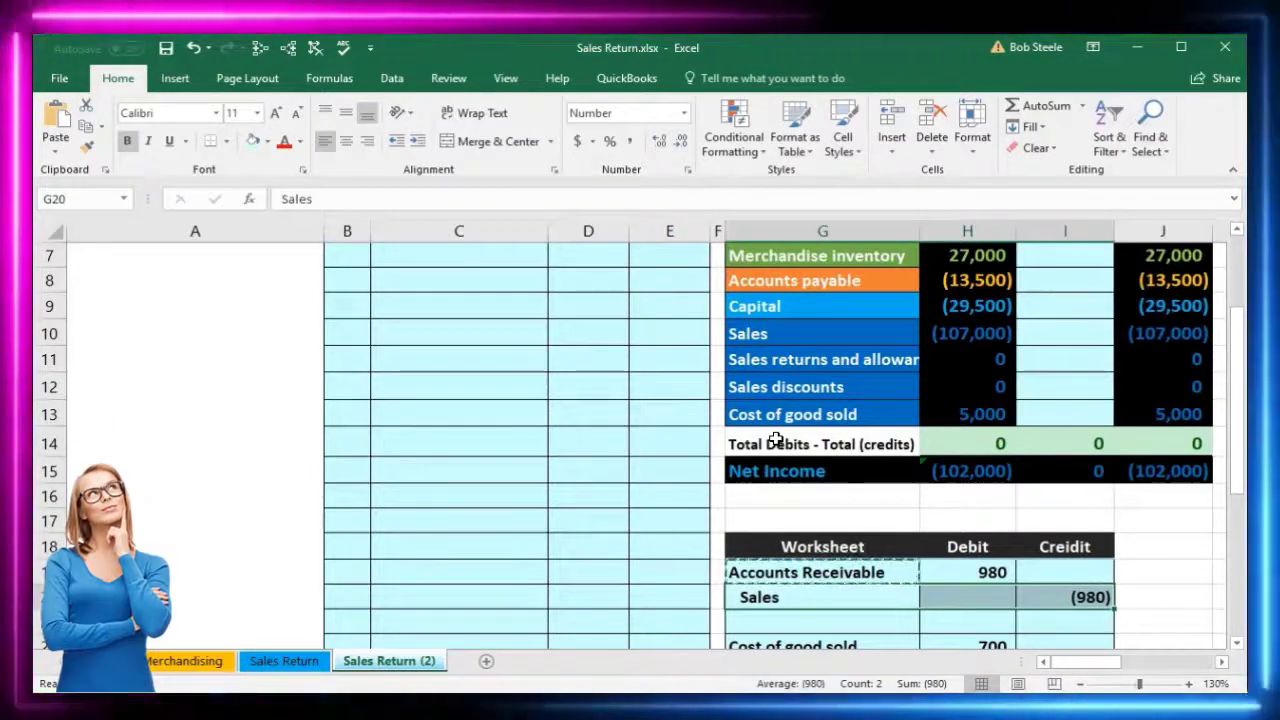
{"action": "left_click", "coordinate": [985, 334]}
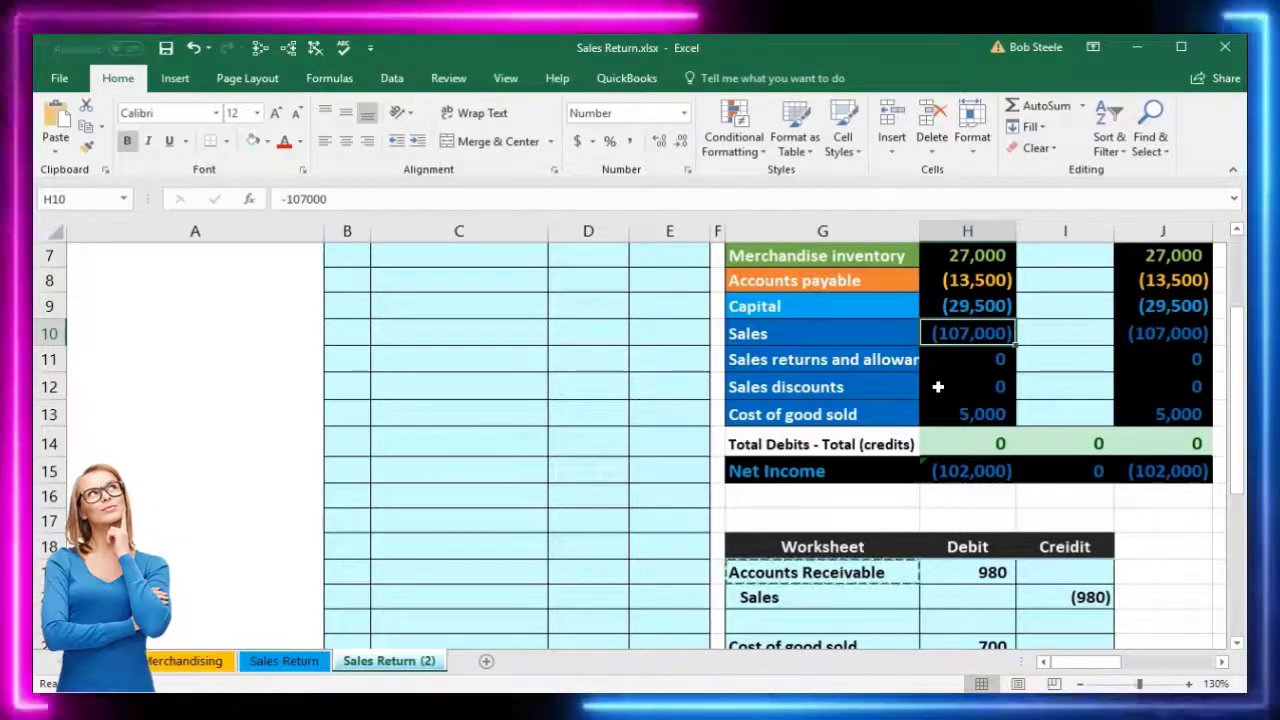
{"action": "left_click", "coordinate": [905, 362]}
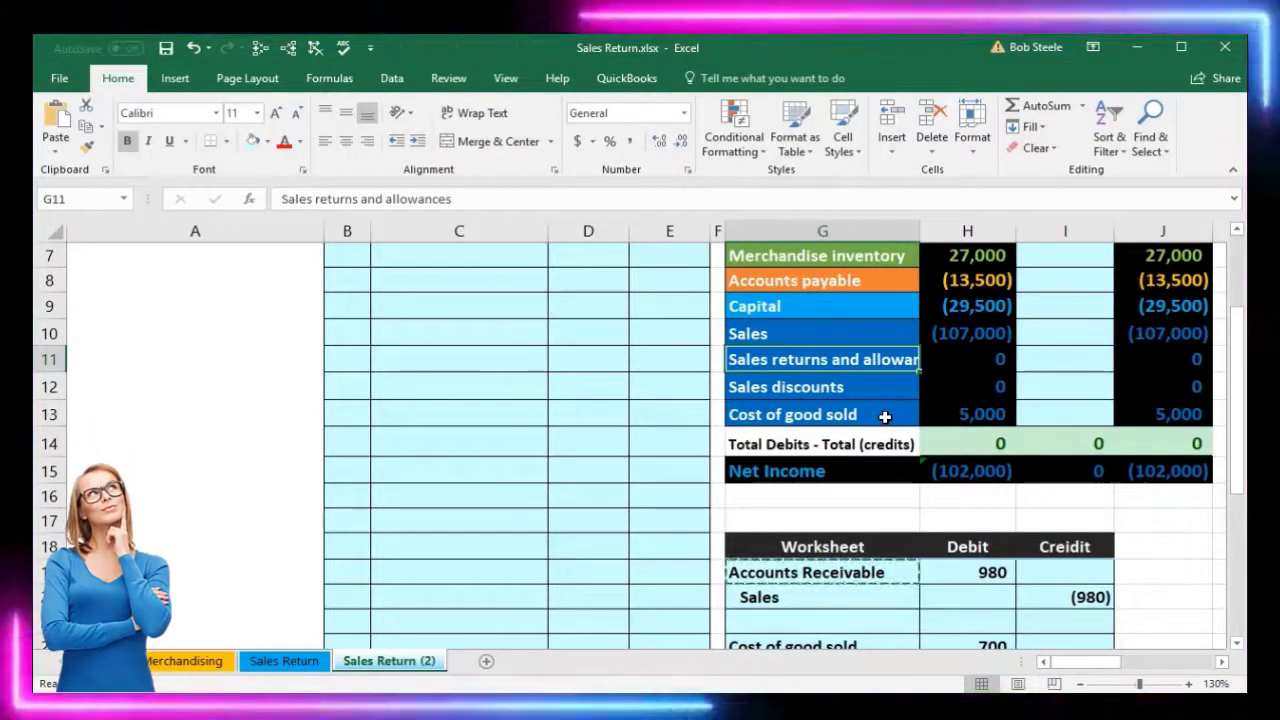
{"action": "left_click", "coordinate": [955, 356]}
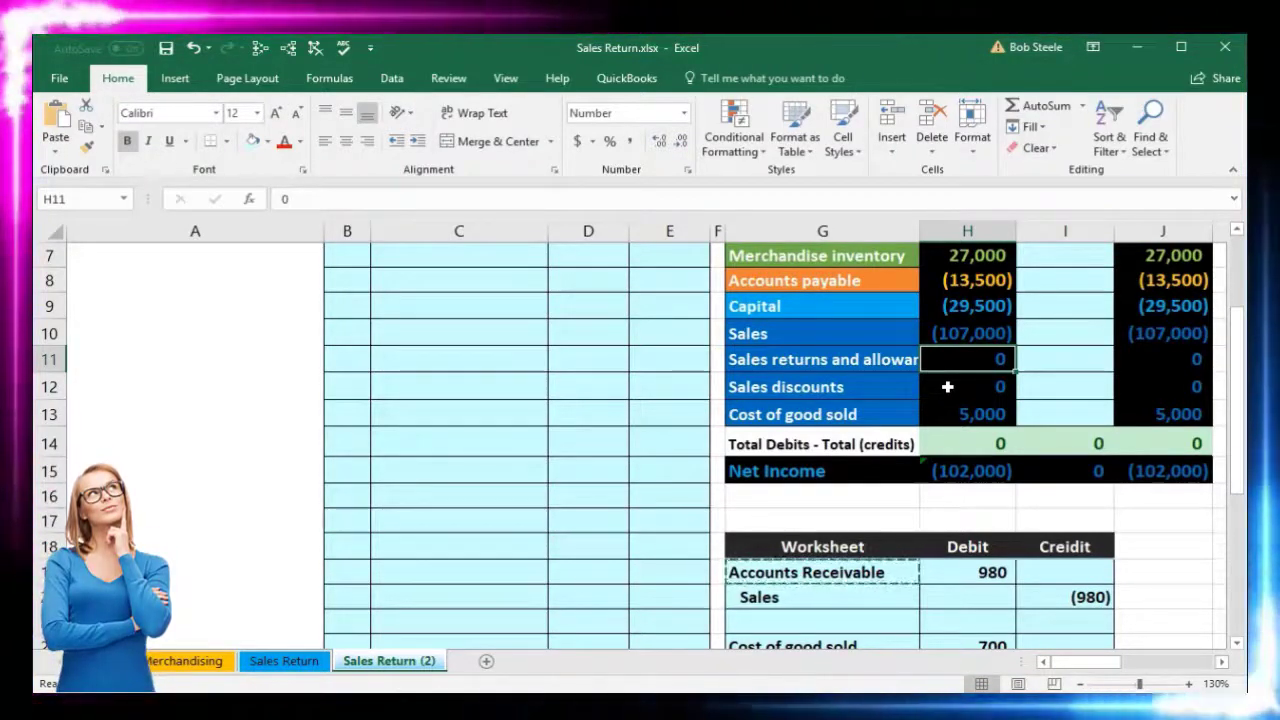
{"action": "left_click", "coordinate": [957, 331]}
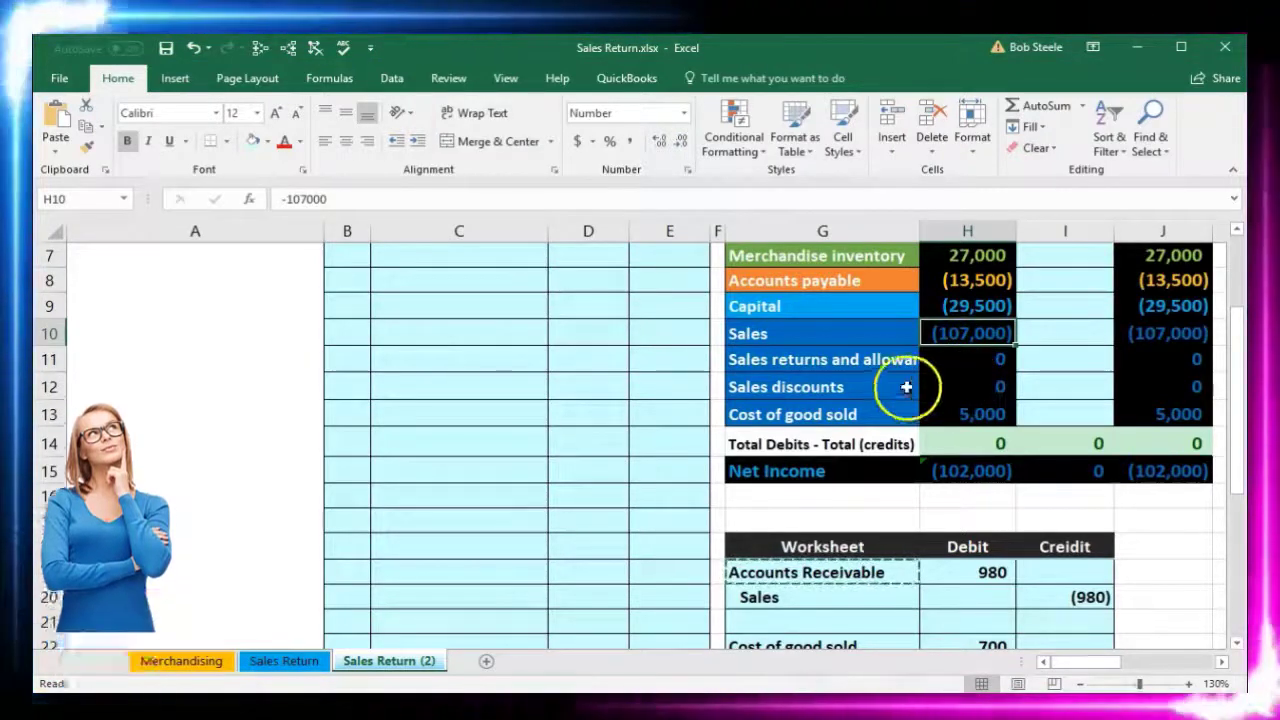
Step: Copy the Sales returns and allowances account name from the trial balance into cell C5 of the journal as values only
{"action": "left_click", "coordinate": [843, 360]}
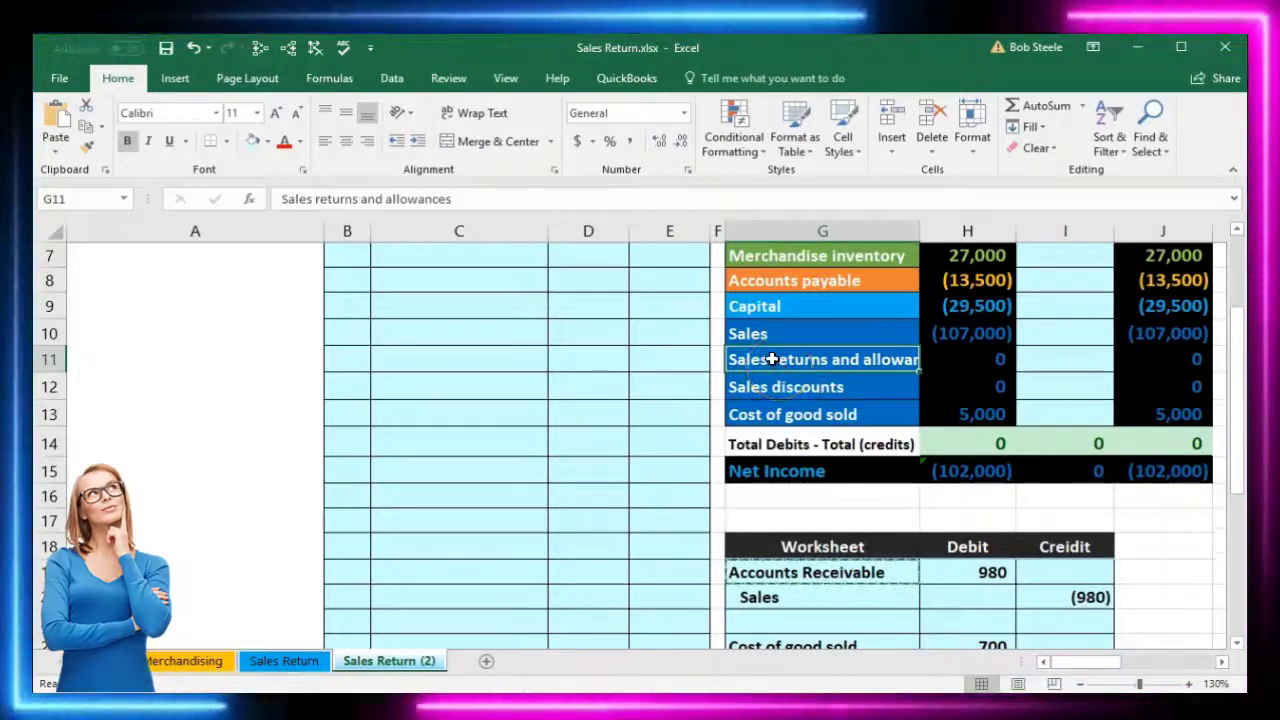
{"action": "right_click", "coordinate": [772, 359]}
{"action": "left_click", "coordinate": [814, 391]}
{"action": "scroll", "coordinate": [587, 437], "scroll_direction": "up", "scroll_amount": 2}
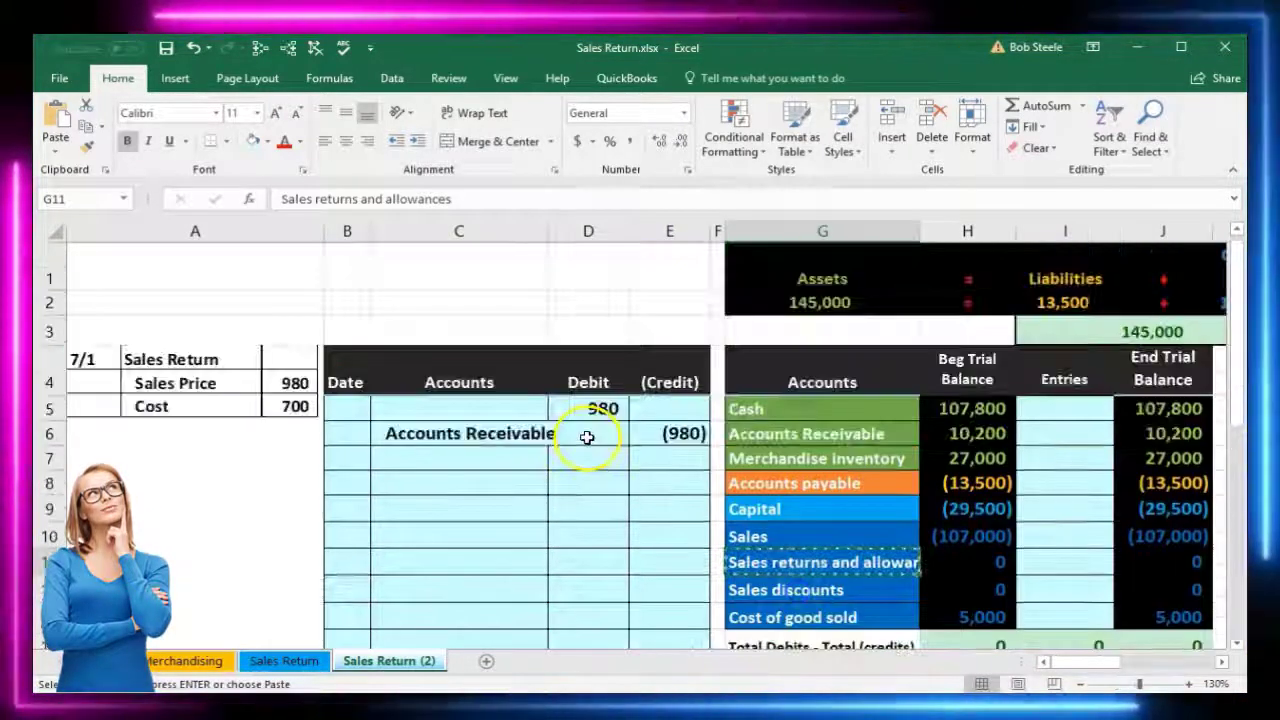
{"action": "left_click", "coordinate": [461, 404]}
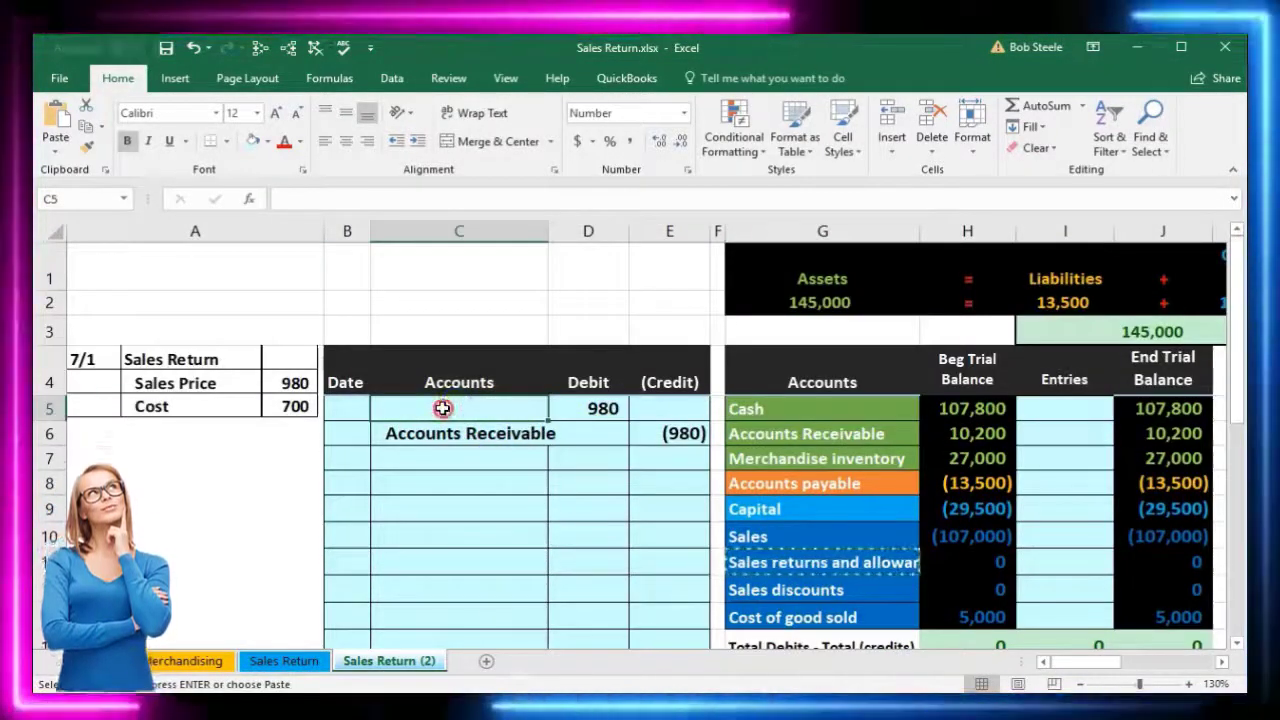
{"action": "right_click", "coordinate": [443, 408]}
{"action": "left_click", "coordinate": [483, 489]}
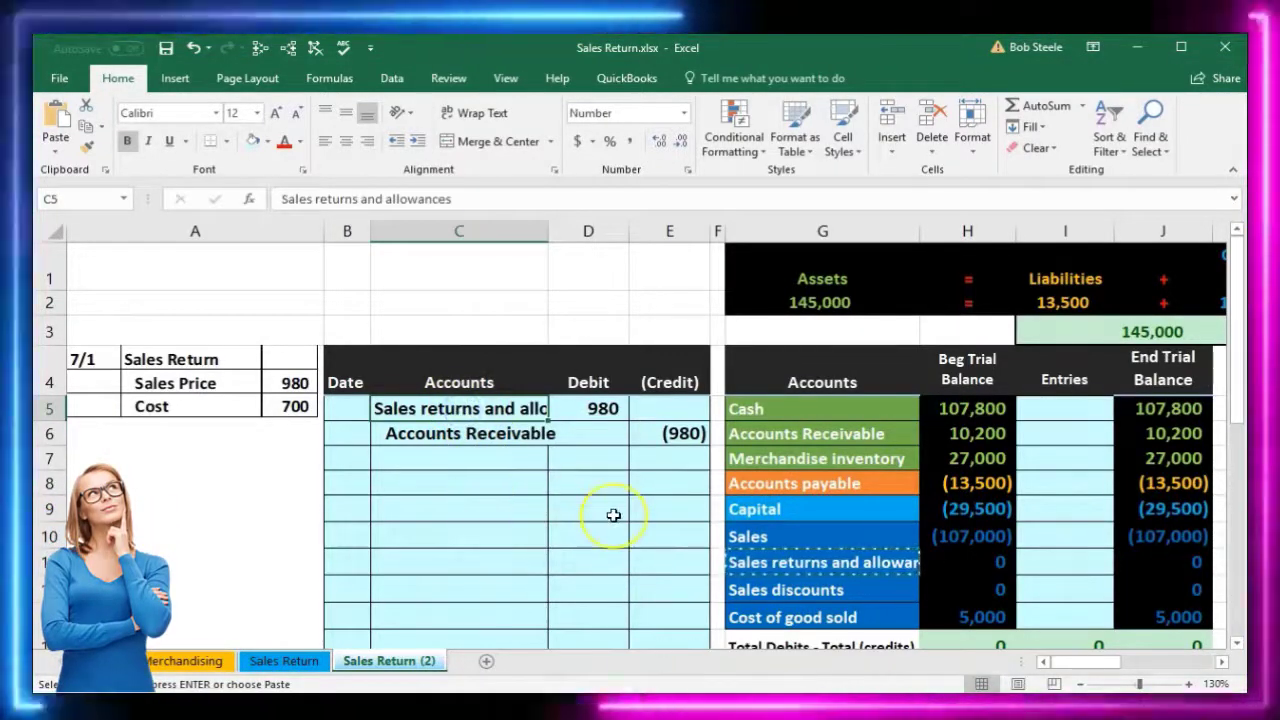
Step: Review the original Merchandise inventory credit in the Worksheet table and copy that account name from the trial balance into journal cell C8 as values only
{"action": "scroll", "coordinate": [613, 515], "scroll_direction": "down", "scroll_amount": 4}
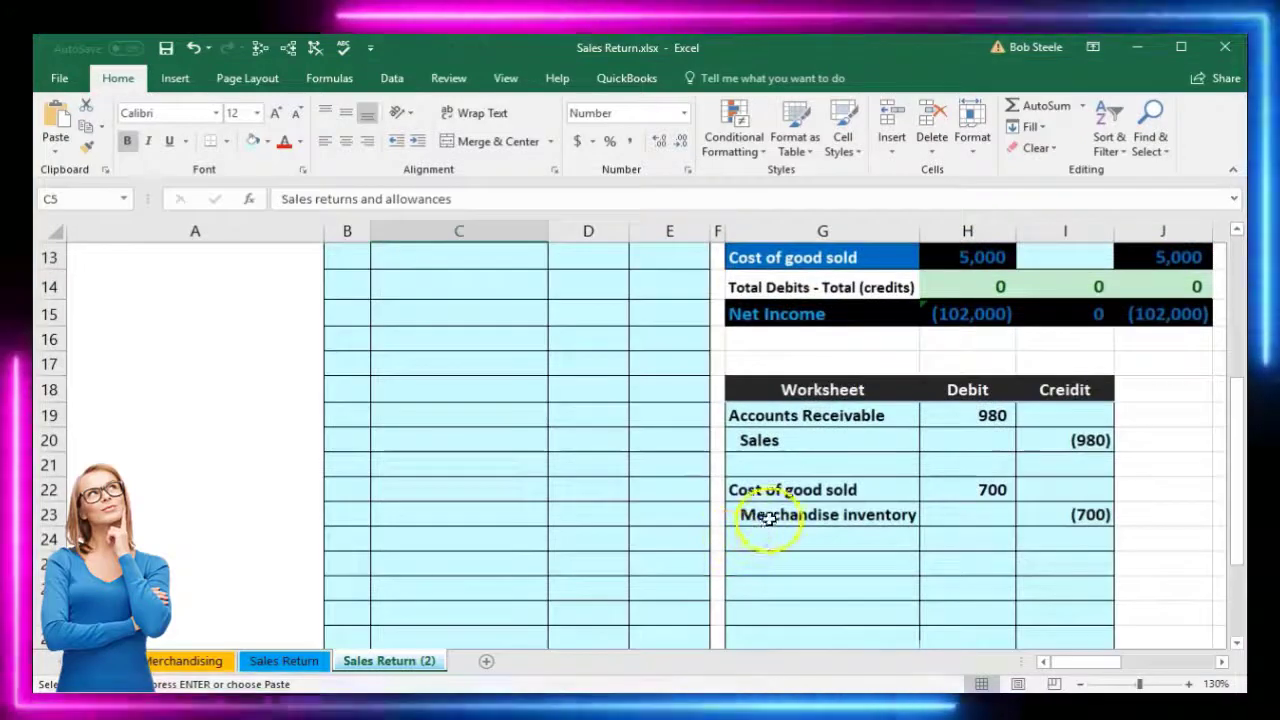
{"action": "left_click_drag", "start_coordinate": [768, 518], "coordinate": [1051, 514]}
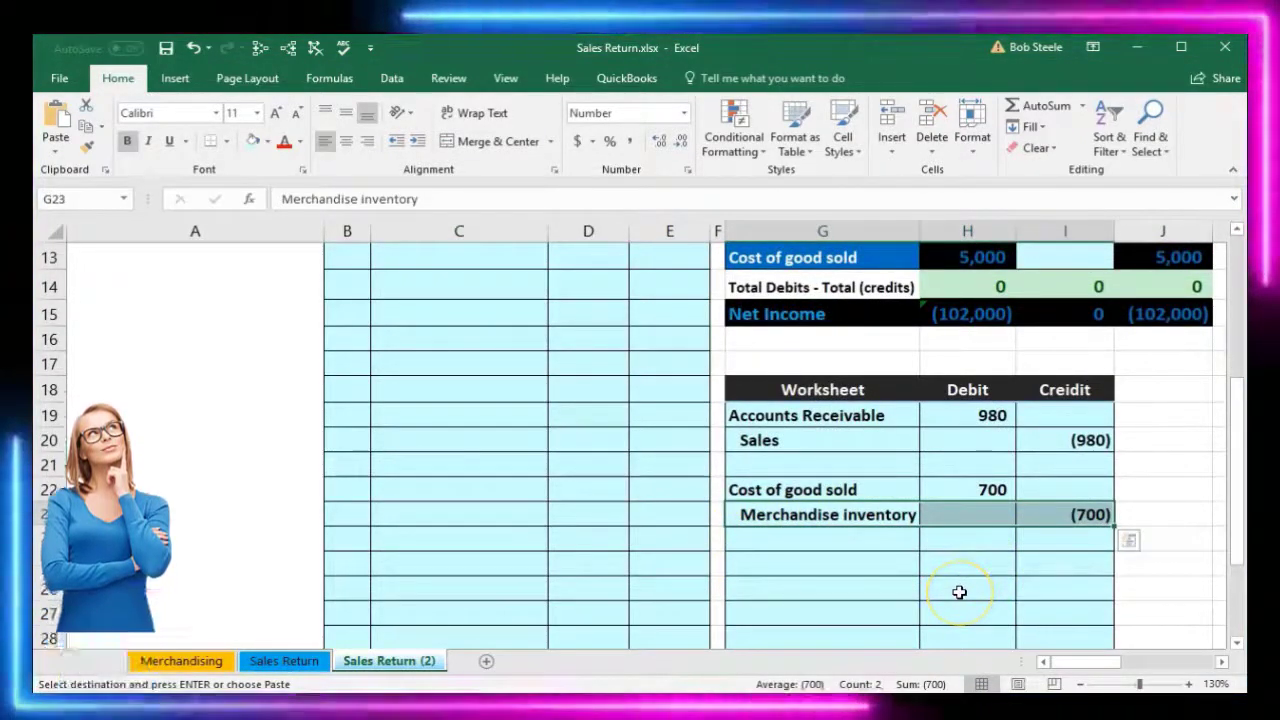
{"action": "scroll", "coordinate": [958, 592], "scroll_direction": "up", "scroll_amount": 2}
{"action": "scroll", "coordinate": [958, 592], "scroll_direction": "up", "scroll_amount": 3}
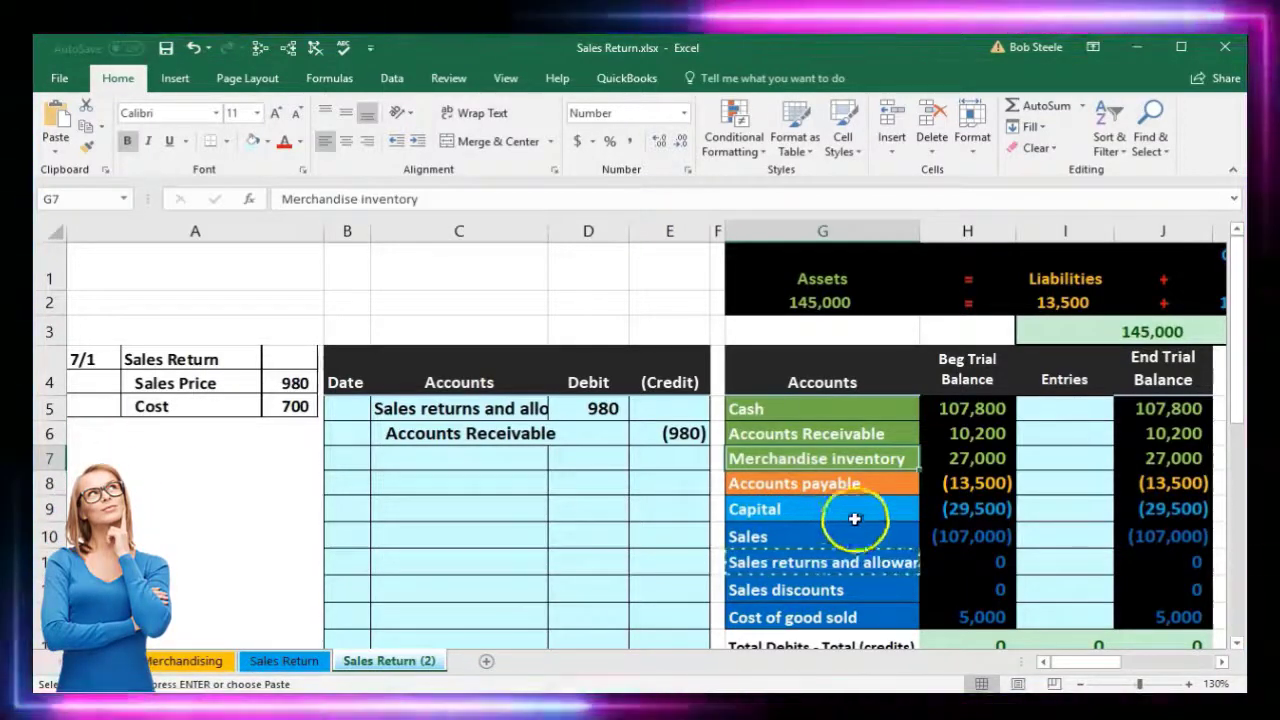
{"action": "right_click", "coordinate": [822, 458]}
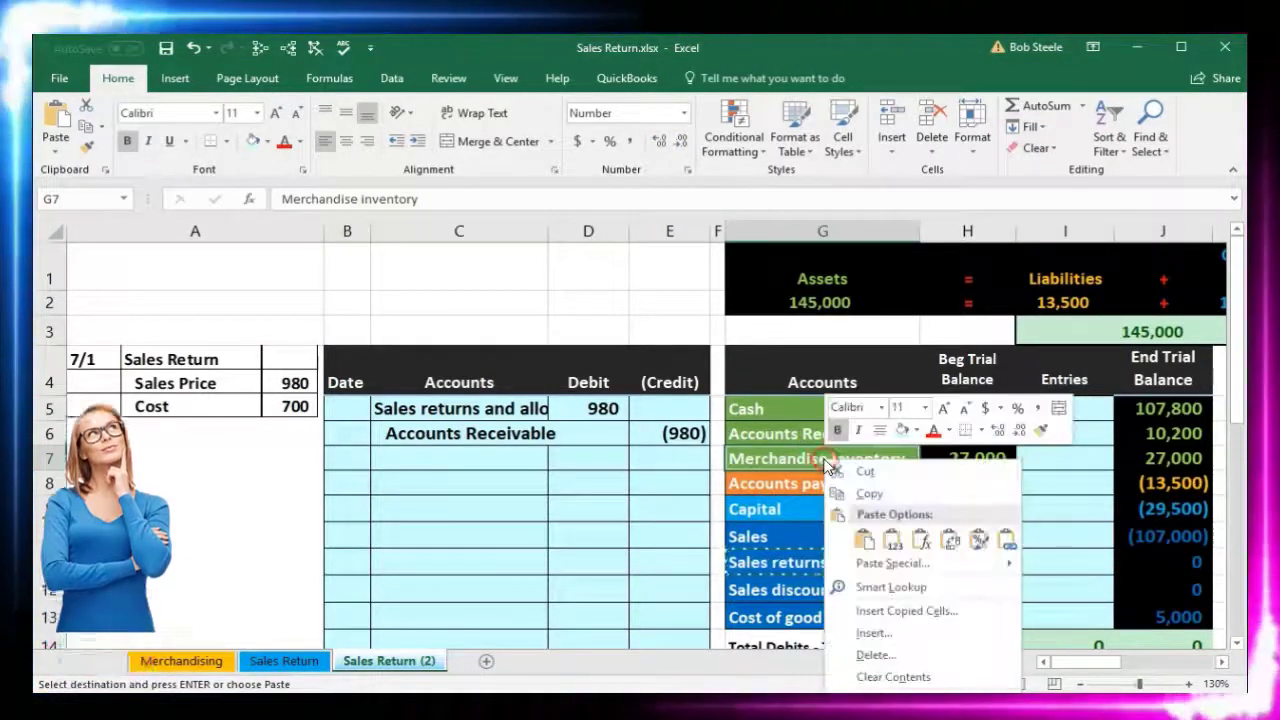
{"action": "left_click", "coordinate": [870, 491]}
{"action": "left_click", "coordinate": [452, 481]}
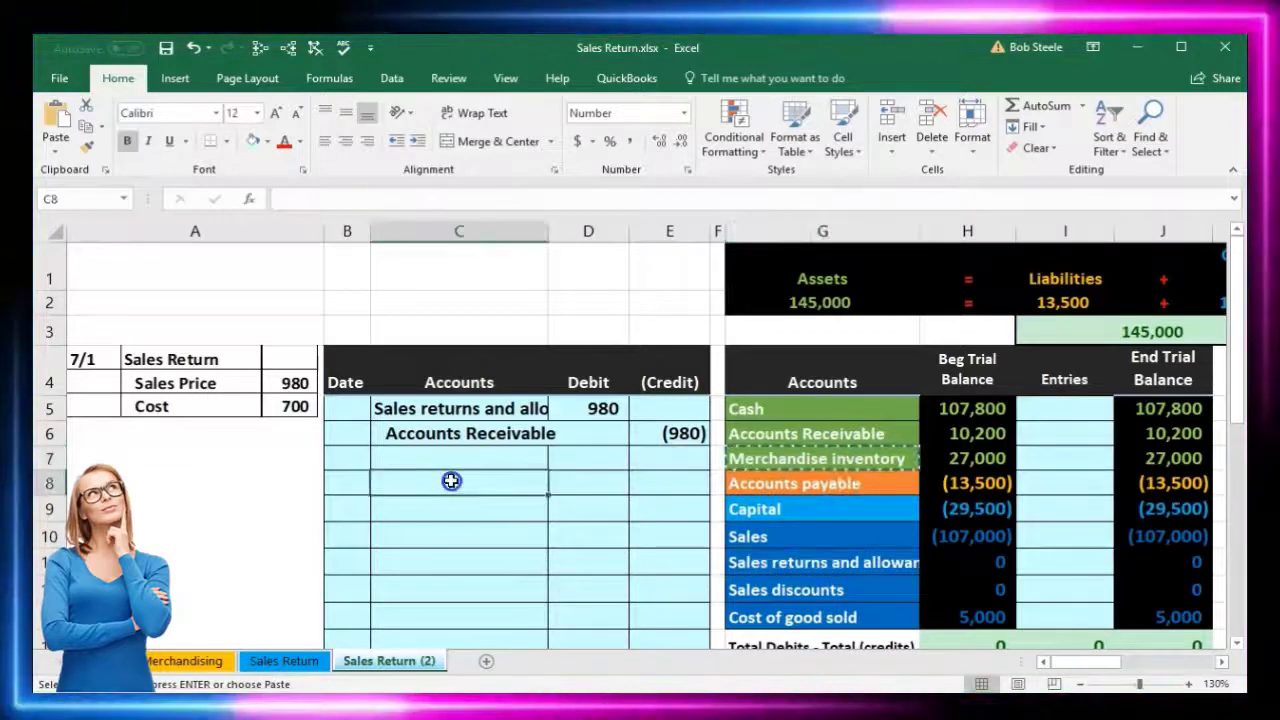
{"action": "right_click", "coordinate": [452, 481]}
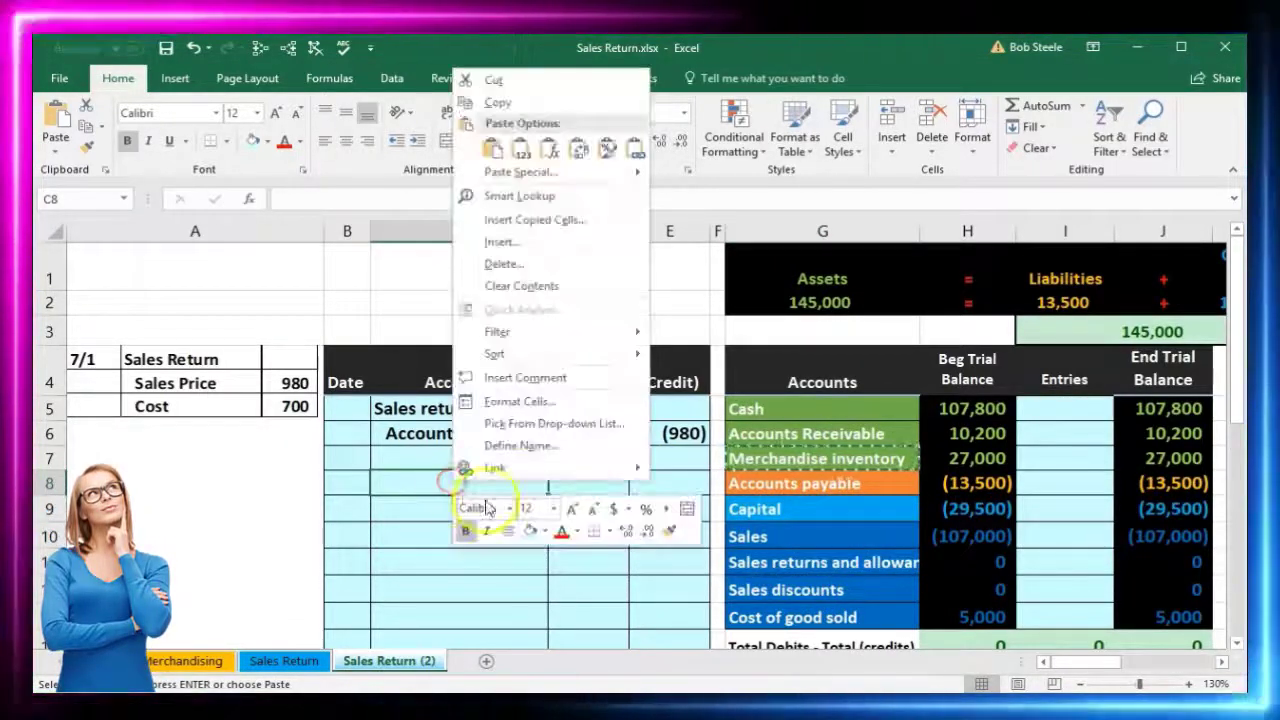
{"action": "left_click", "coordinate": [505, 171]}
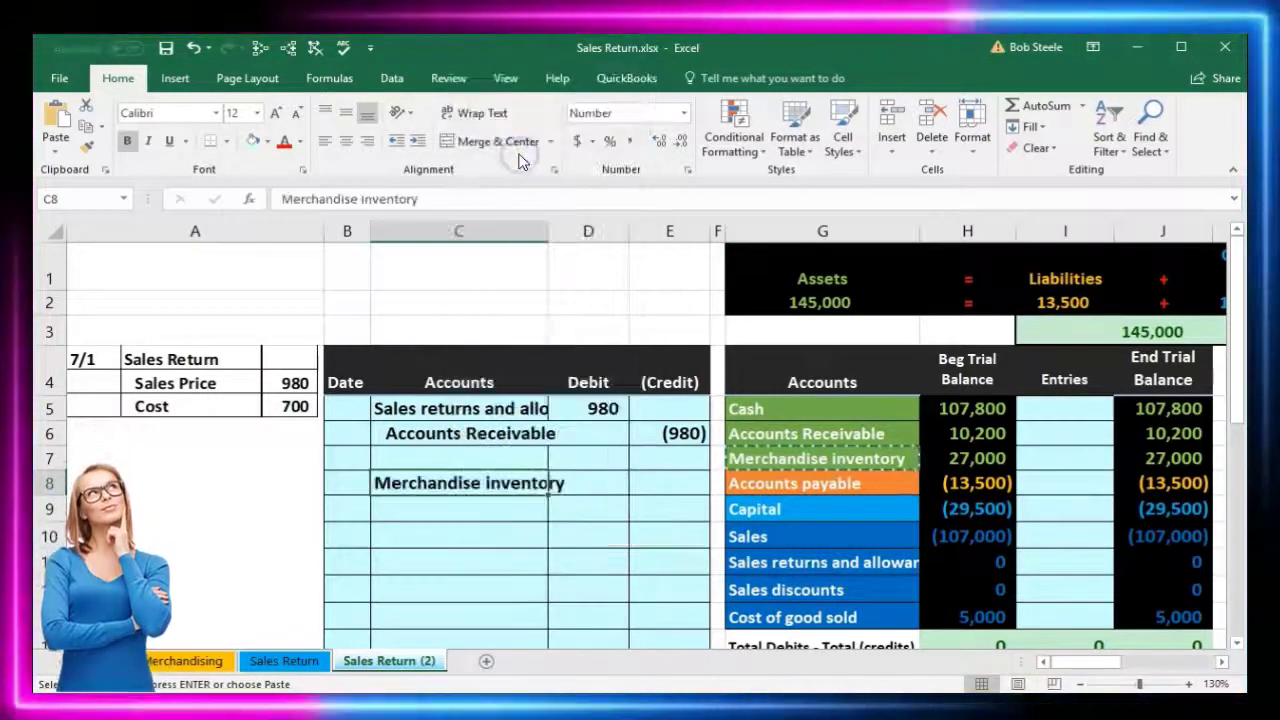
Step: Enter a 700 debit for Merchandise inventory in cell D8 and its offsetting credit in cell E9 as -D8
{"action": "left_click", "coordinate": [589, 481]}
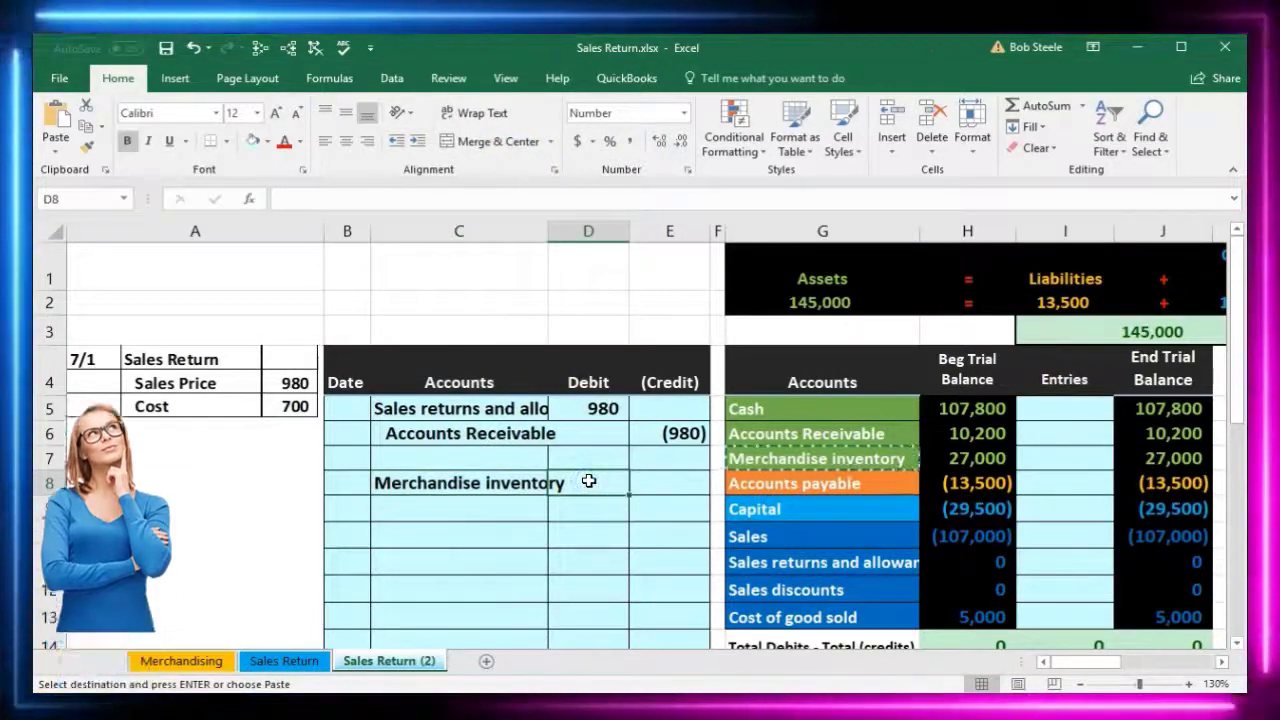
{"action": "type", "text": "700"}
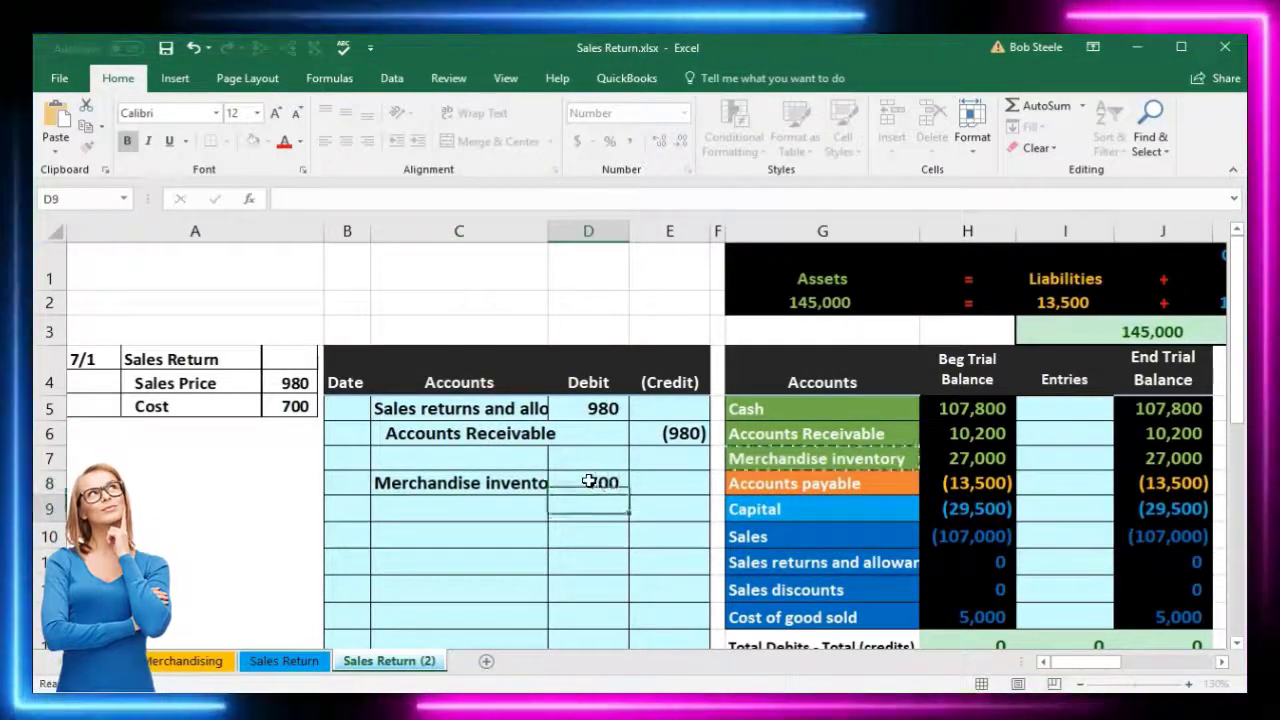
{"action": "left_click", "coordinate": [666, 509]}
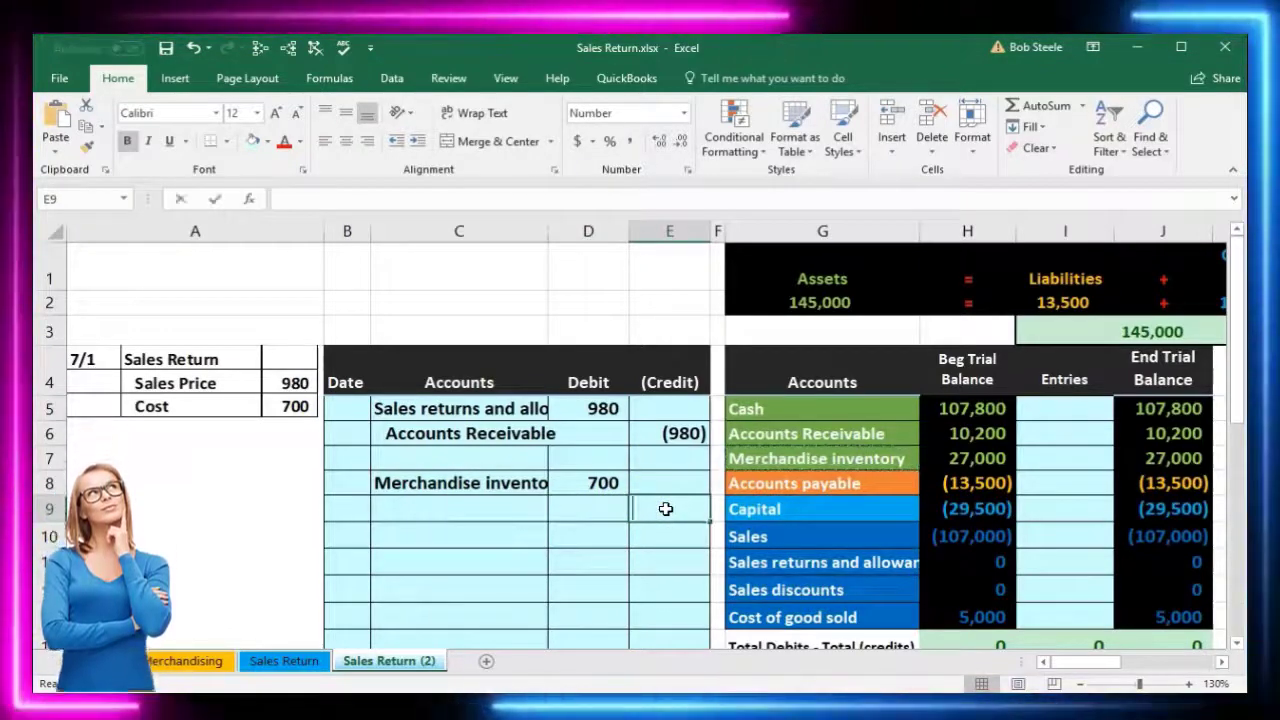
{"action": "type", "text": "-D8"}
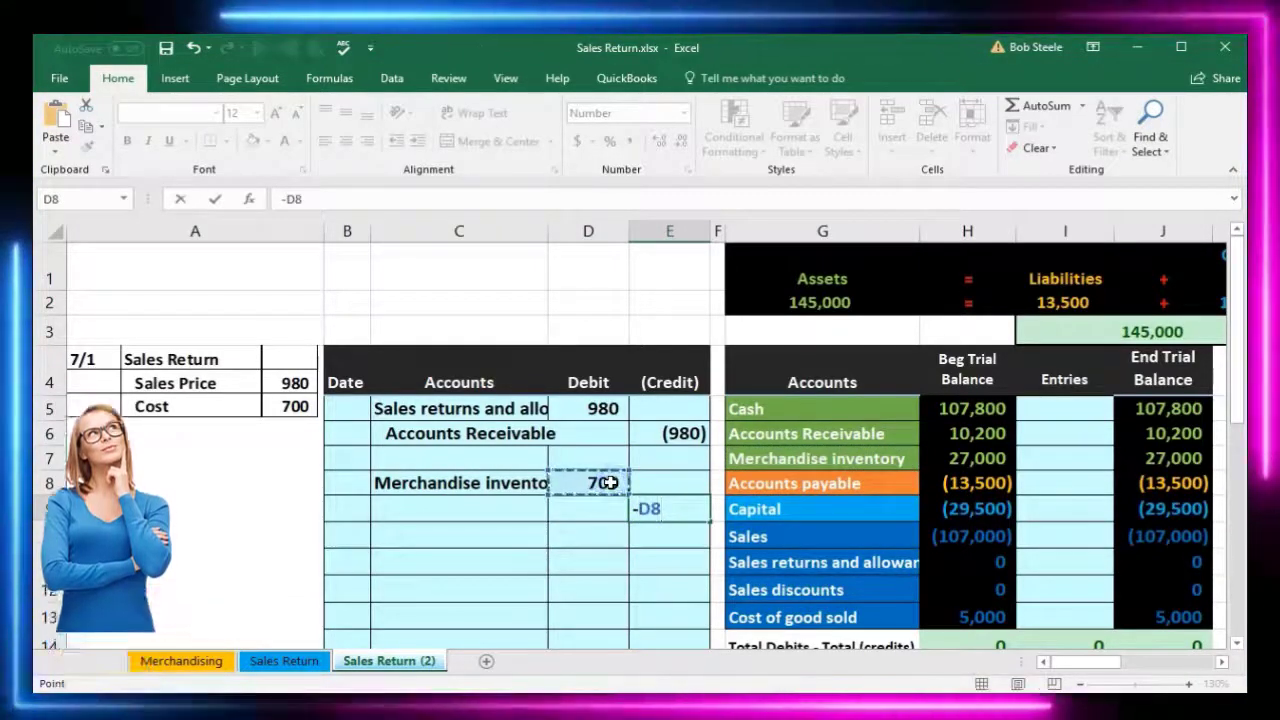
{"action": "key", "text": "Return"}
Step: Copy the Cost of good sold account name from the trial balance into journal cell C9 as values only and indent it
{"action": "left_click", "coordinate": [870, 510]}
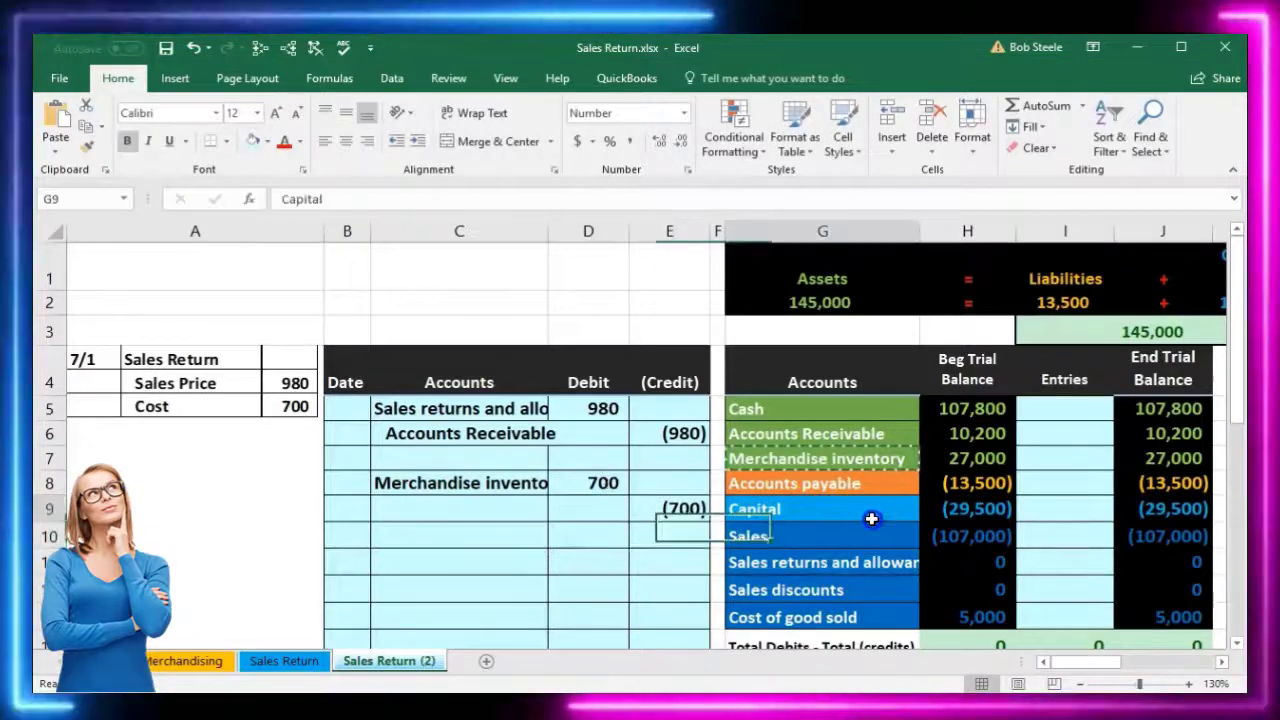
{"action": "scroll", "coordinate": [873, 519], "scroll_direction": "down", "scroll_amount": 3}
{"action": "scroll", "coordinate": [873, 519], "scroll_direction": "down", "scroll_amount": 1}
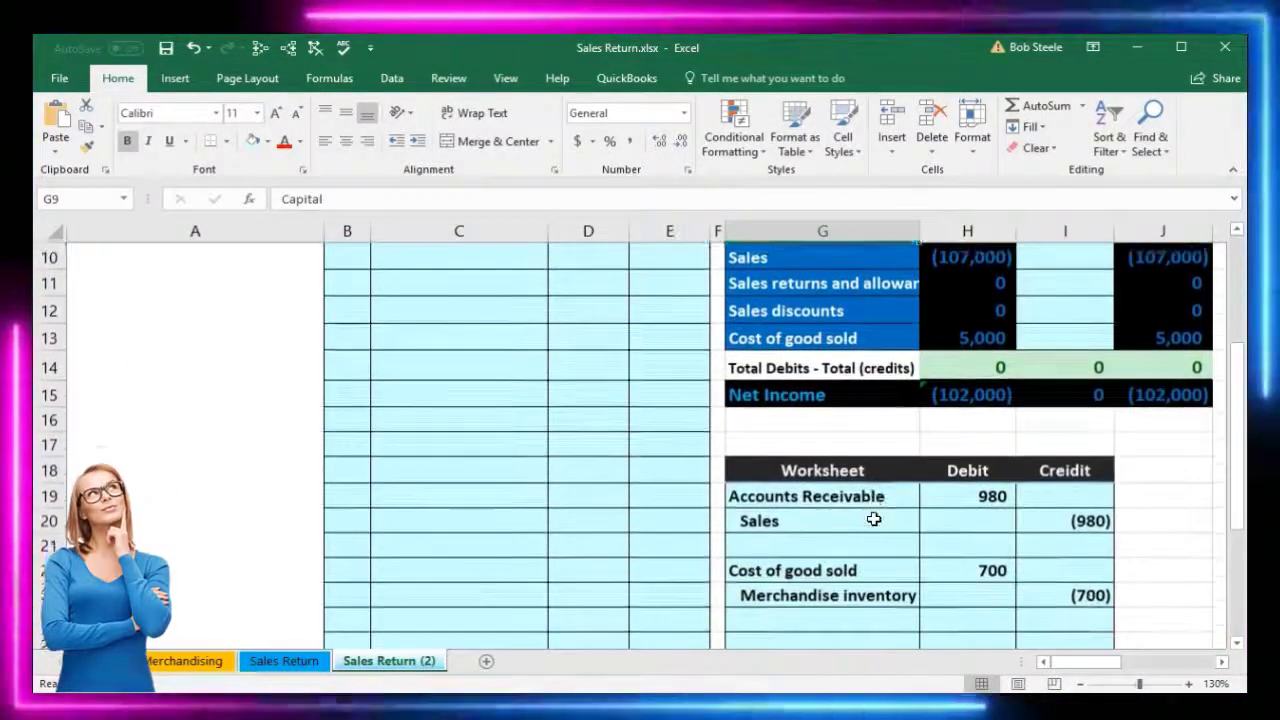
{"action": "left_click", "coordinate": [846, 571]}
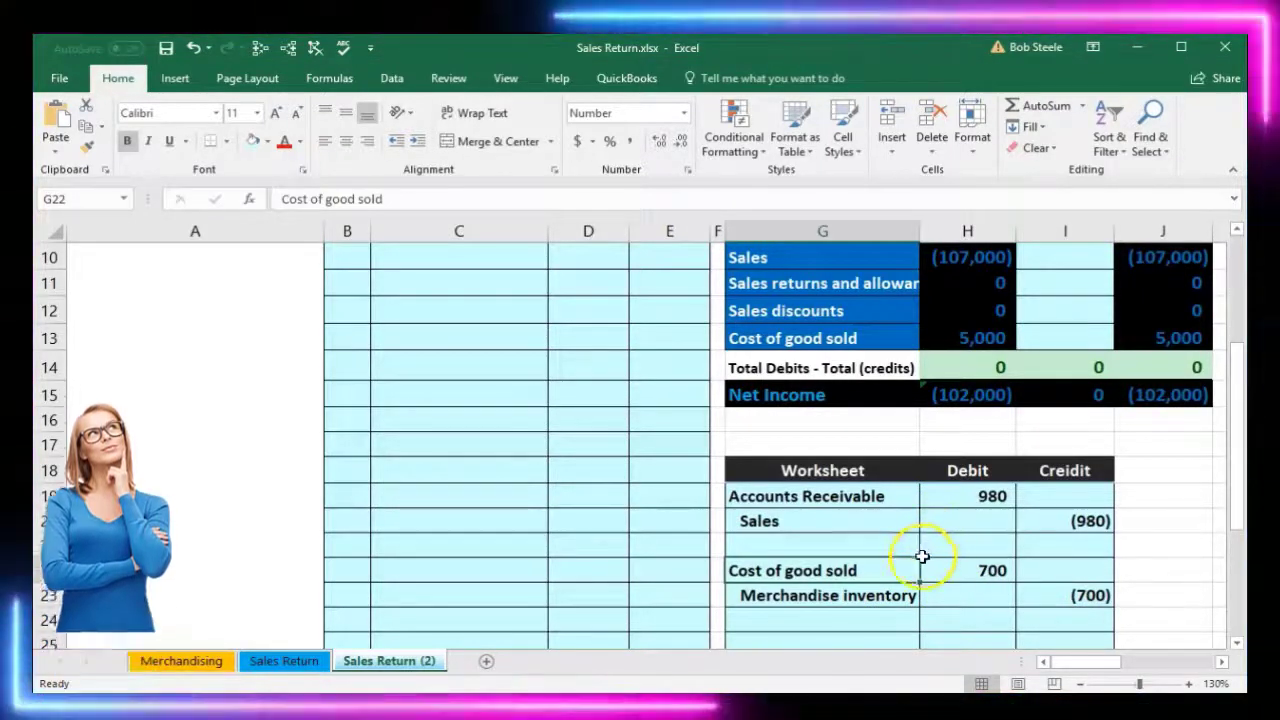
{"action": "scroll", "coordinate": [920, 560], "scroll_direction": "up", "scroll_amount": 2}
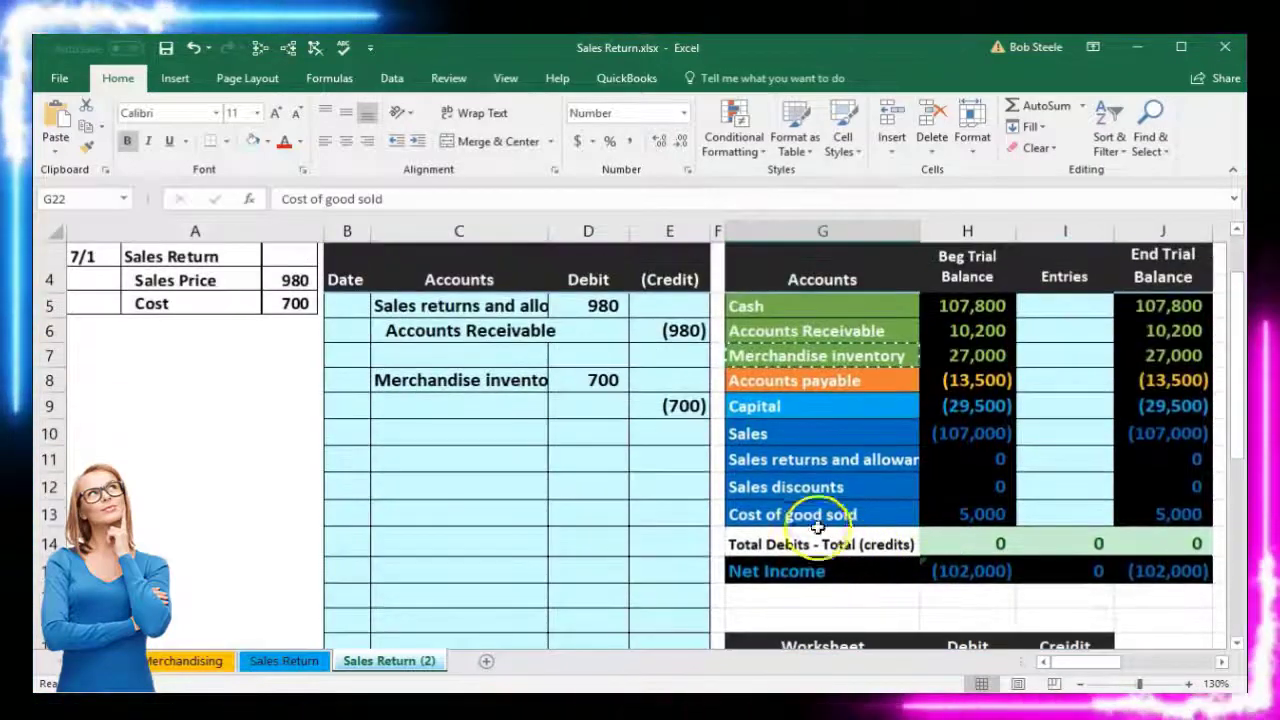
{"action": "right_click", "coordinate": [812, 518]}
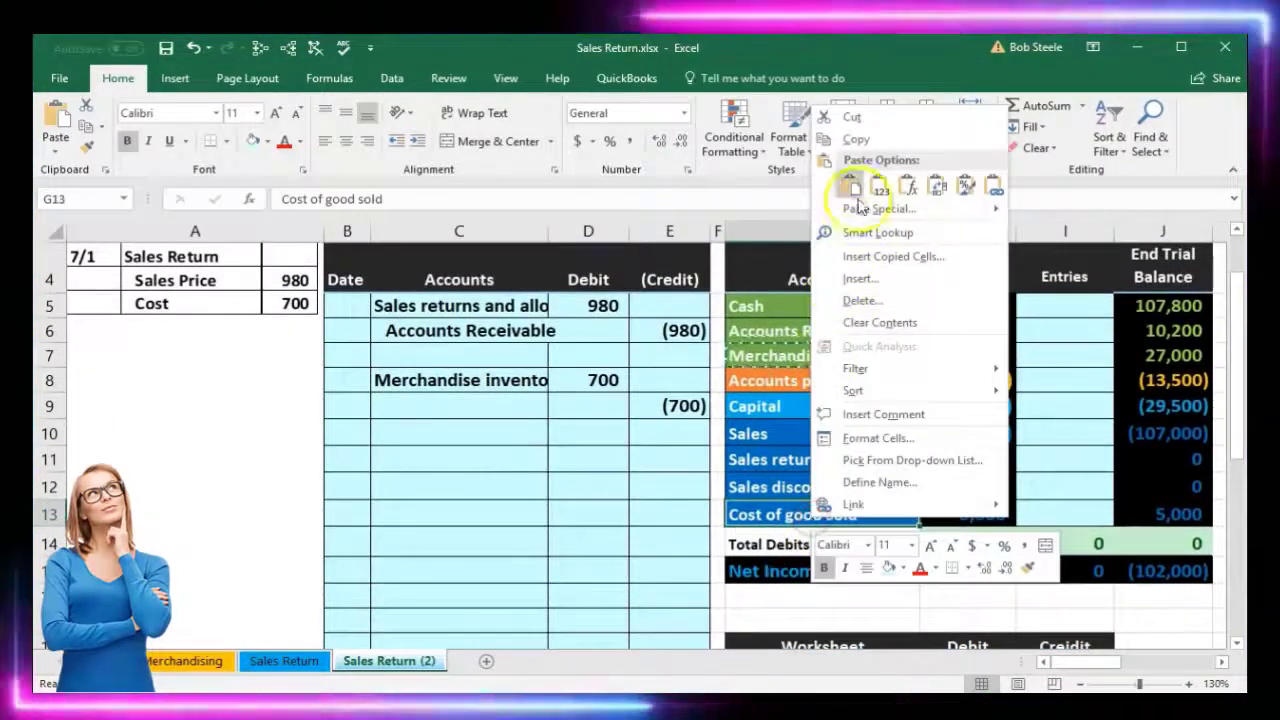
{"action": "left_click", "coordinate": [845, 139]}
{"action": "left_click", "coordinate": [461, 404]}
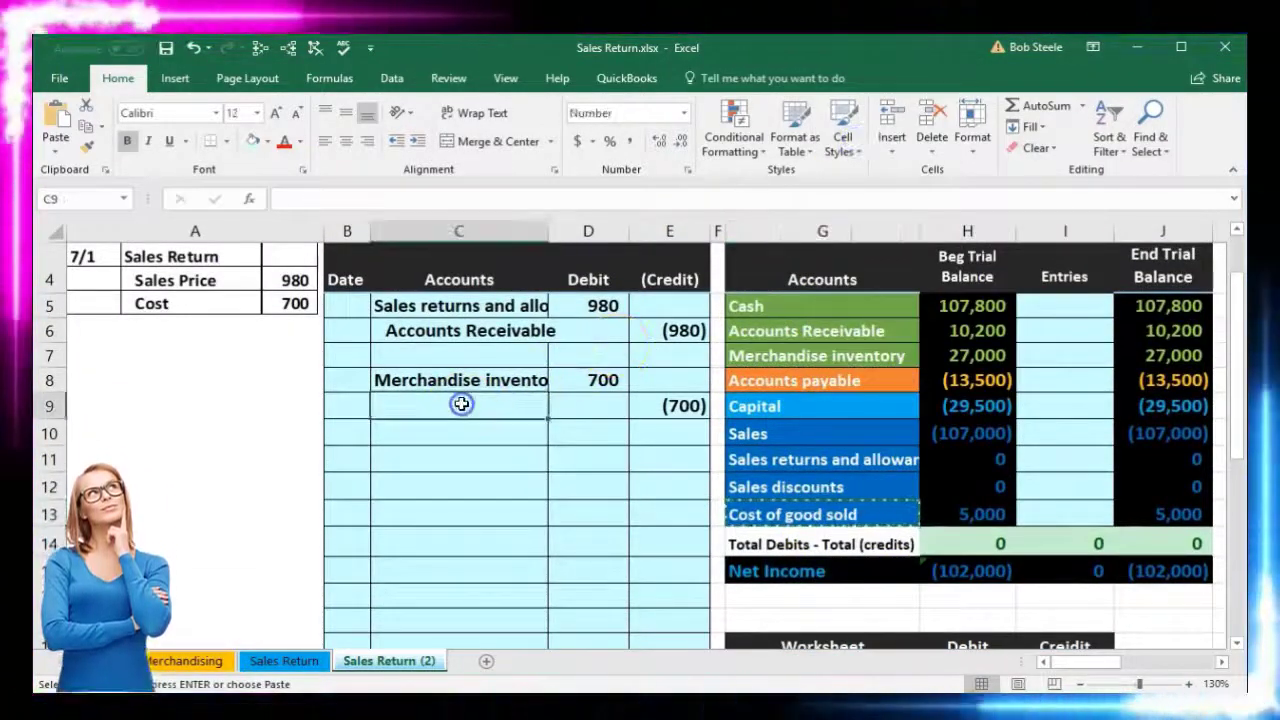
{"action": "right_click", "coordinate": [461, 404]}
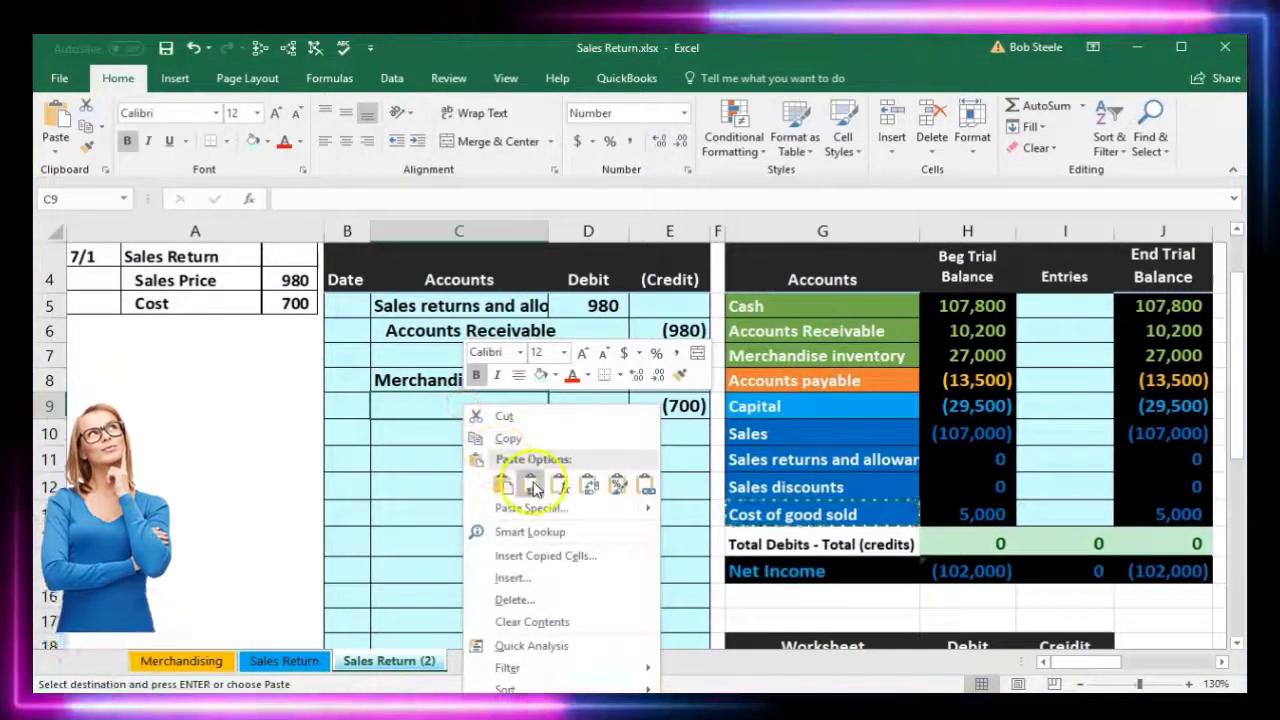
{"action": "left_click", "coordinate": [533, 482]}
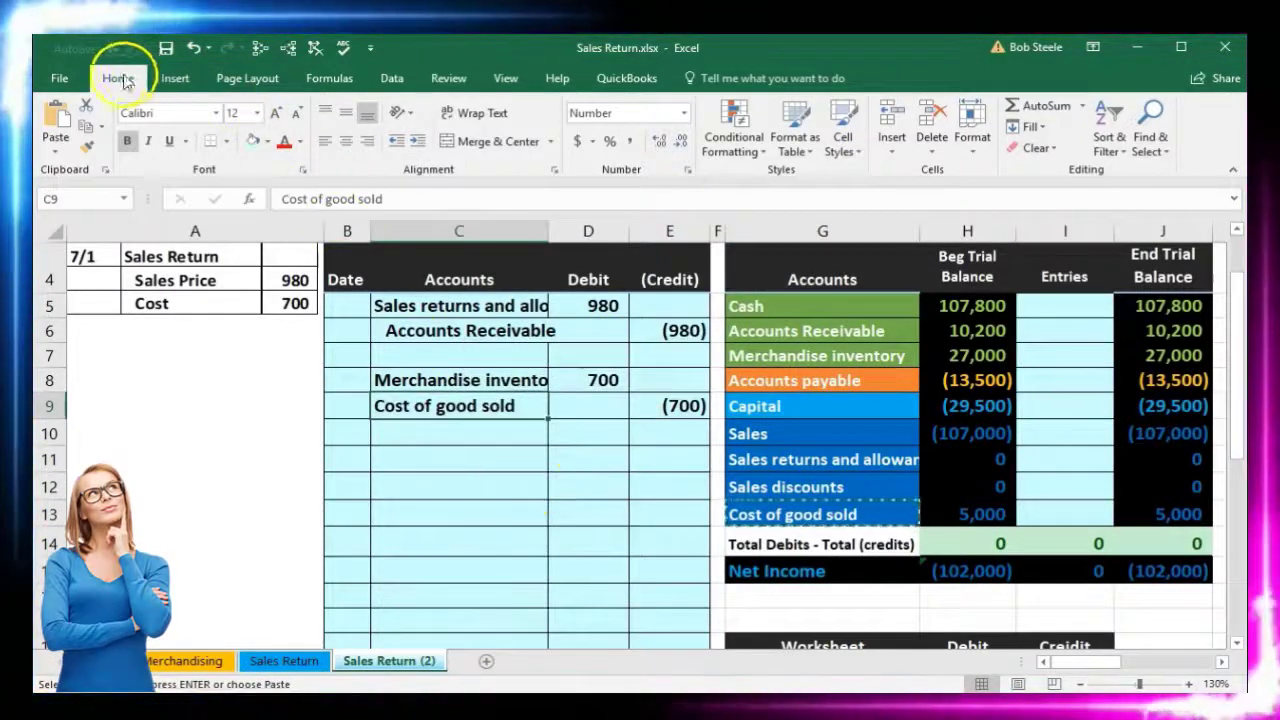
{"action": "left_click", "coordinate": [418, 147]}
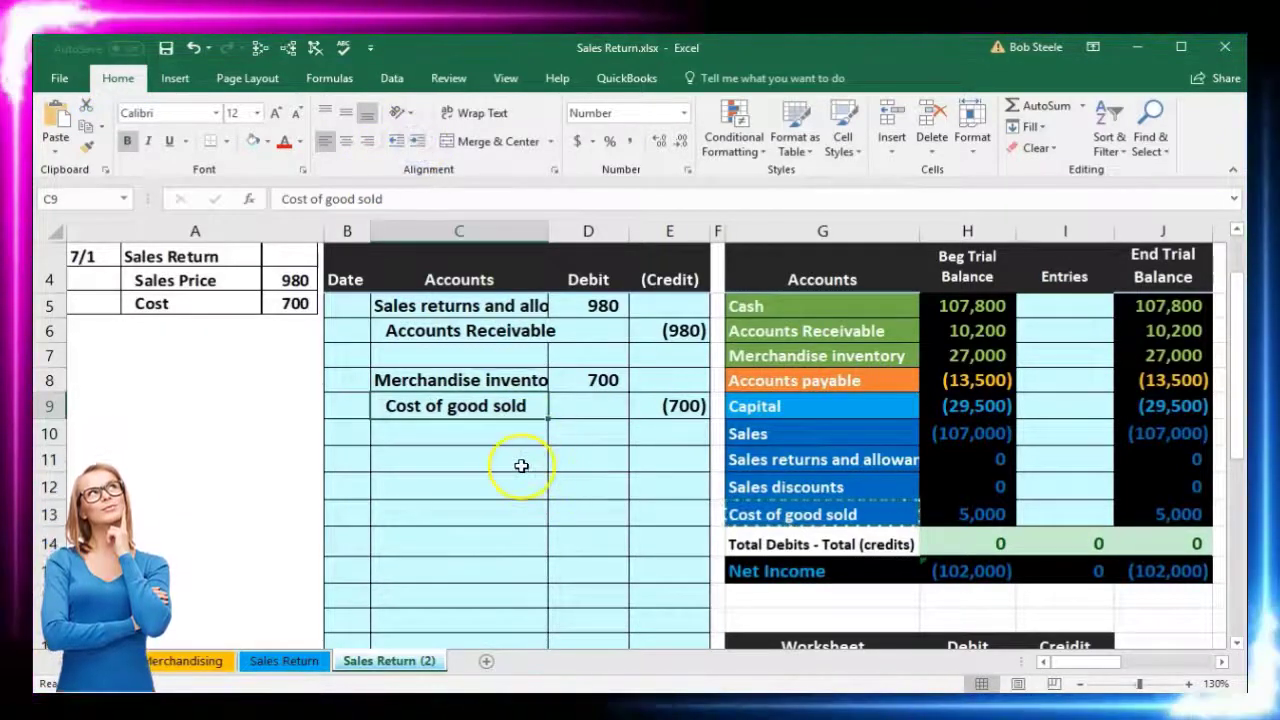
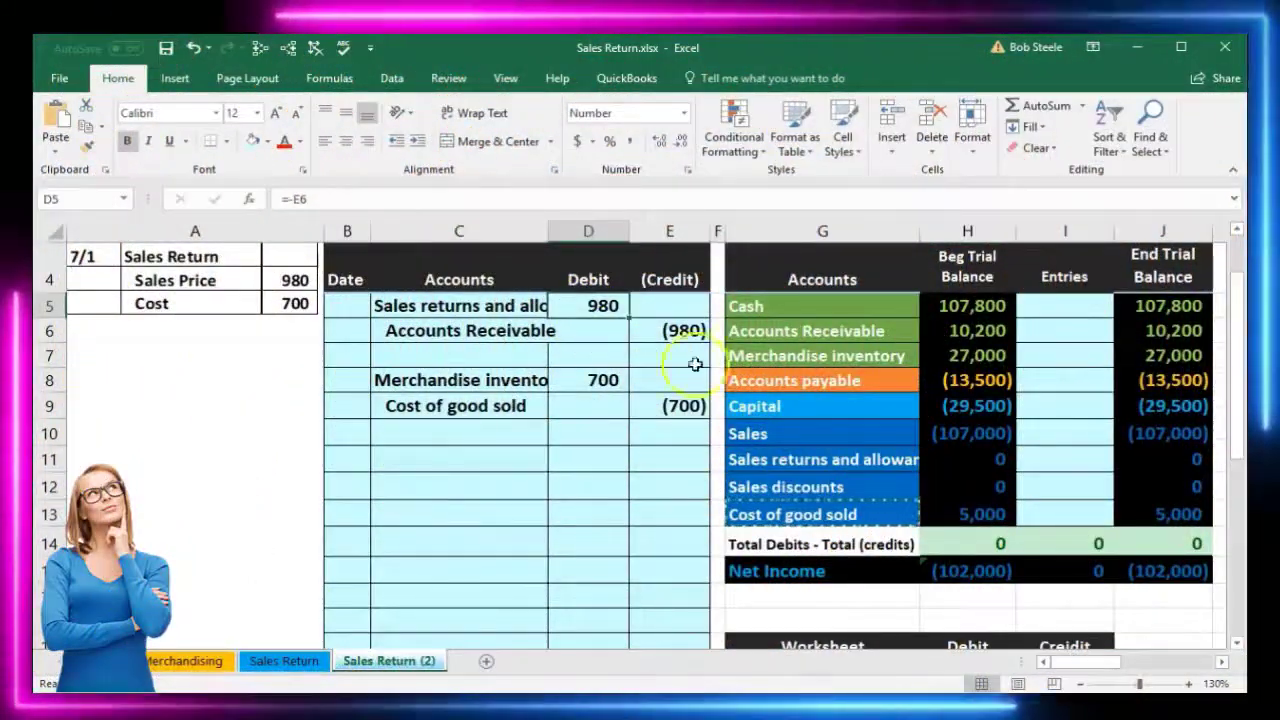
Step: Post the journal's Sales returns and allowances debit to that account's Entries cell I11 in the trial balance with the formula =D5
{"action": "left_click", "coordinate": [945, 434]}
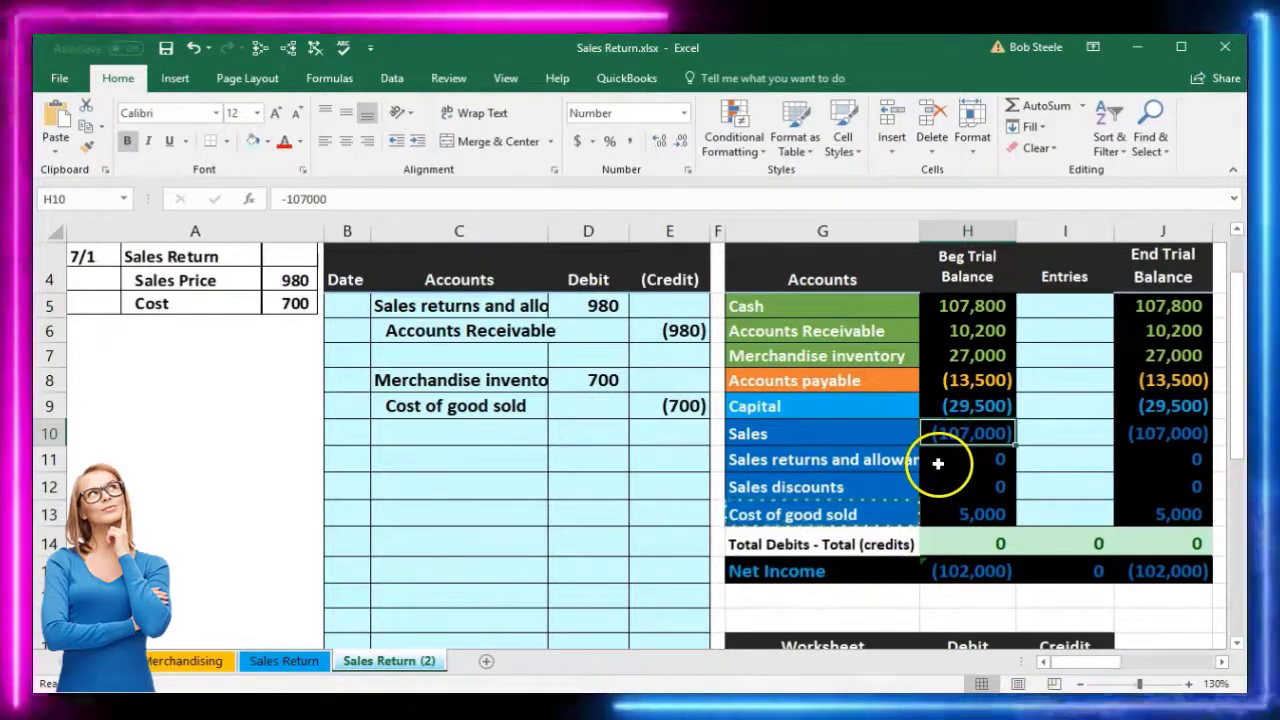
{"action": "left_click", "coordinate": [904, 461]}
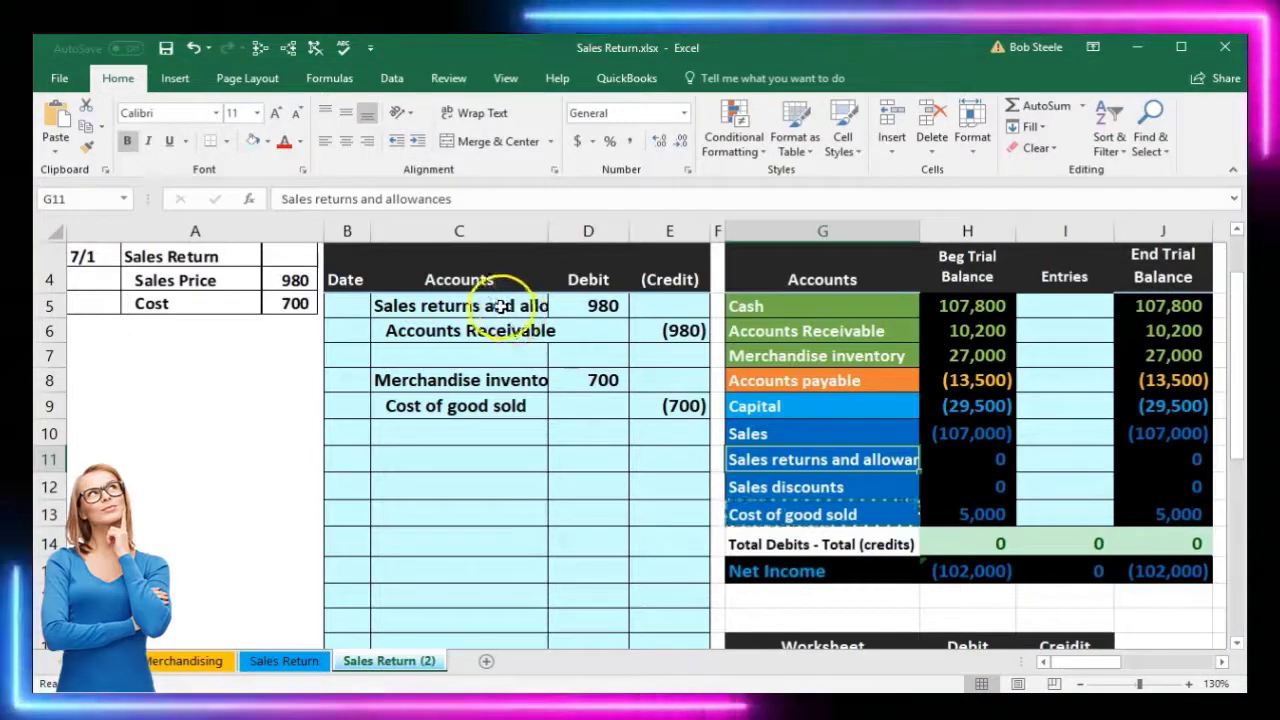
{"action": "left_click", "coordinate": [547, 303]}
{"action": "left_click_drag", "start_coordinate": [547, 303], "coordinate": [586, 303]}
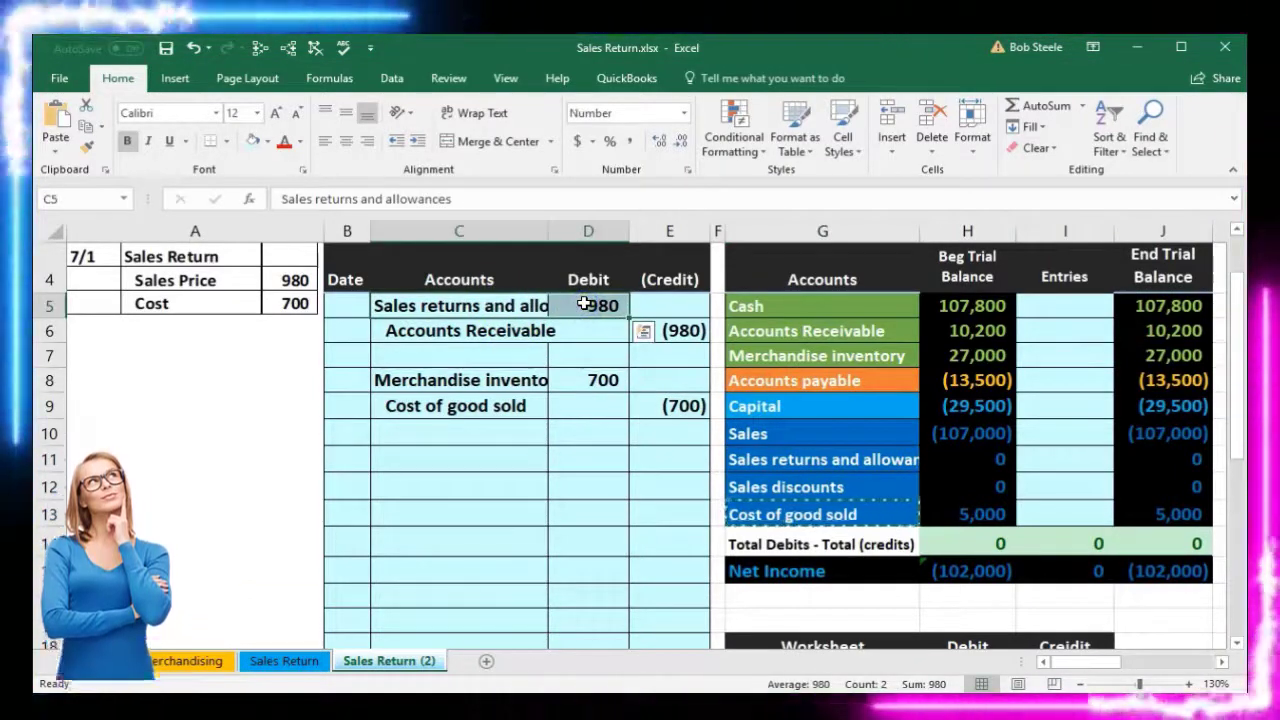
{"action": "left_click", "coordinate": [1051, 458]}
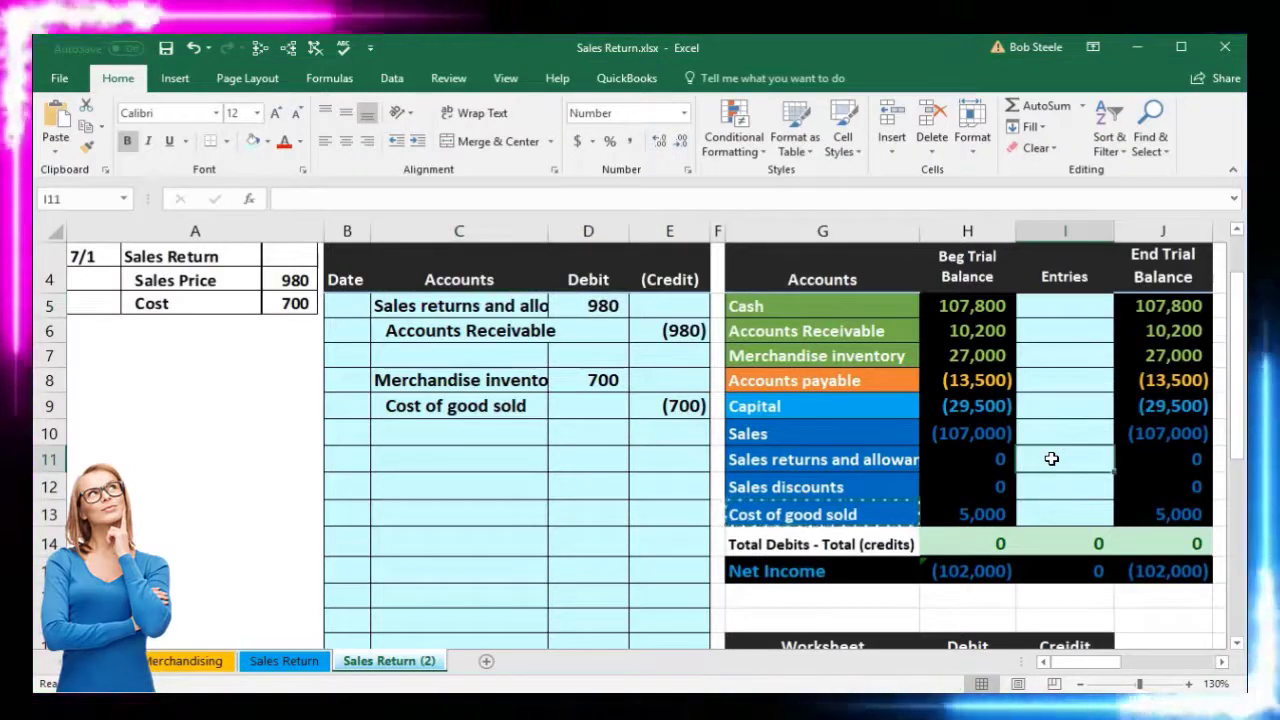
{"action": "type", "text": "="}
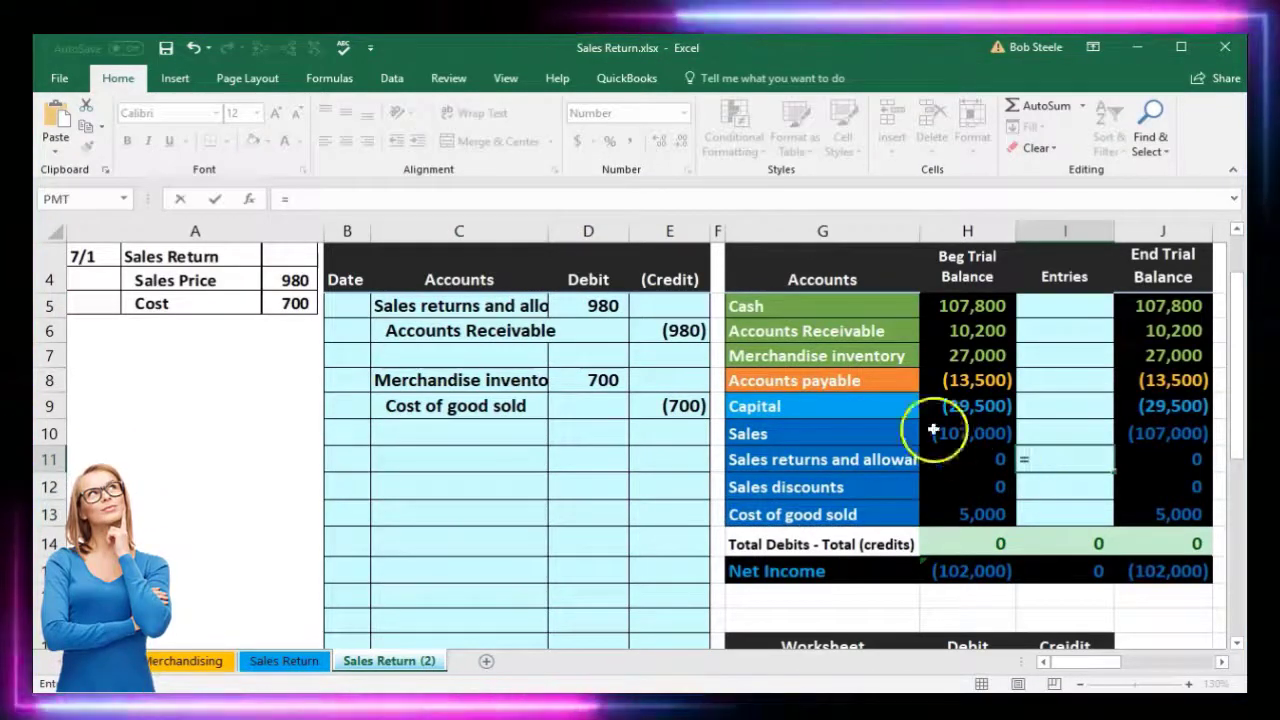
{"action": "left_click", "coordinate": [595, 305]}
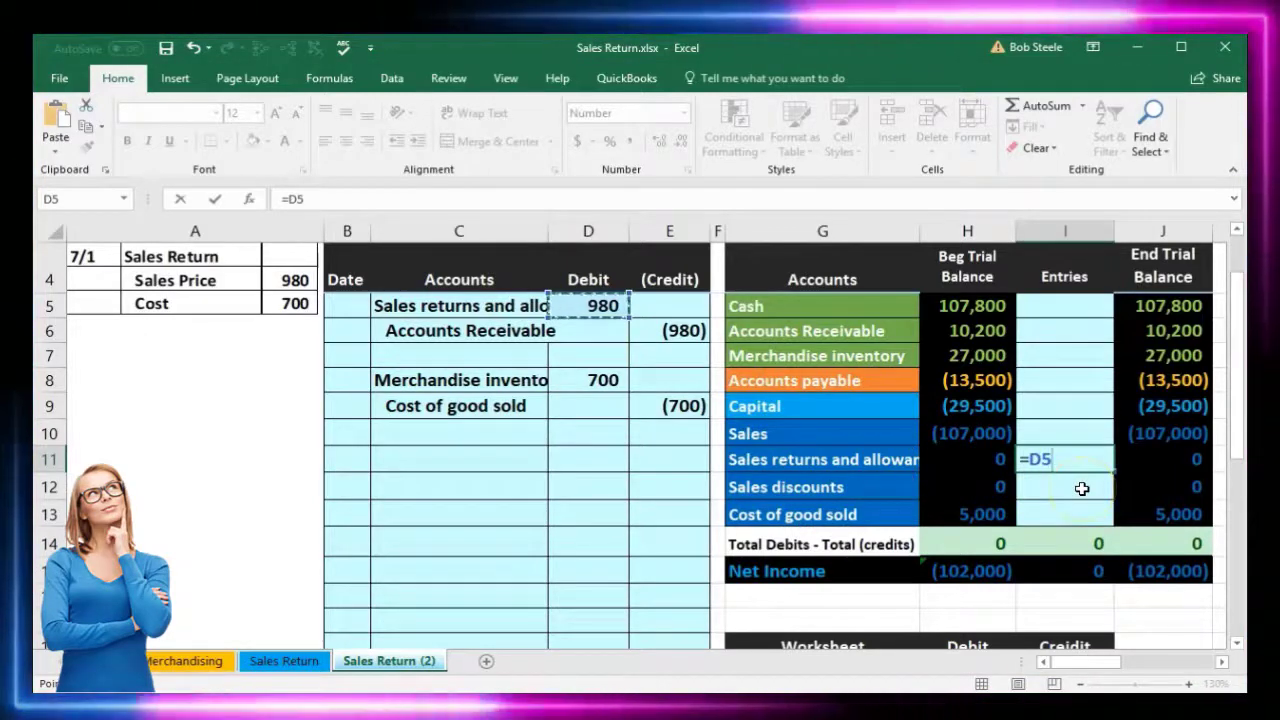
{"action": "key", "text": "Return"}
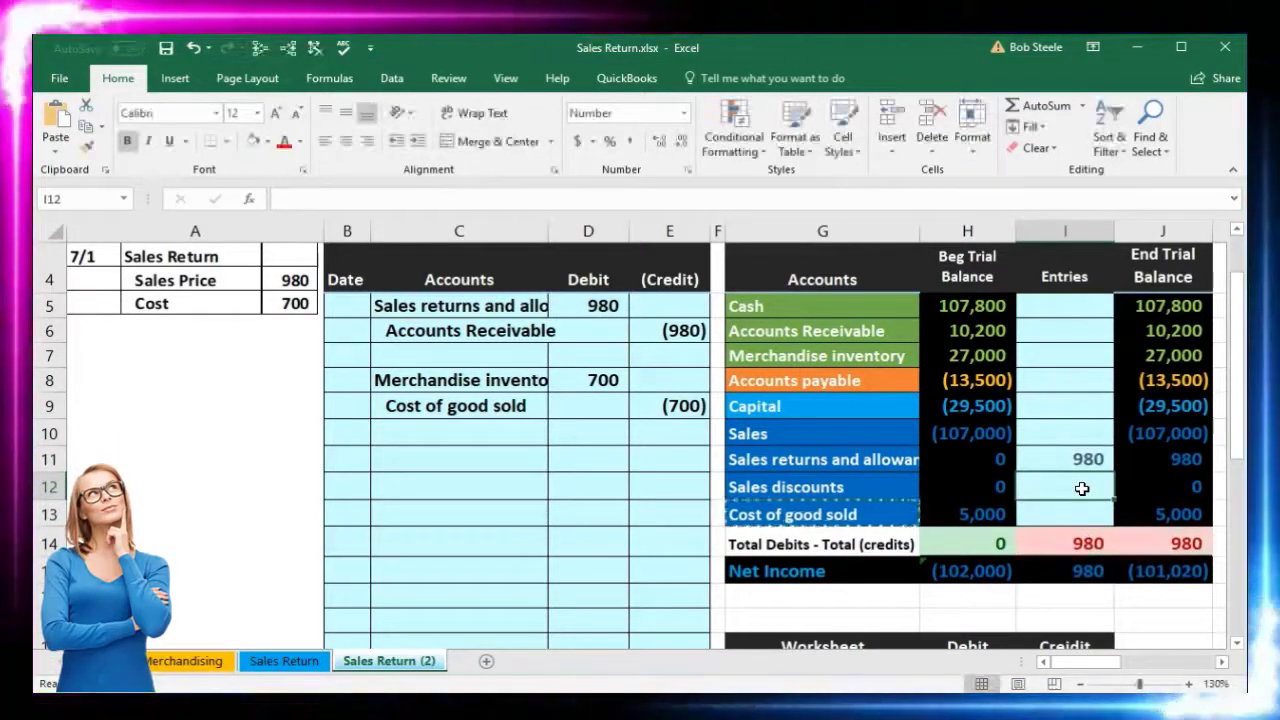
Step: Examine the ending Sales returns and allowances balance, the debits-less-credits total, and the beginning and ending Net Income in the trial balance
{"action": "left_click", "coordinate": [1153, 459]}
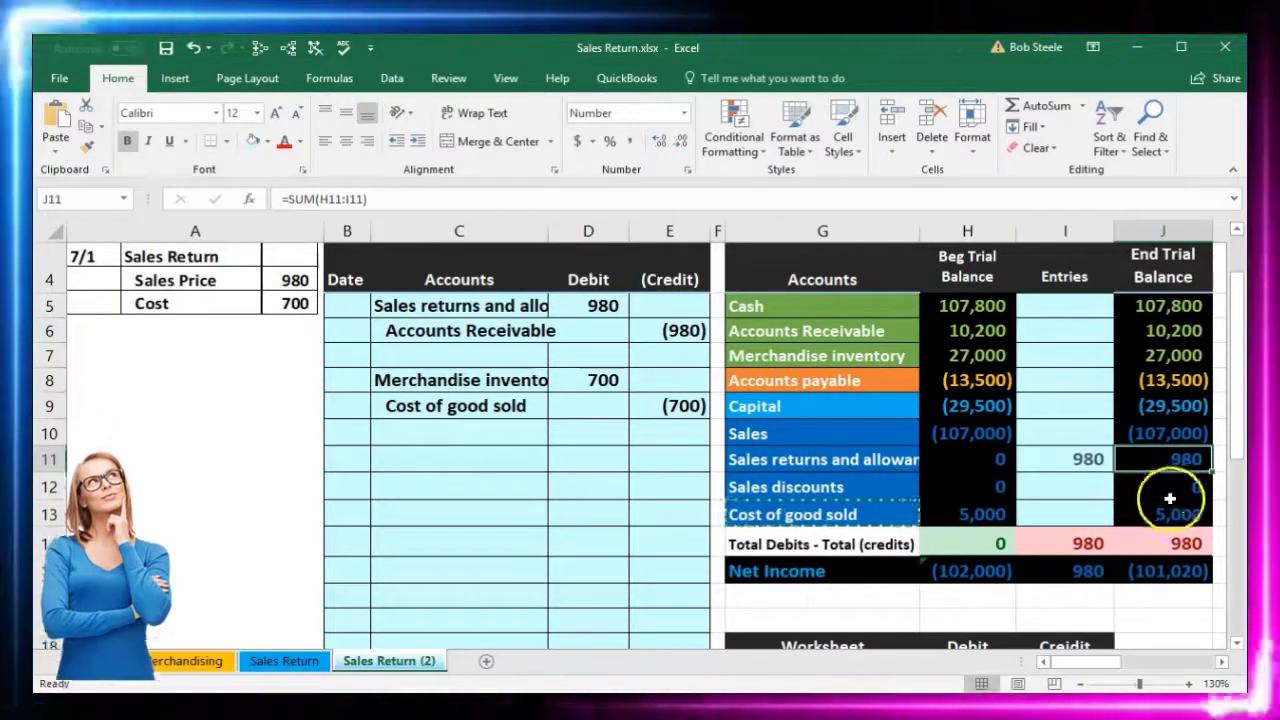
{"action": "left_click", "coordinate": [1168, 545]}
{"action": "left_click", "coordinate": [1166, 570]}
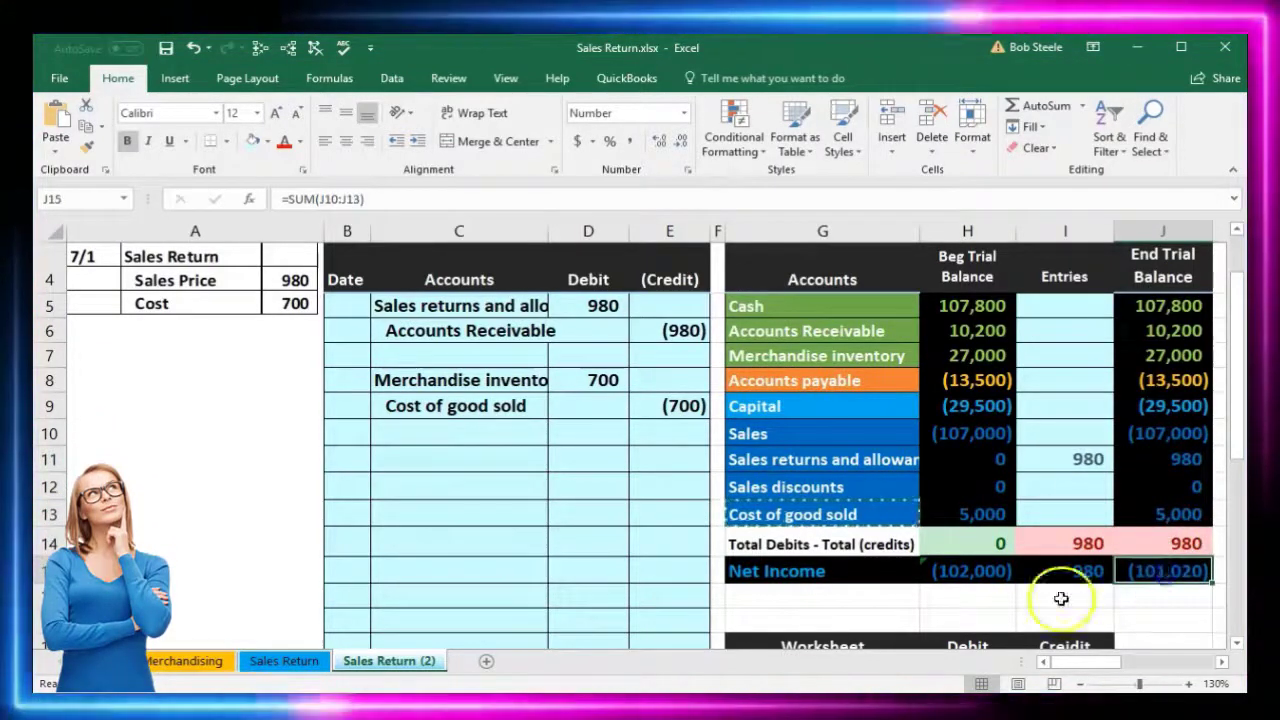
{"action": "left_click", "coordinate": [986, 572]}
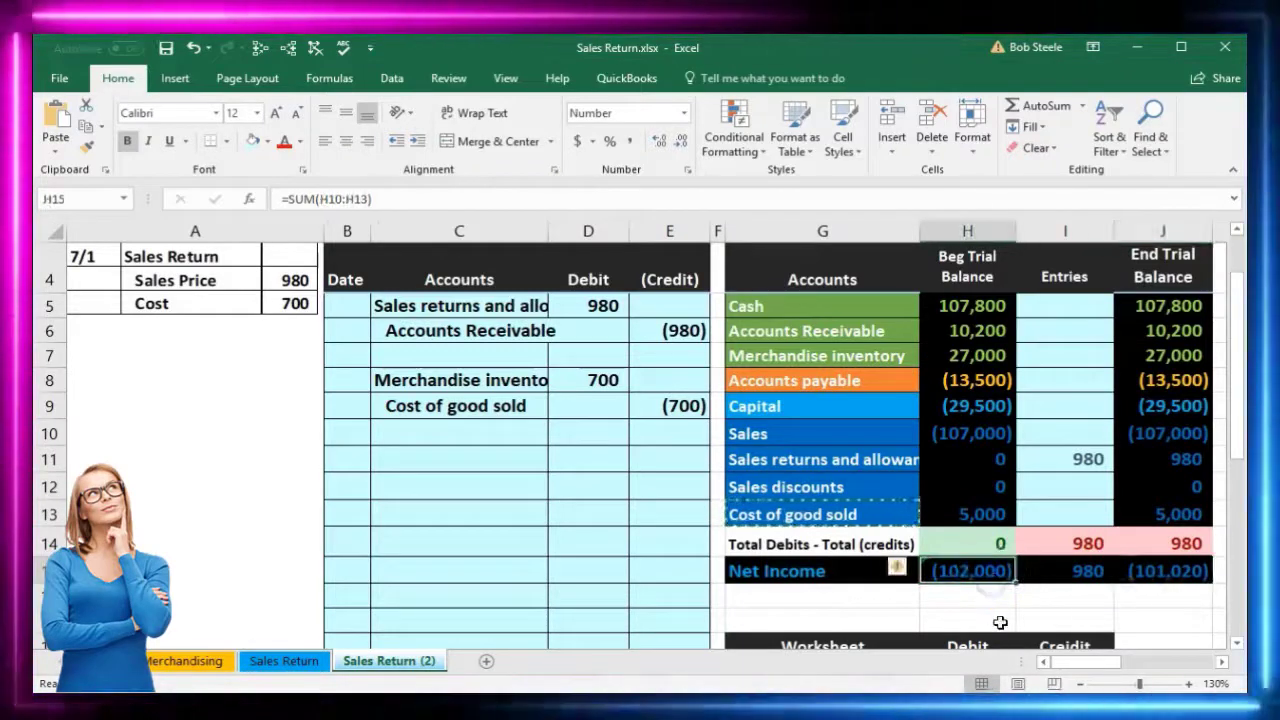
{"action": "left_click", "coordinate": [1065, 586]}
{"action": "left_click", "coordinate": [1163, 571]}
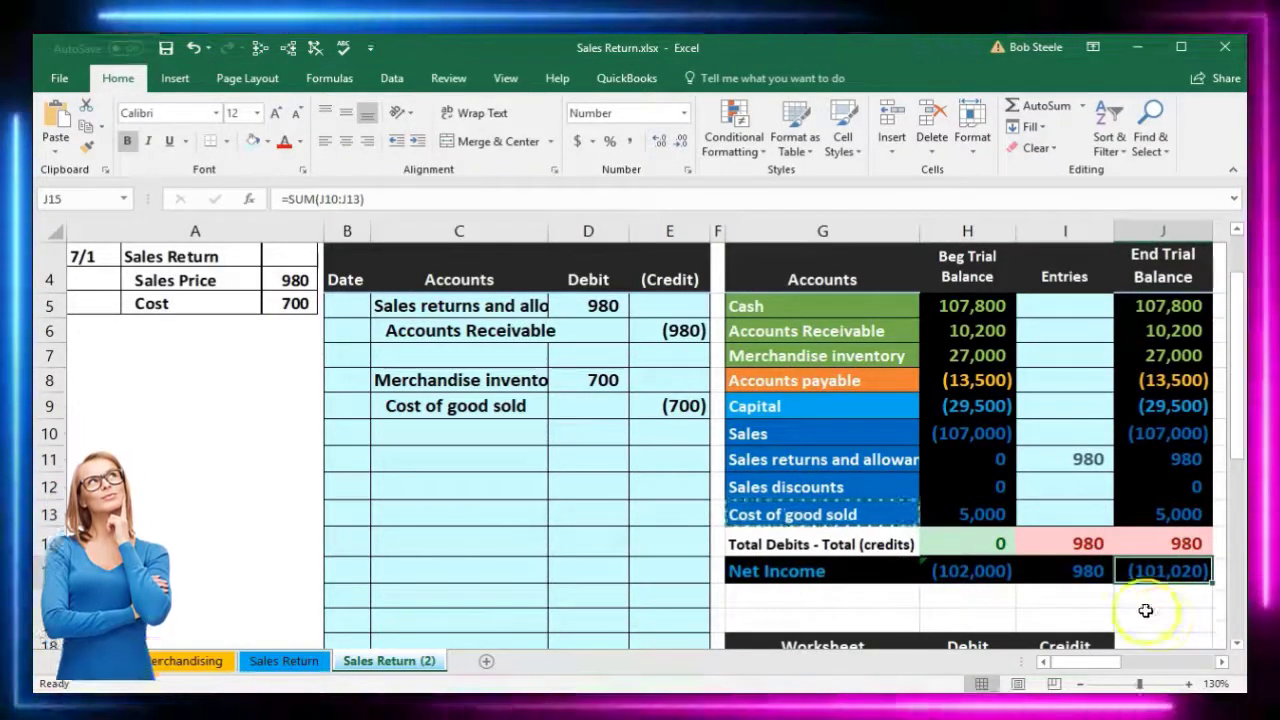
Step: Post the journal's Accounts Receivable credit to that account's Entries cell I6 in the trial balance with the formula =E6
{"action": "left_click", "coordinate": [546, 336]}
{"action": "left_click_drag", "start_coordinate": [548, 337], "coordinate": [668, 337]}
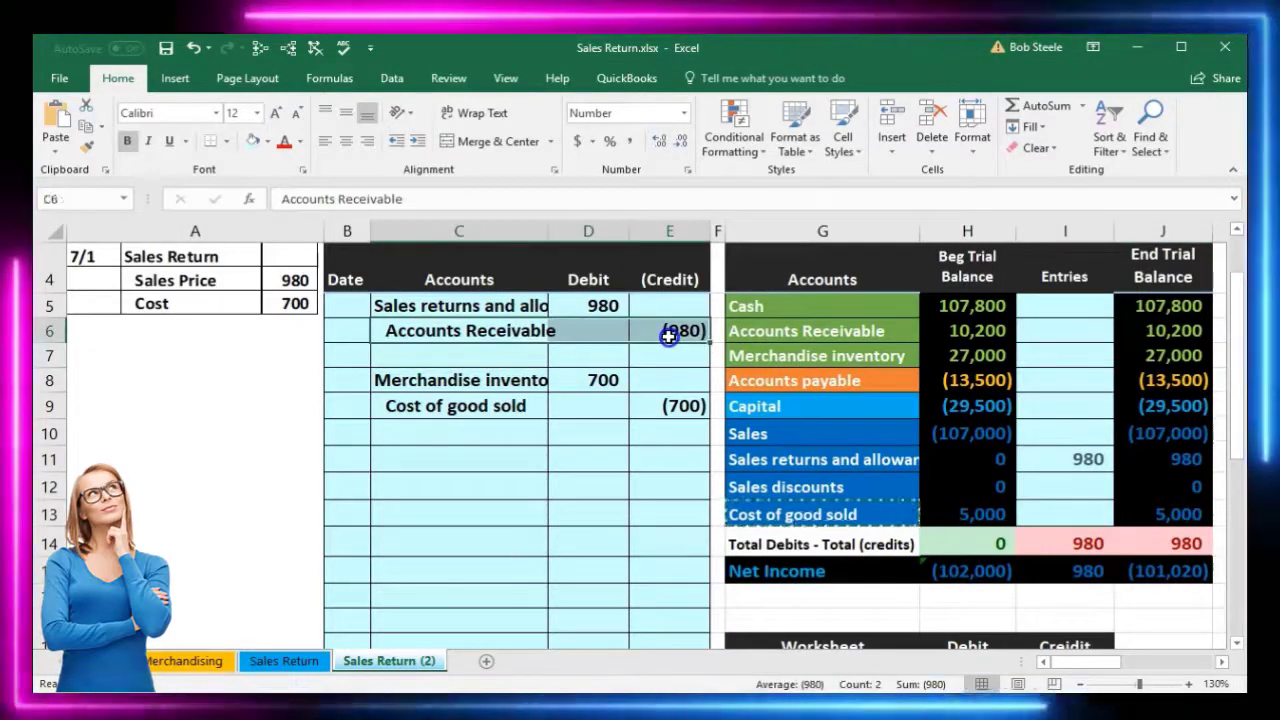
{"action": "left_click", "coordinate": [1061, 330]}
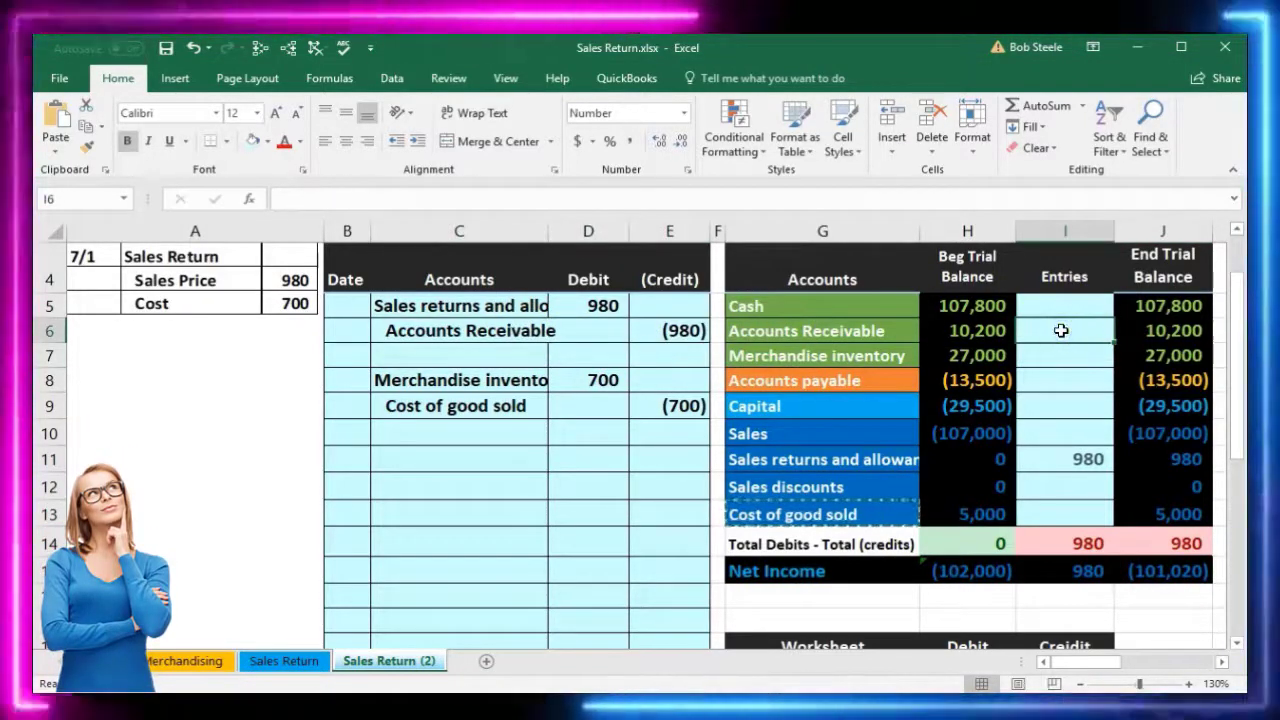
{"action": "type", "text": "="}
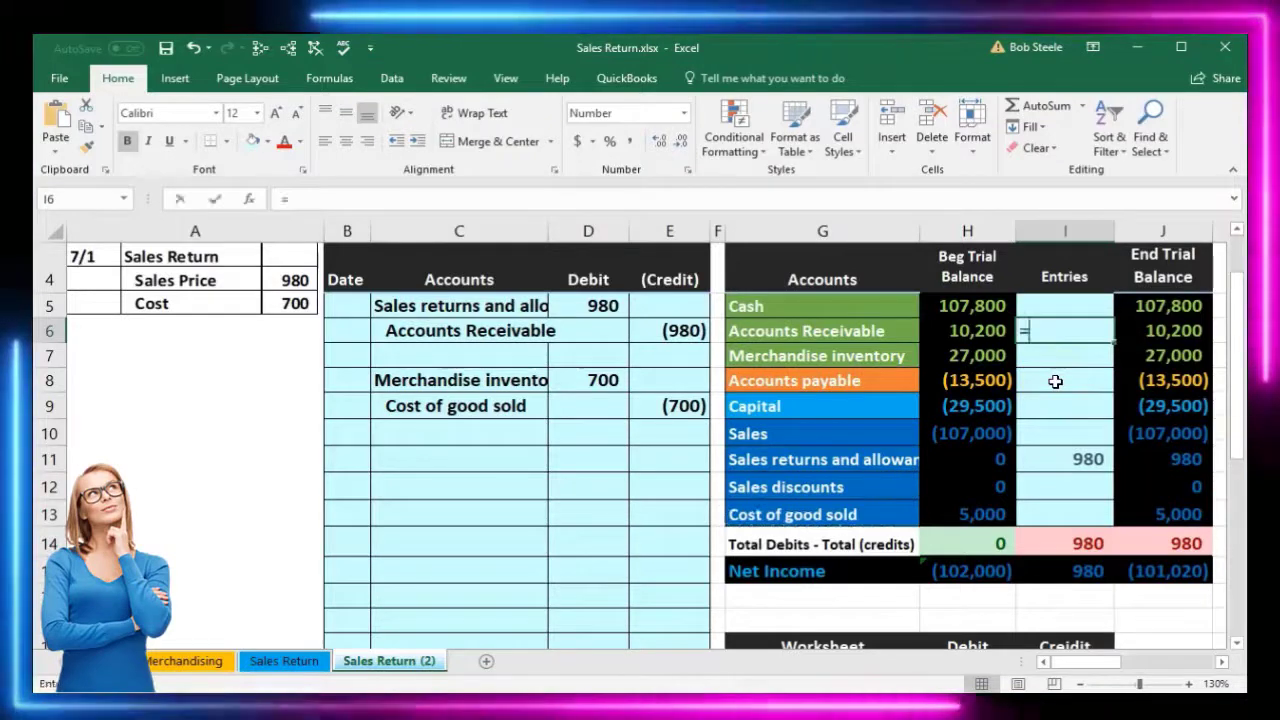
{"action": "left_click", "coordinate": [675, 330]}
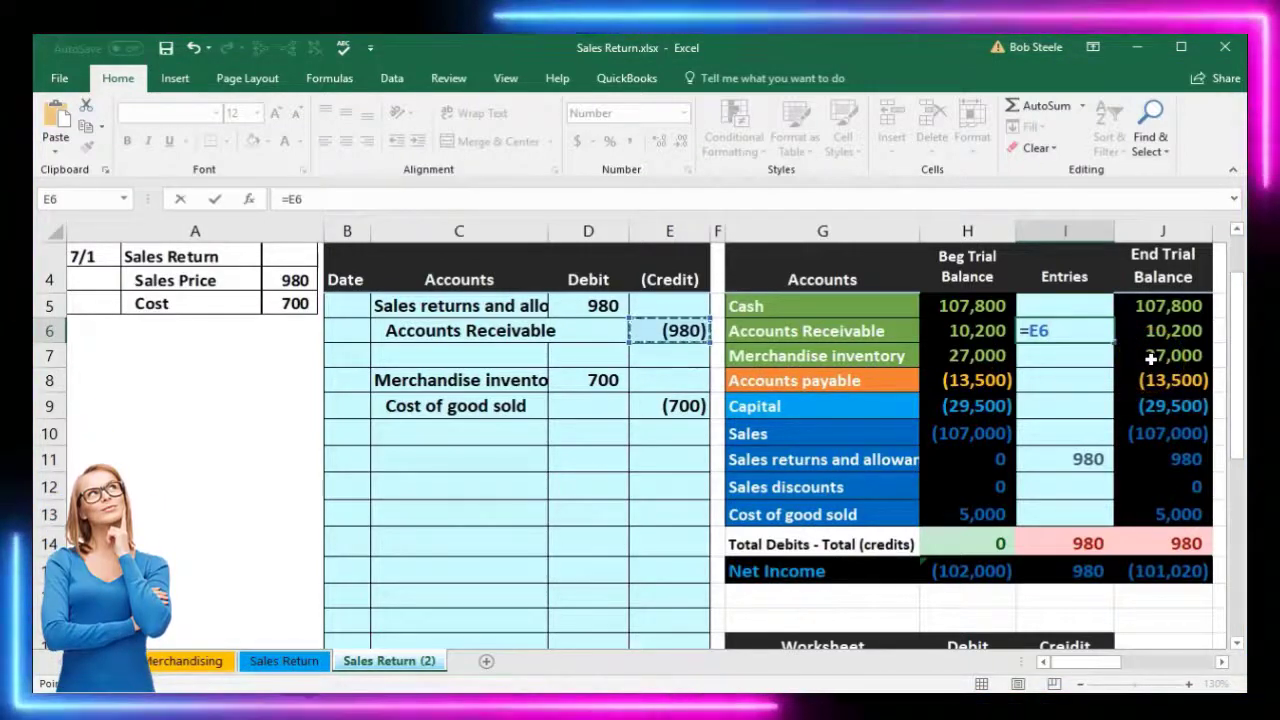
{"action": "key", "text": "Return"}
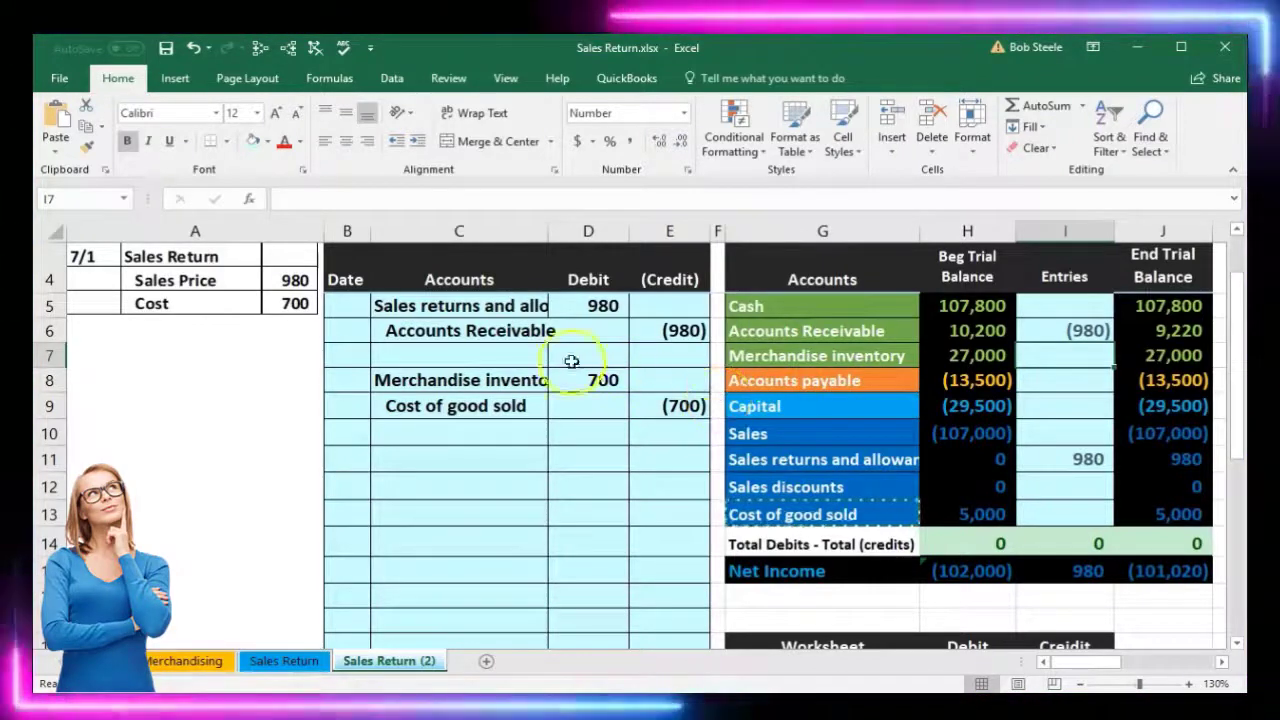
Step: Post the journal's Merchandise inventory debit to that account's Entries cell I7 in the trial balance with the formula =D8
{"action": "left_click_drag", "start_coordinate": [486, 378], "coordinate": [557, 375]}
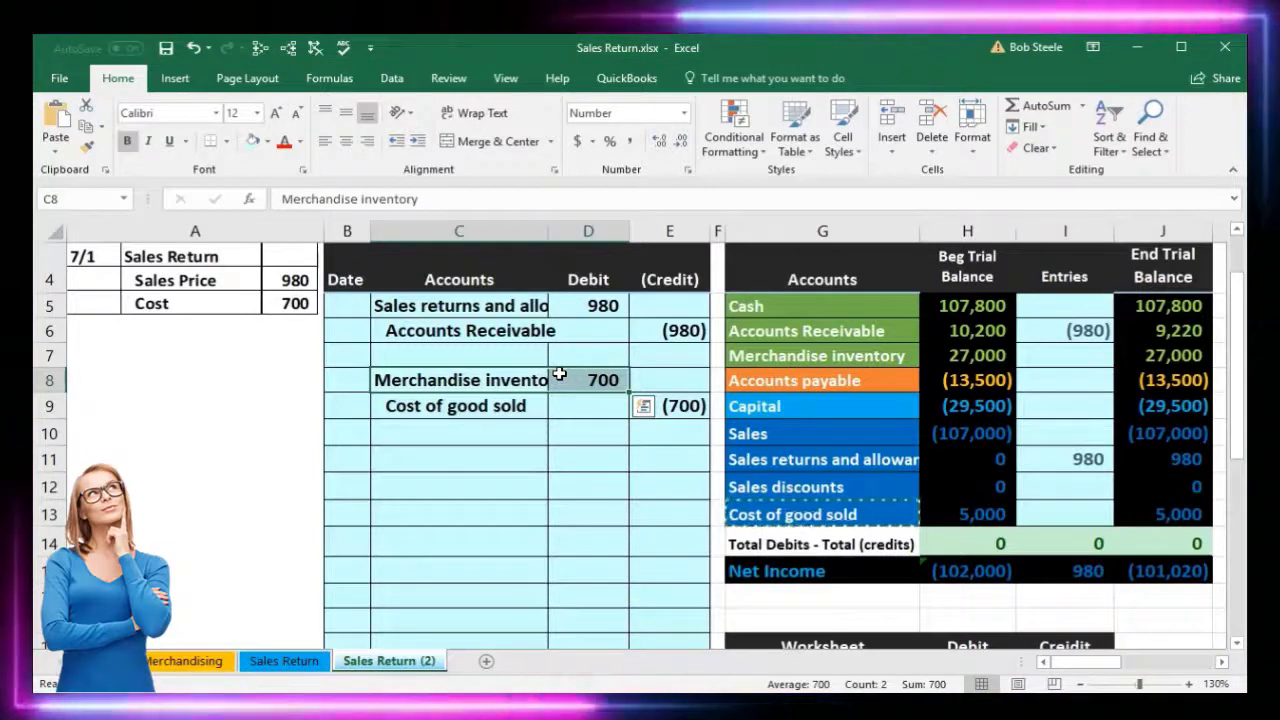
{"action": "left_click", "coordinate": [771, 355]}
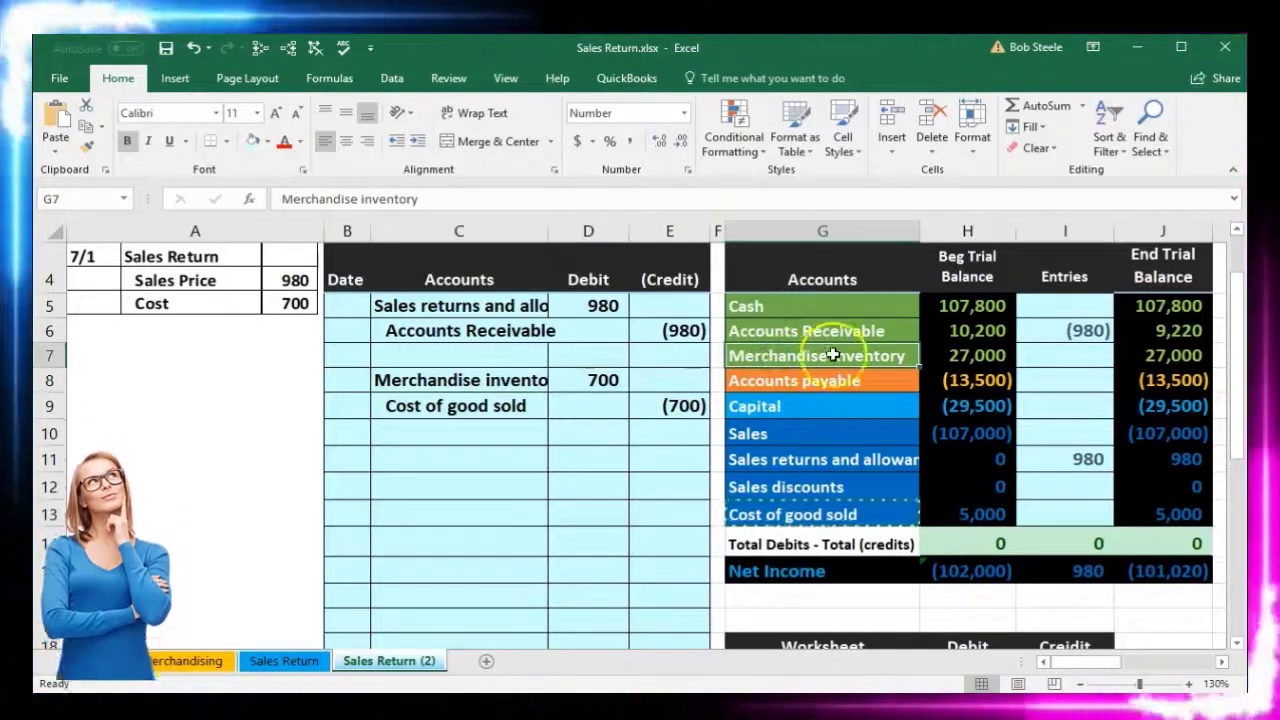
{"action": "left_click", "coordinate": [1046, 358]}
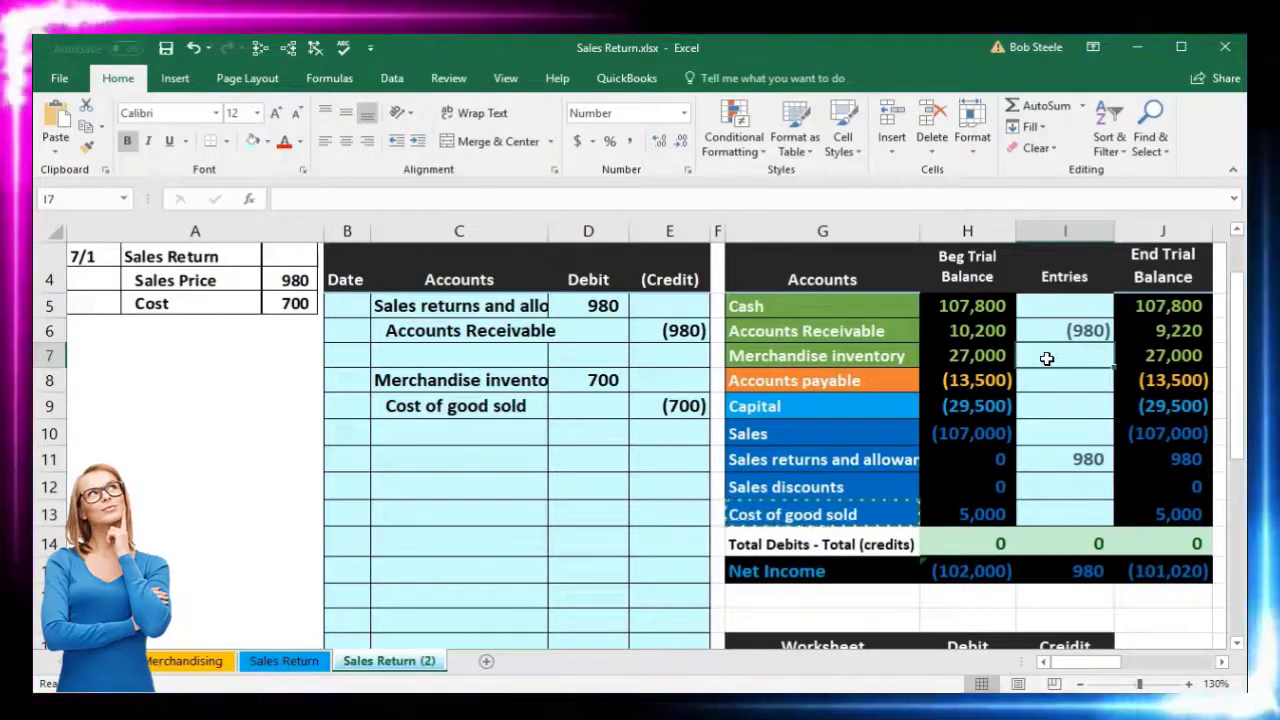
{"action": "type", "text": "="}
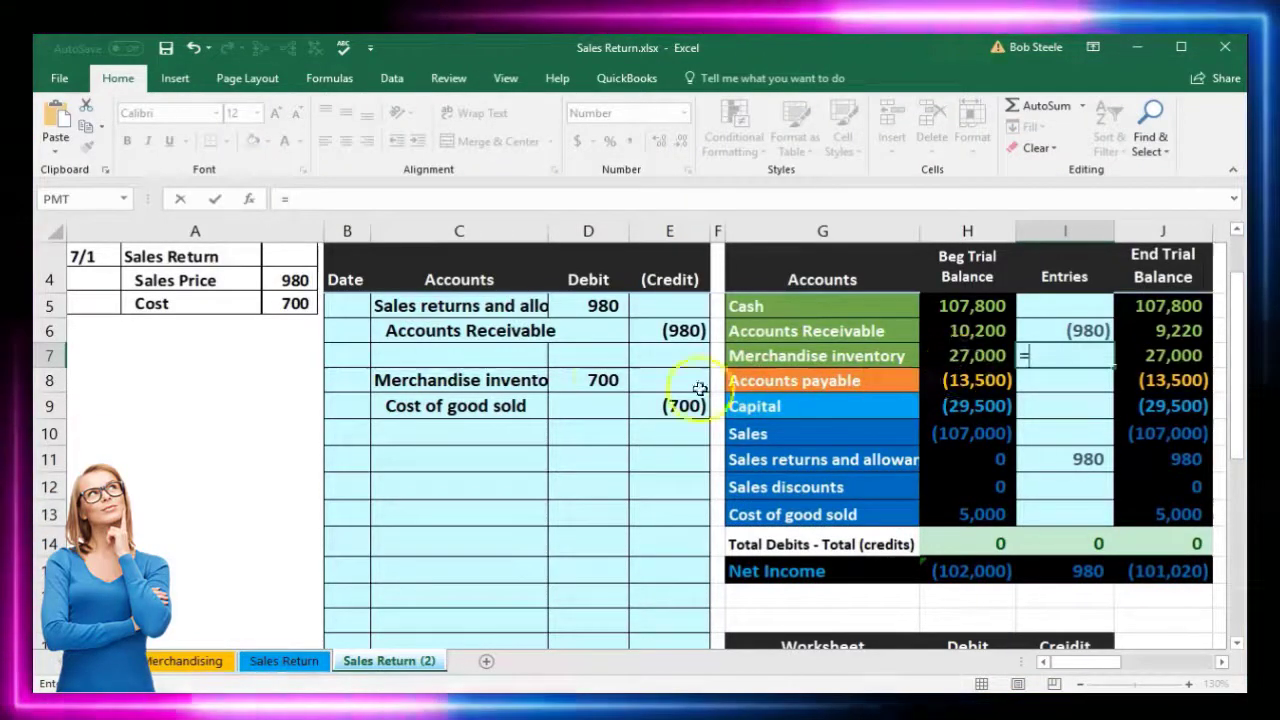
{"action": "left_click", "coordinate": [604, 379]}
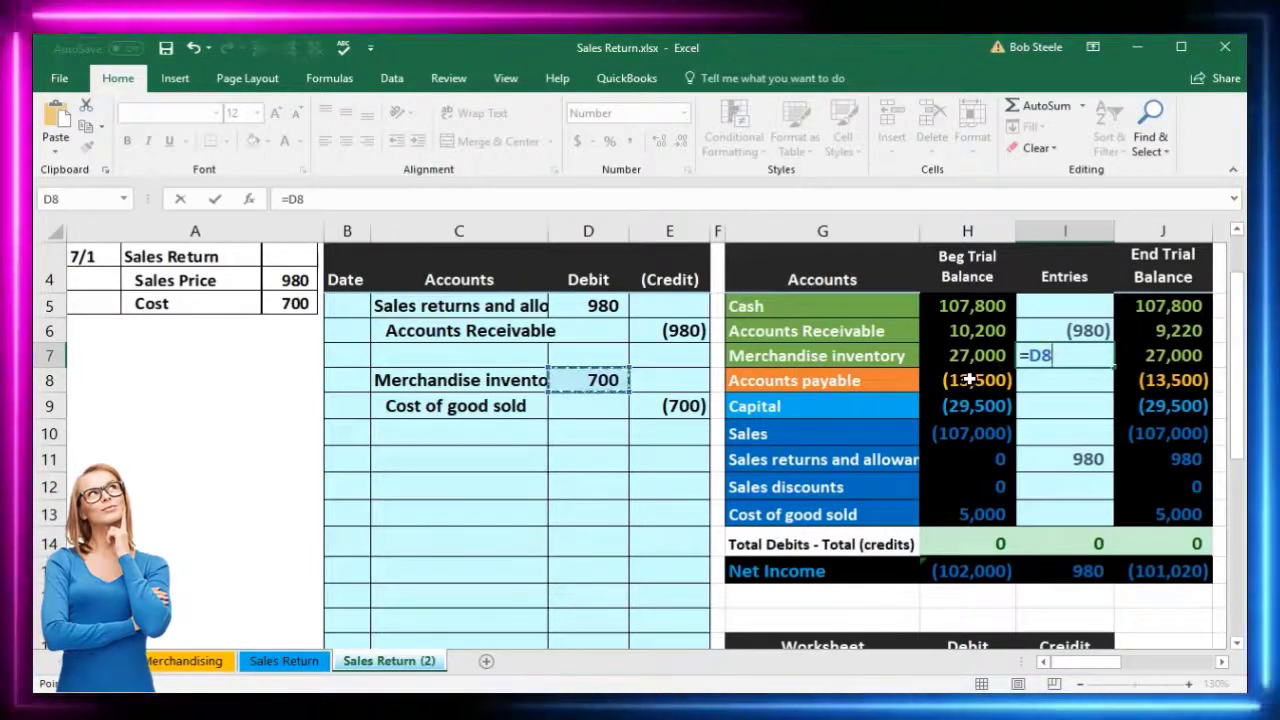
{"action": "key", "text": "Return"}
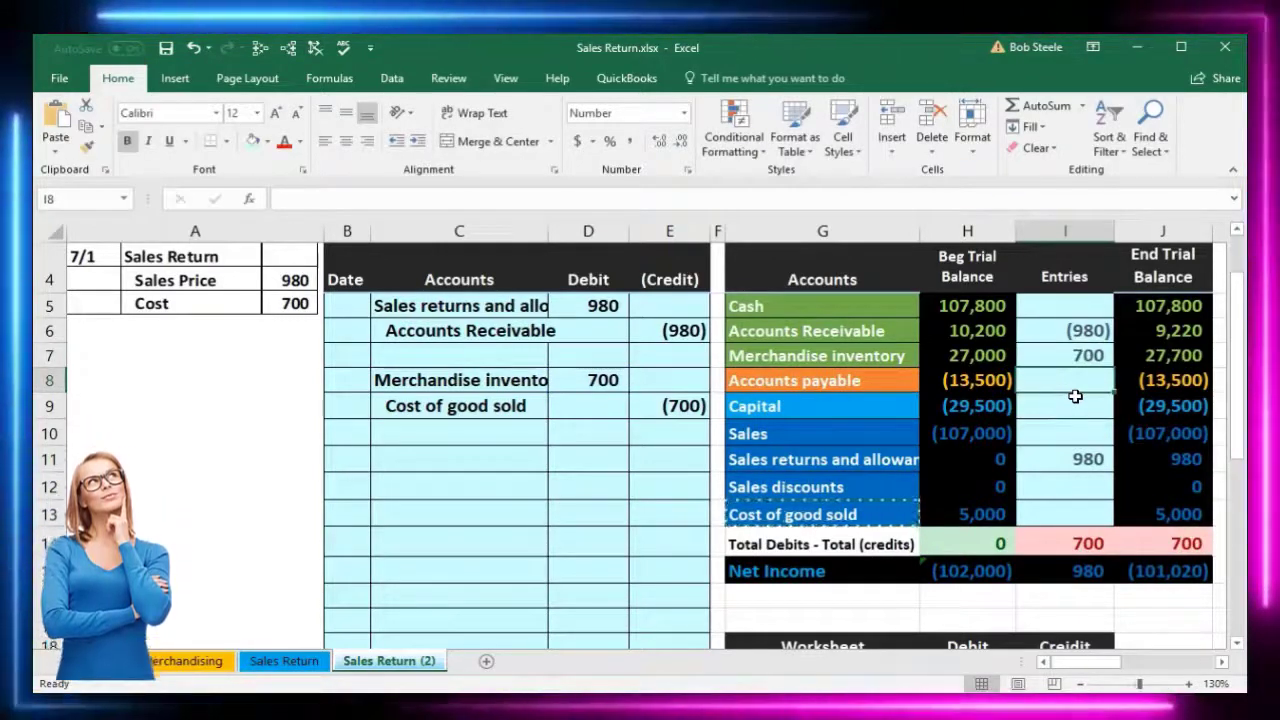
Step: Check the ending debits-less-credits total and Net Income, and post the Cost of good sold credit to Entries cell I13 with the formula =E9
{"action": "left_click", "coordinate": [1152, 536]}
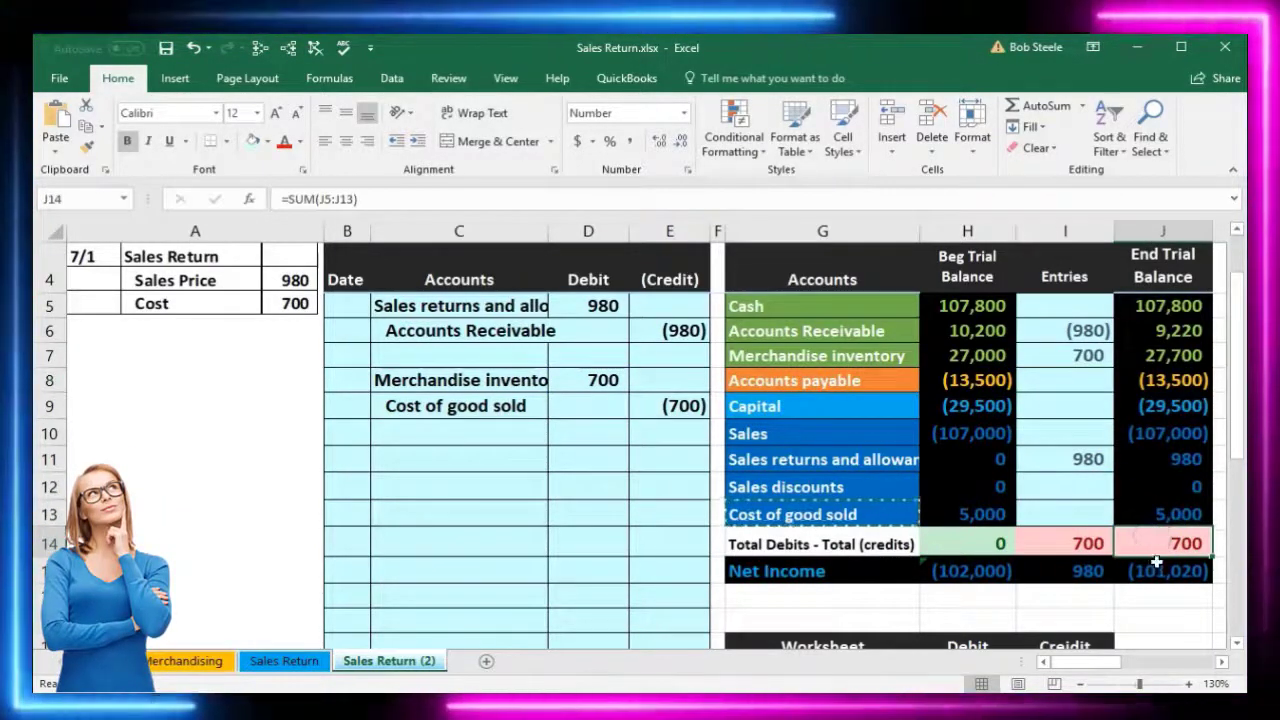
{"action": "left_click", "coordinate": [1156, 567]}
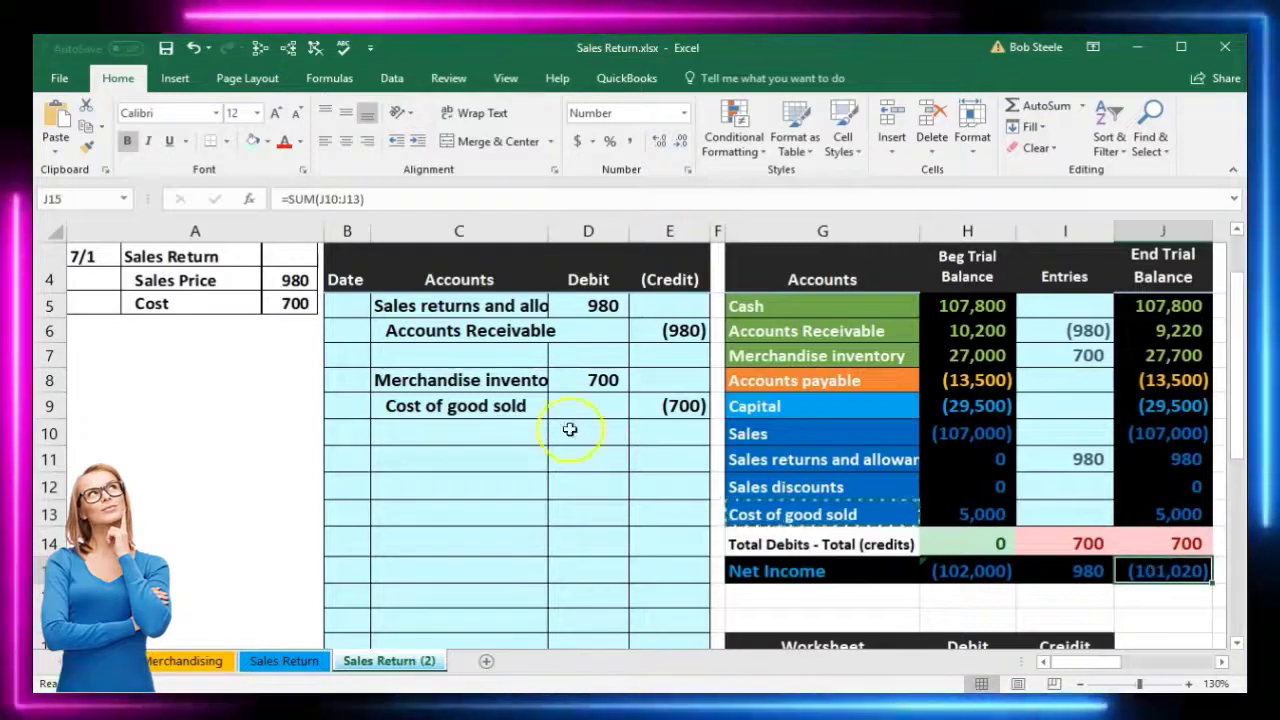
{"action": "left_click_drag", "start_coordinate": [514, 406], "coordinate": [644, 406]}
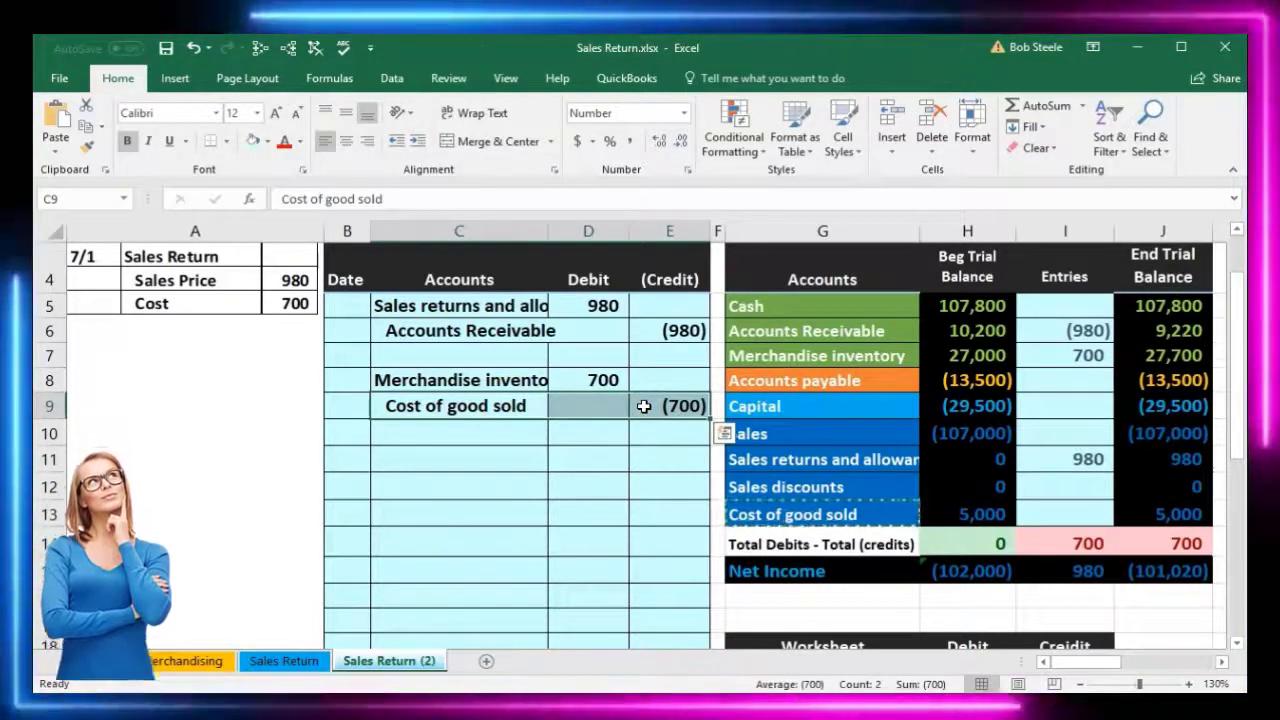
{"action": "left_click", "coordinate": [796, 510]}
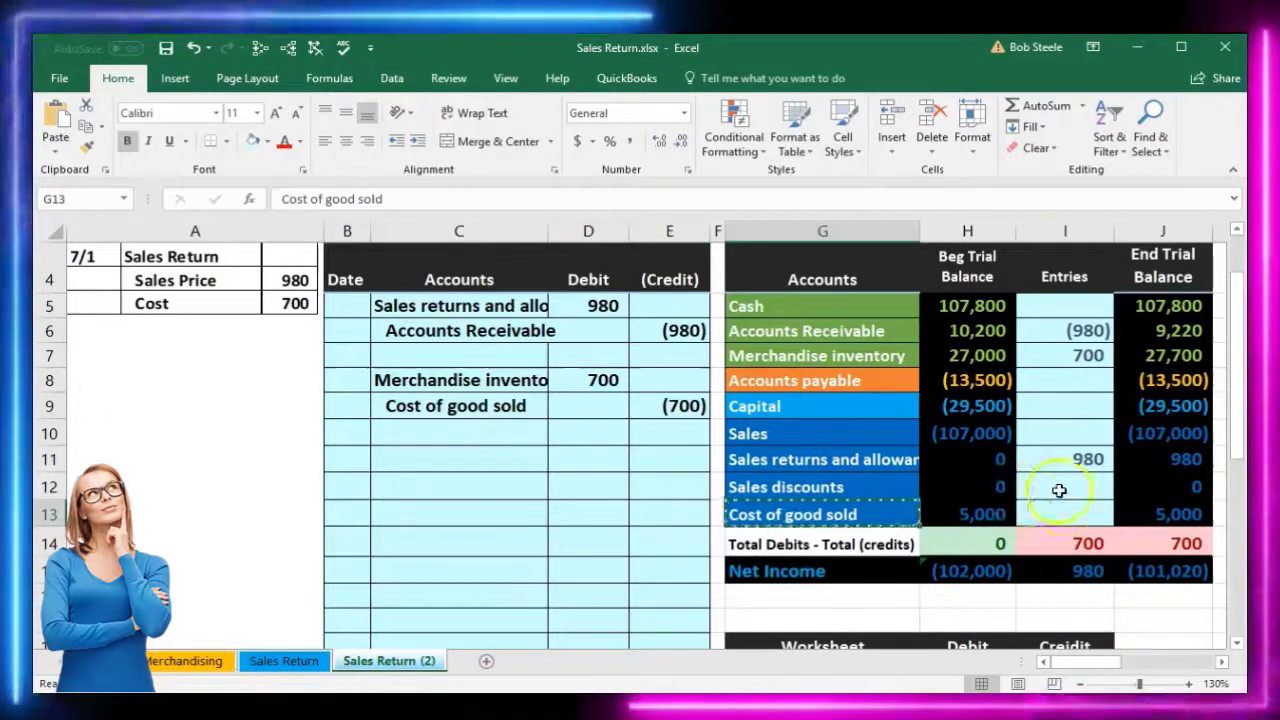
{"action": "left_click", "coordinate": [1066, 506]}
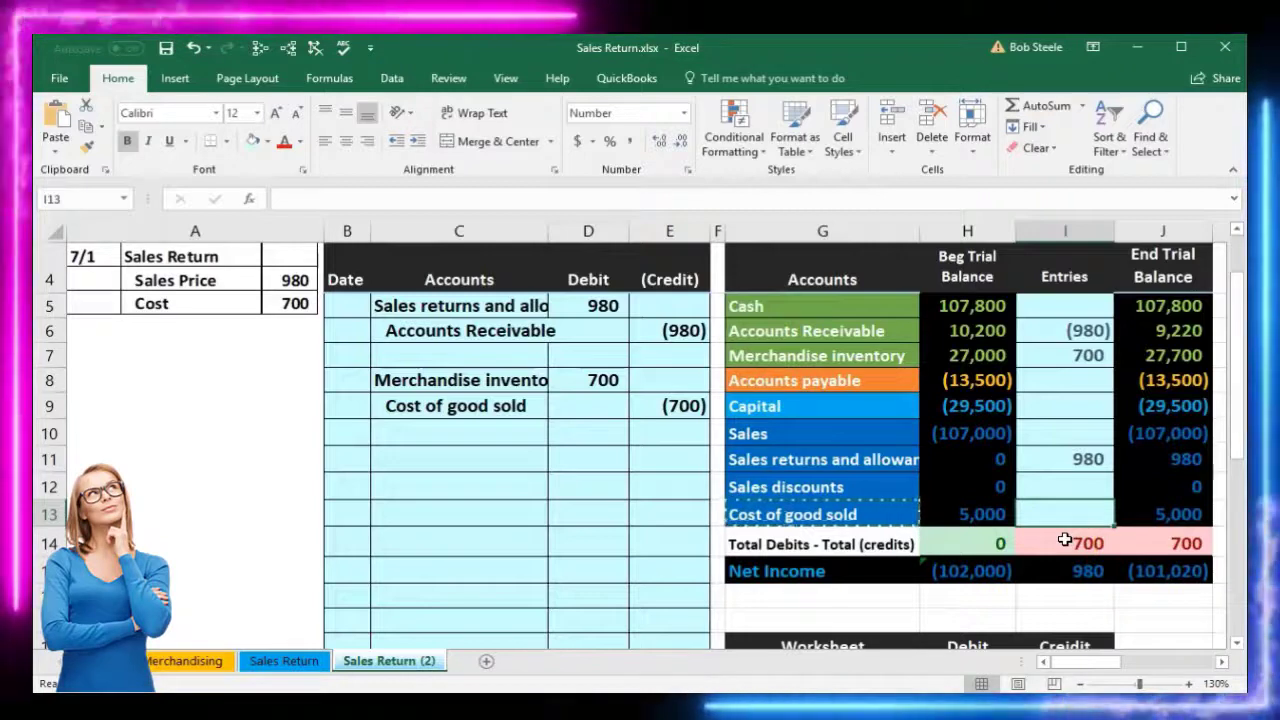
{"action": "type", "text": "="}
{"action": "left_click", "coordinate": [683, 405]}
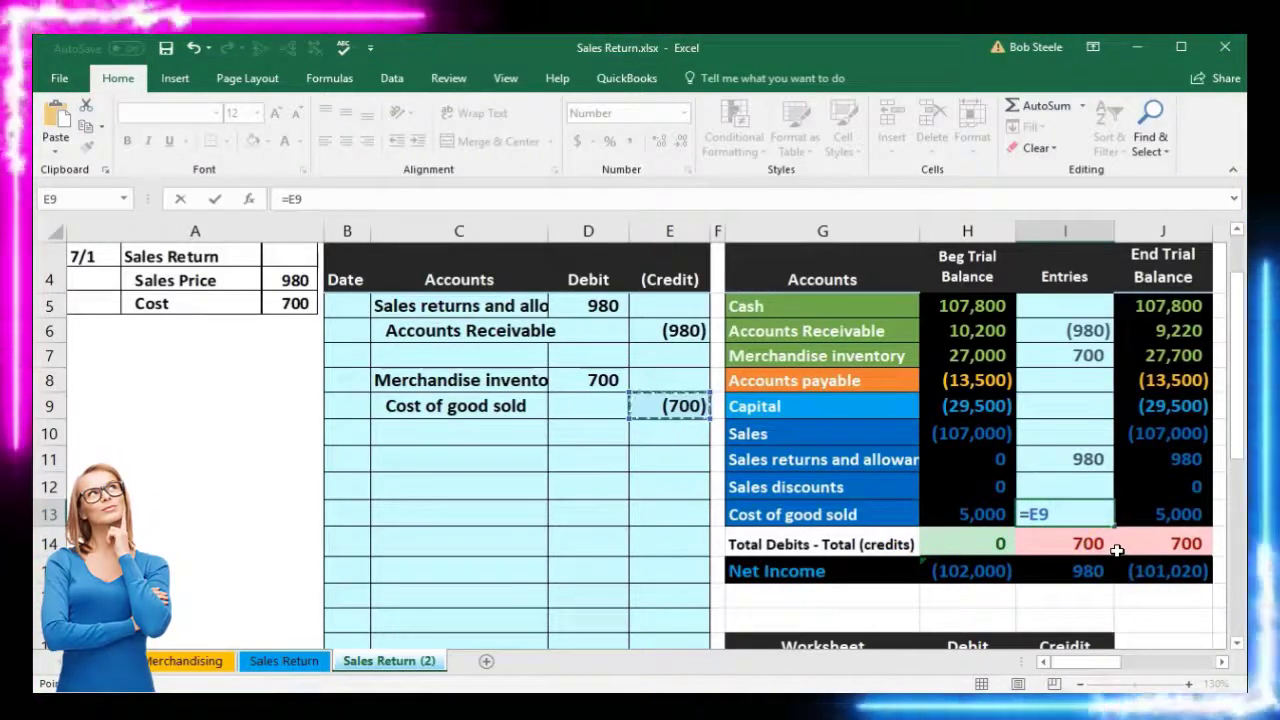
{"action": "key", "text": "Return"}
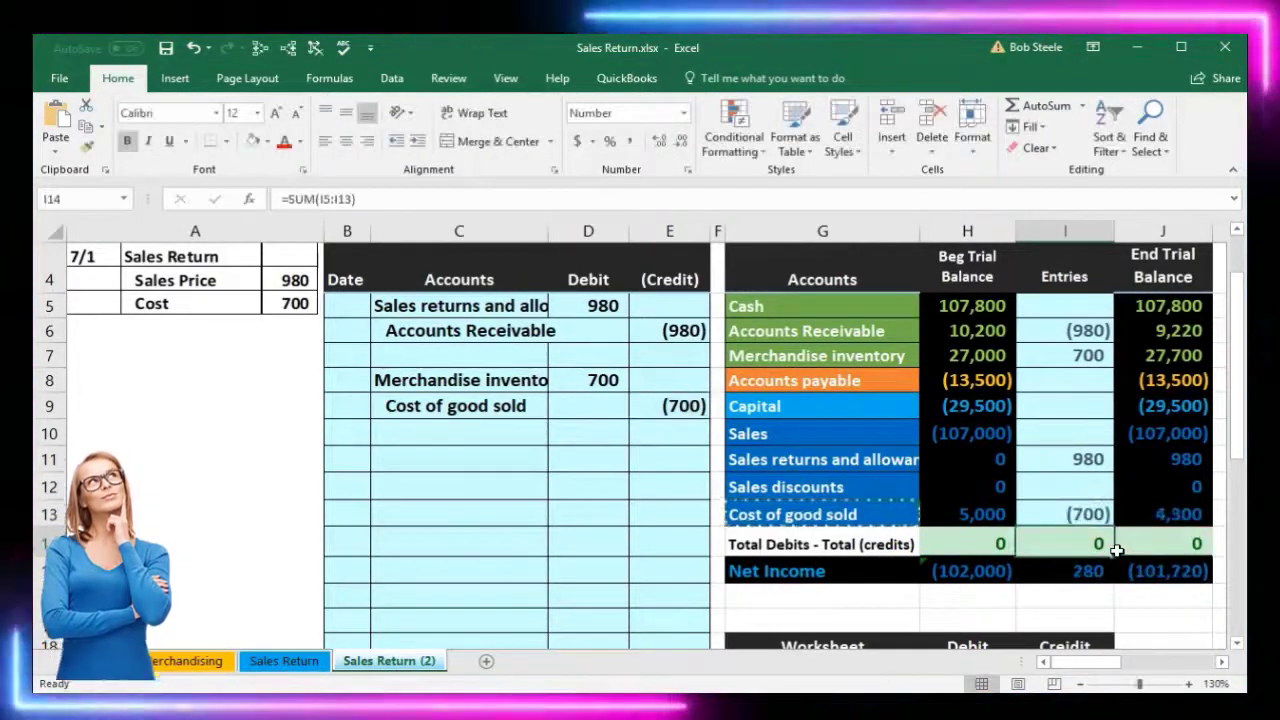
Step: Examine the ending debits-less-credits total, Net Income, and the posted Sales returns and allowances and Cost of good sold entries
{"action": "left_click", "coordinate": [1132, 546]}
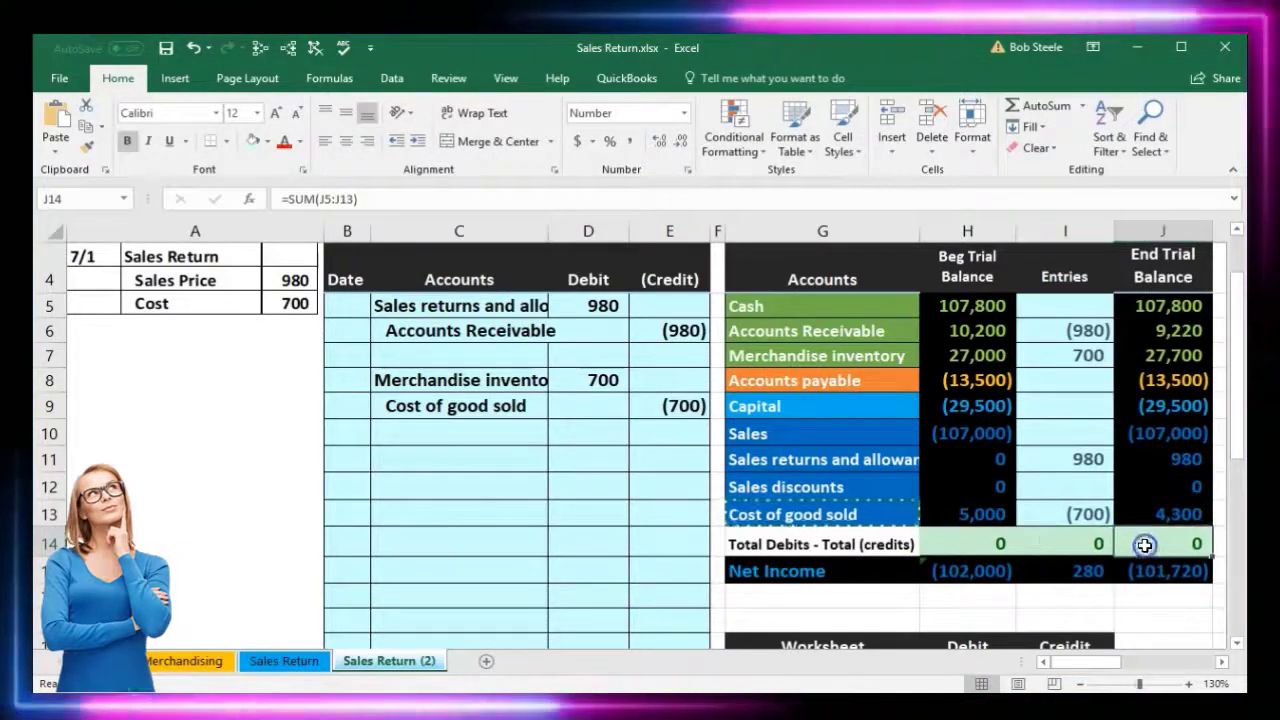
{"action": "left_click", "coordinate": [1150, 571]}
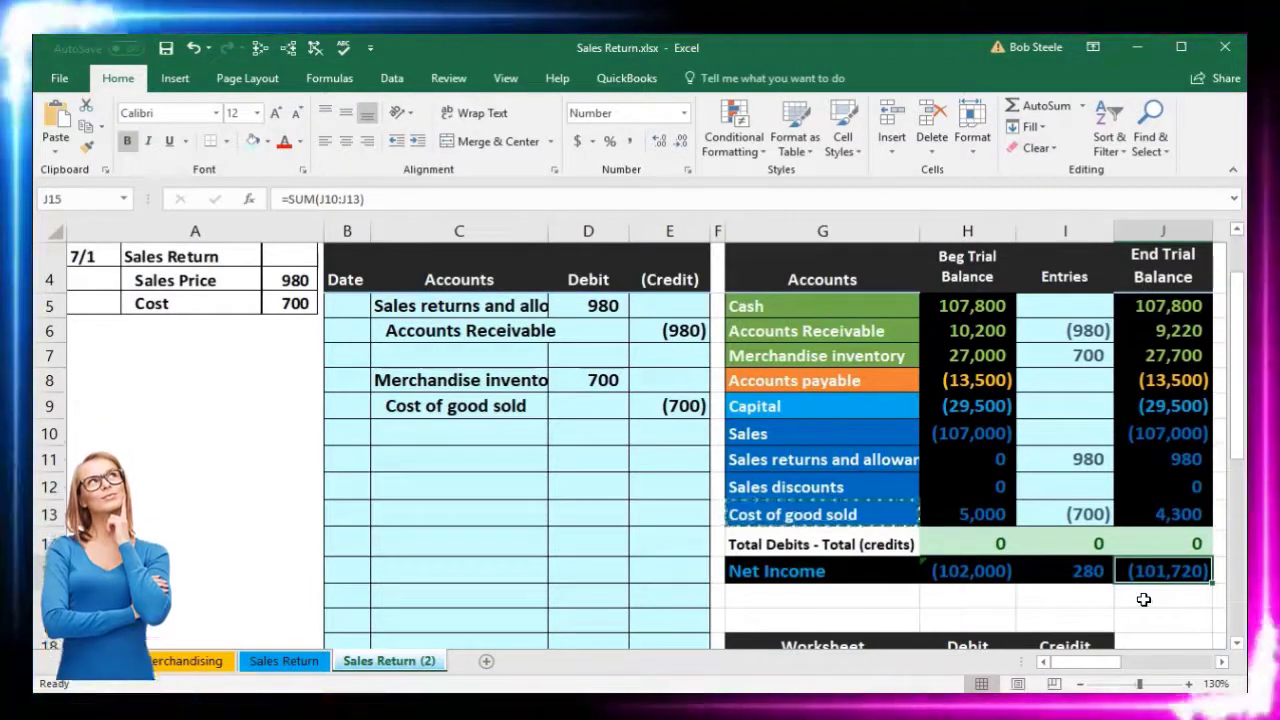
{"action": "left_click", "coordinate": [1070, 456]}
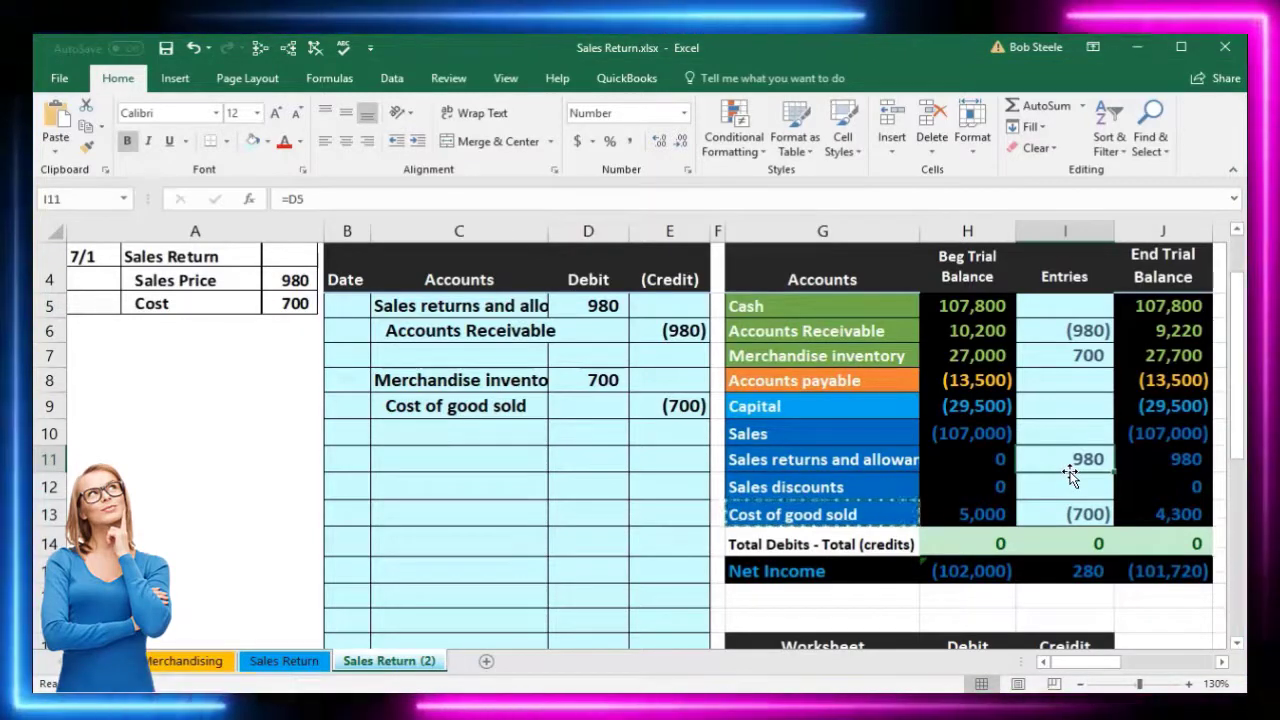
{"action": "left_click", "coordinate": [1077, 514]}
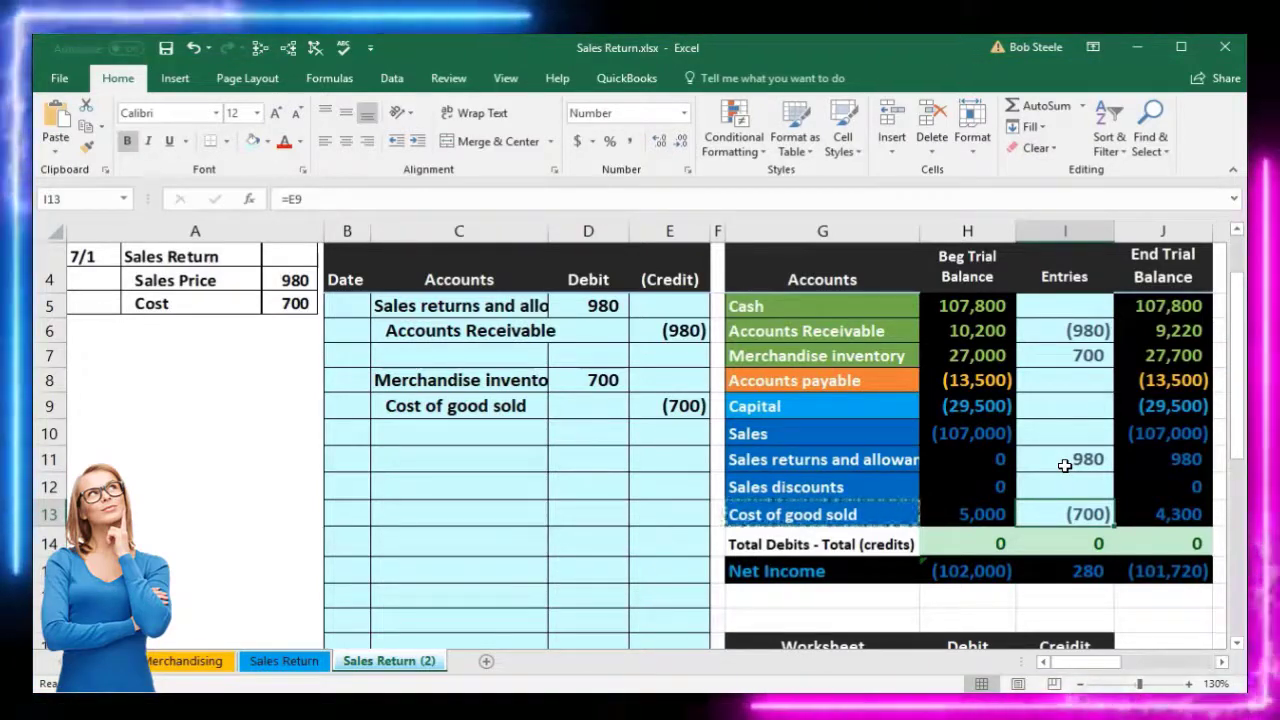
{"action": "left_click", "coordinate": [1065, 459]}
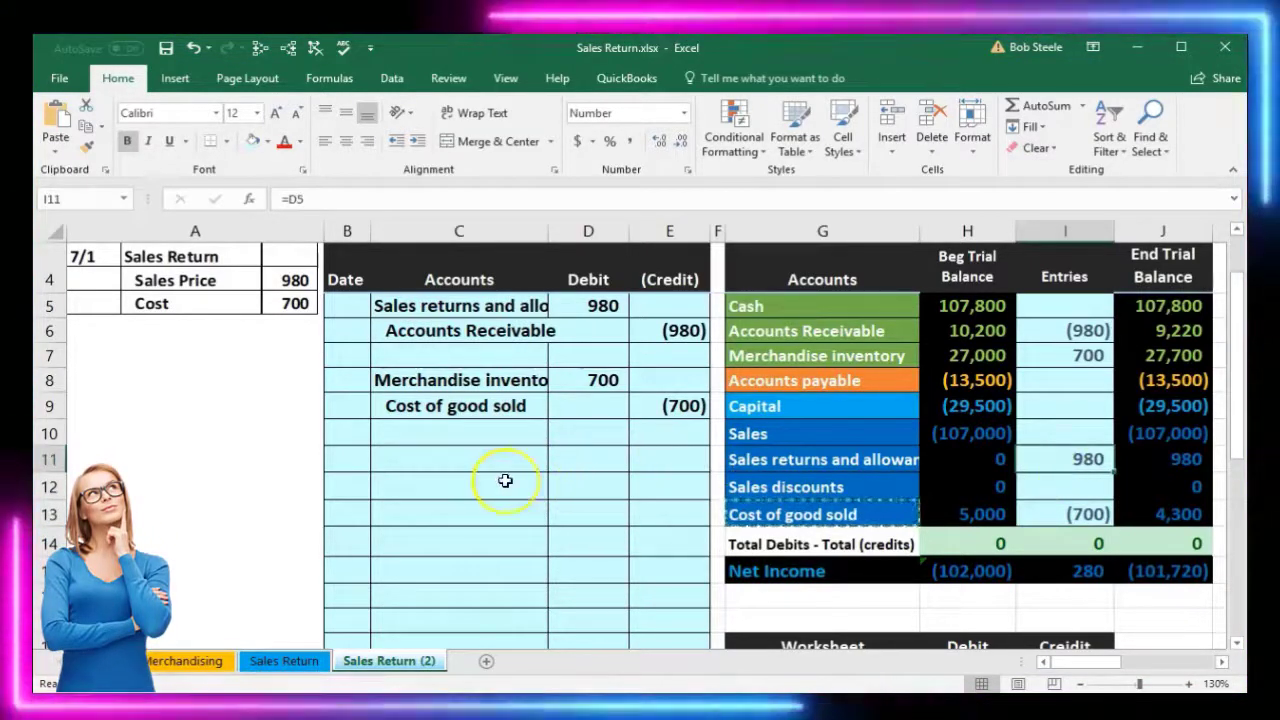
Step: Review the original sale and cost entries in worksheet range G19:I23 below the trial balance
{"action": "scroll", "coordinate": [505, 481], "scroll_direction": "down", "scroll_amount": 3}
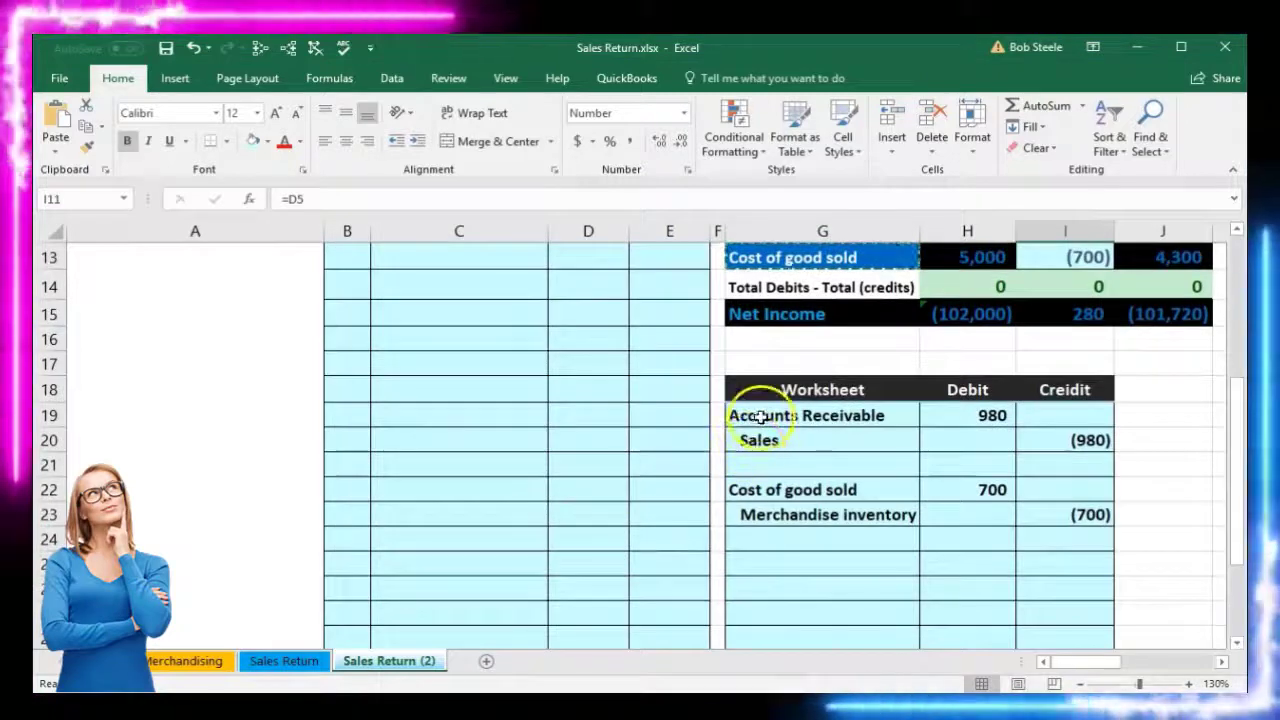
{"action": "left_click", "coordinate": [828, 420]}
{"action": "mouse_move", "coordinate": [828, 422]}
{"action": "left_mouse_down"}
{"action": "mouse_move", "coordinate": [1011, 454]}
{"action": "mouse_move", "coordinate": [1051, 517]}
{"action": "left_mouse_up"}
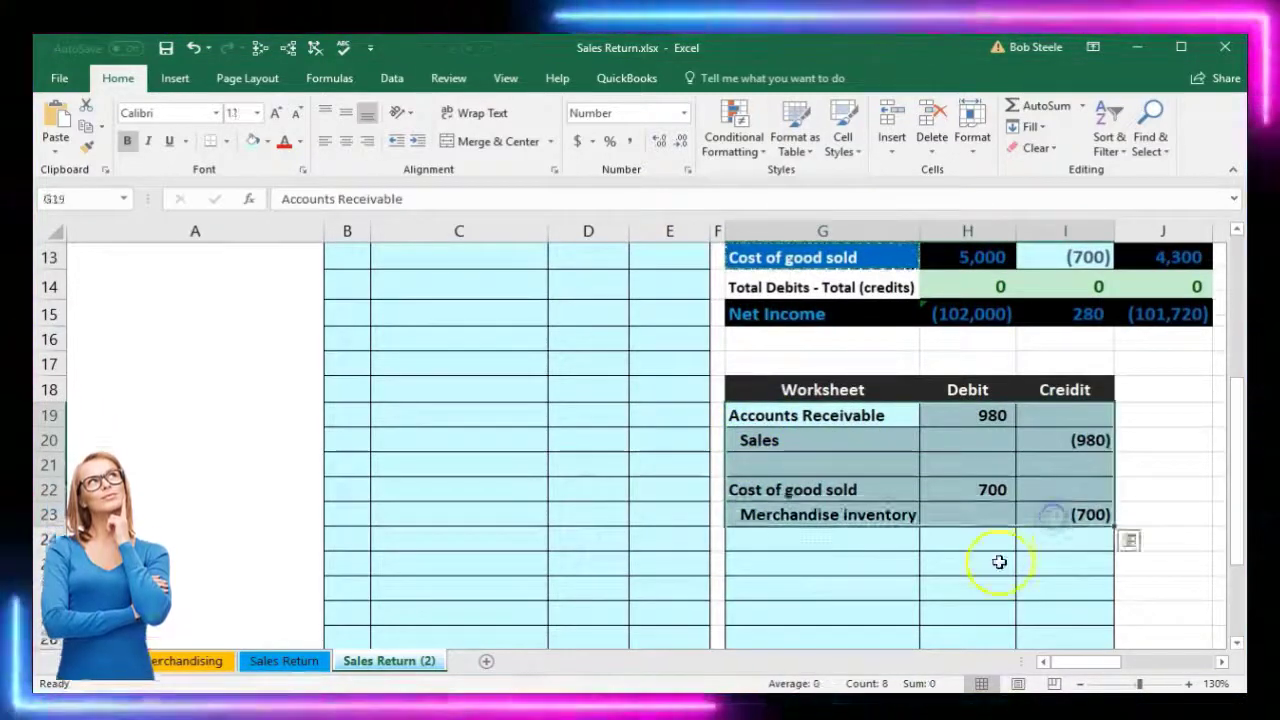
{"action": "left_click", "coordinate": [999, 562]}
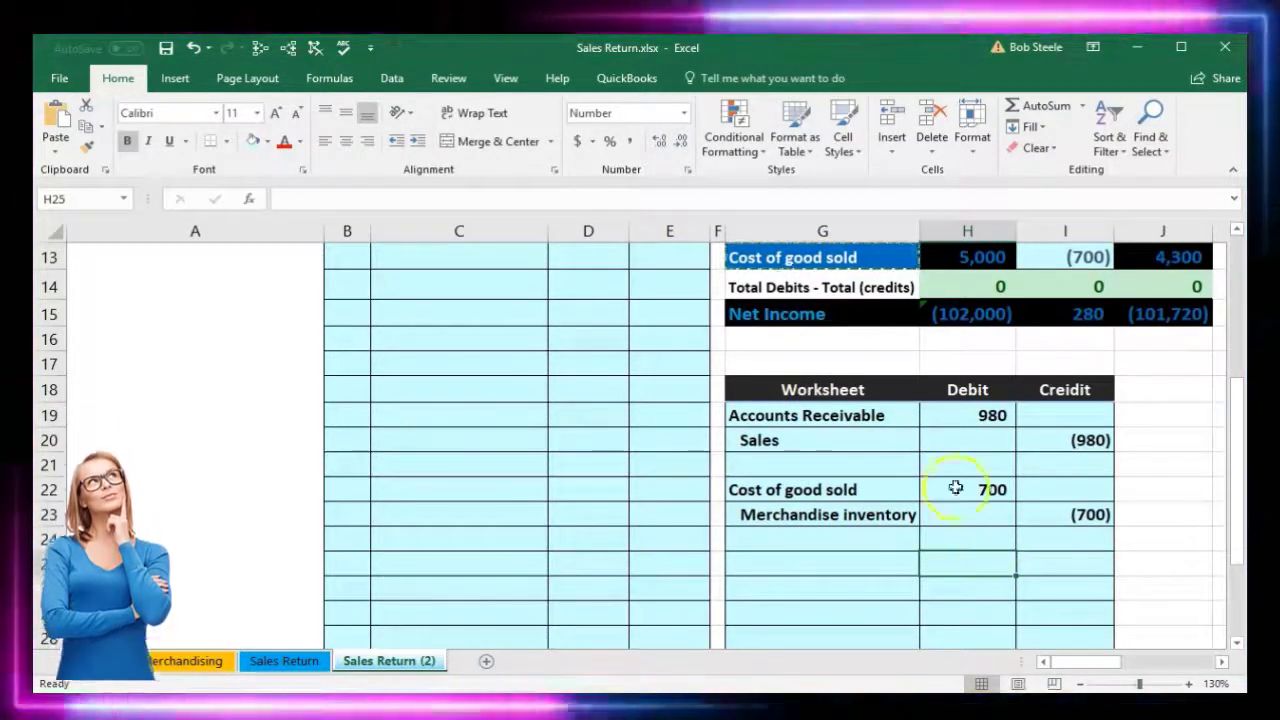
{"action": "left_click_drag", "start_coordinate": [857, 414], "coordinate": [1046, 511]}
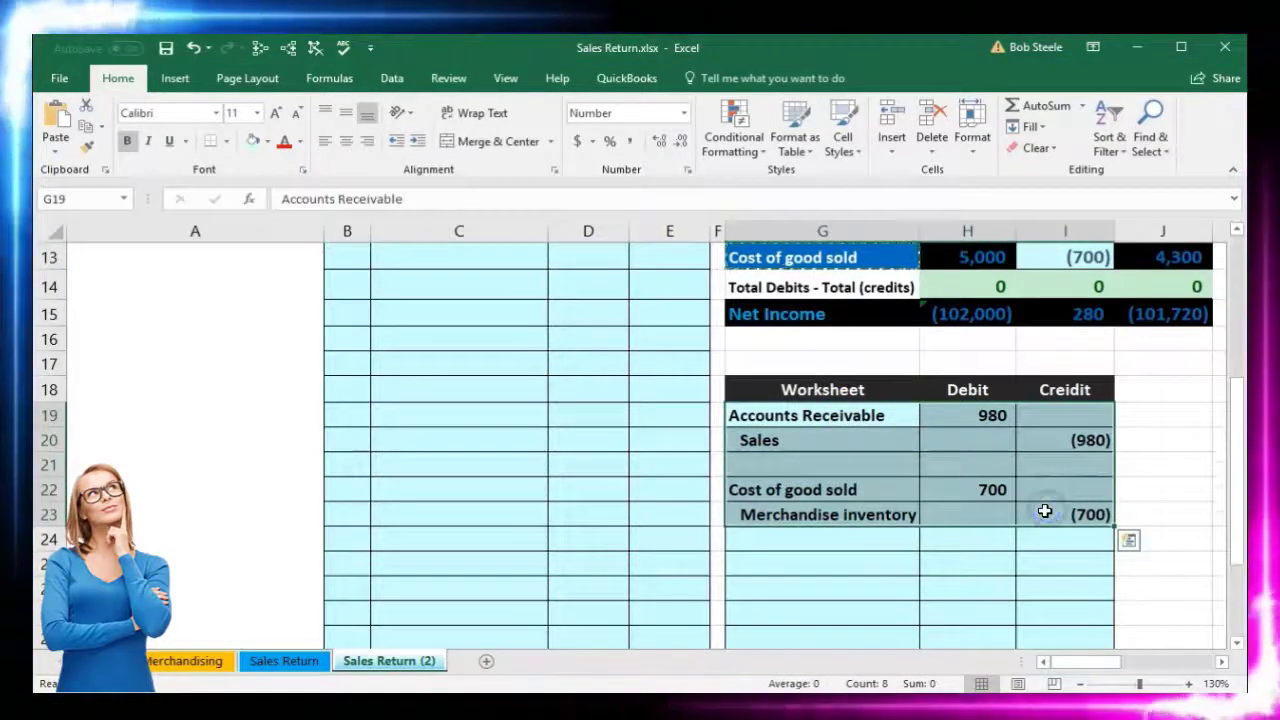